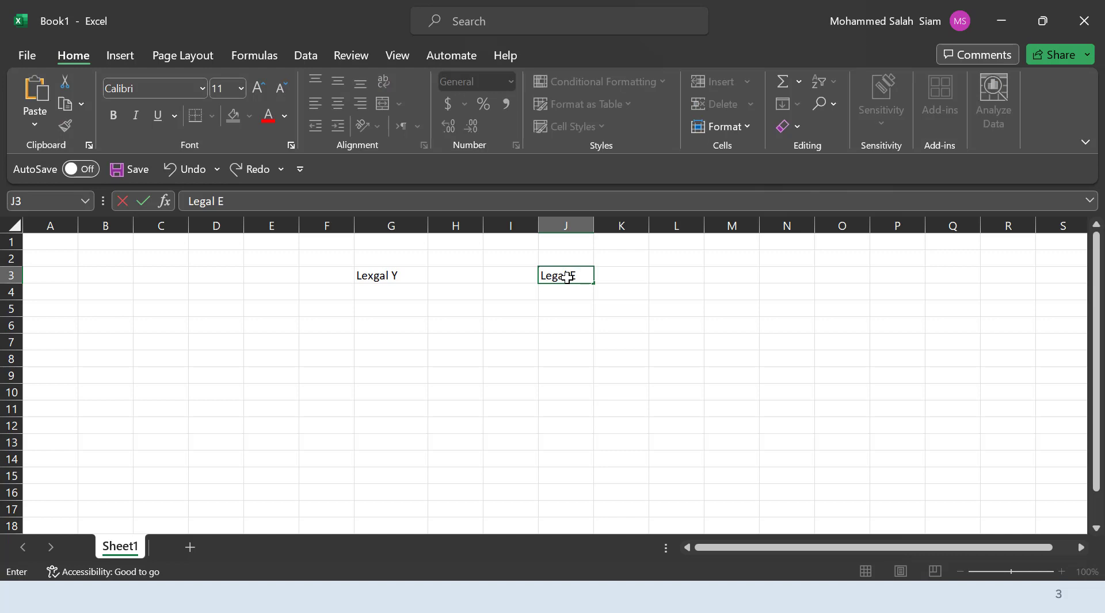
# Step: Complete the label in J3 as "Legal E Z" and change the label in G3 to "Lexgal.E Y"
pyautogui.write('Z')
pyautogui.doubleClick(393, 276)
pyautogui.write('E')
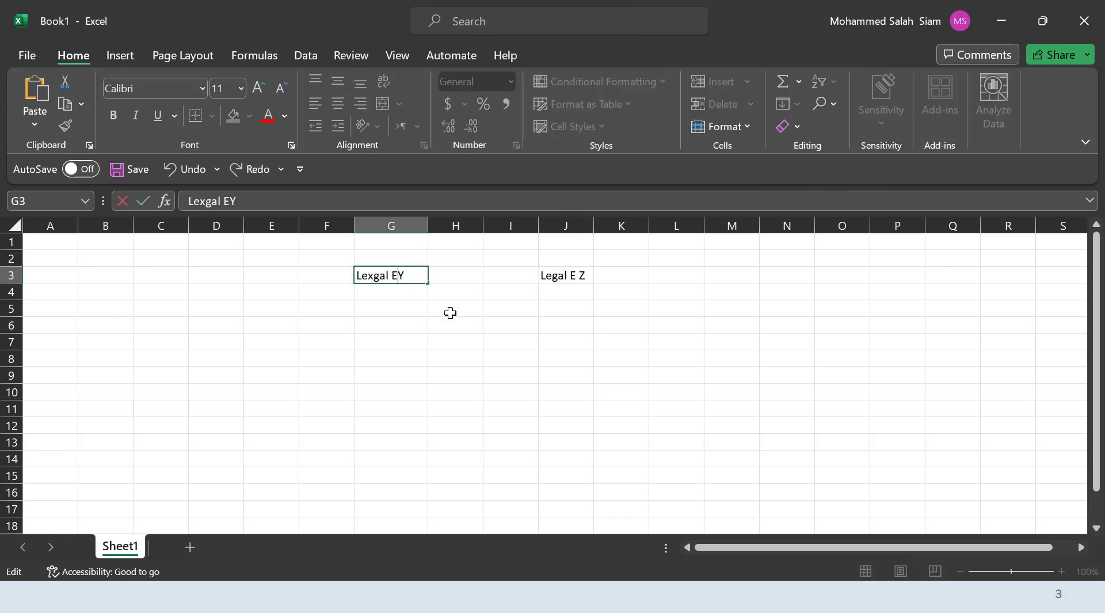
pyautogui.click(469, 324)
pyautogui.click(392, 277)
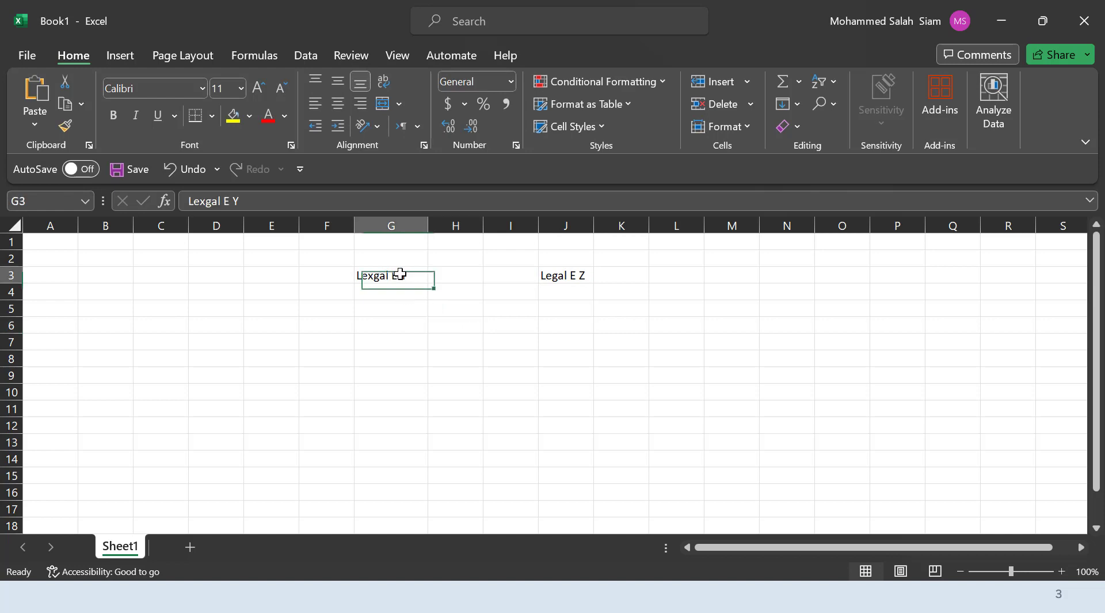
pyautogui.doubleClick(399, 275)
pyautogui.press('BackSpace')
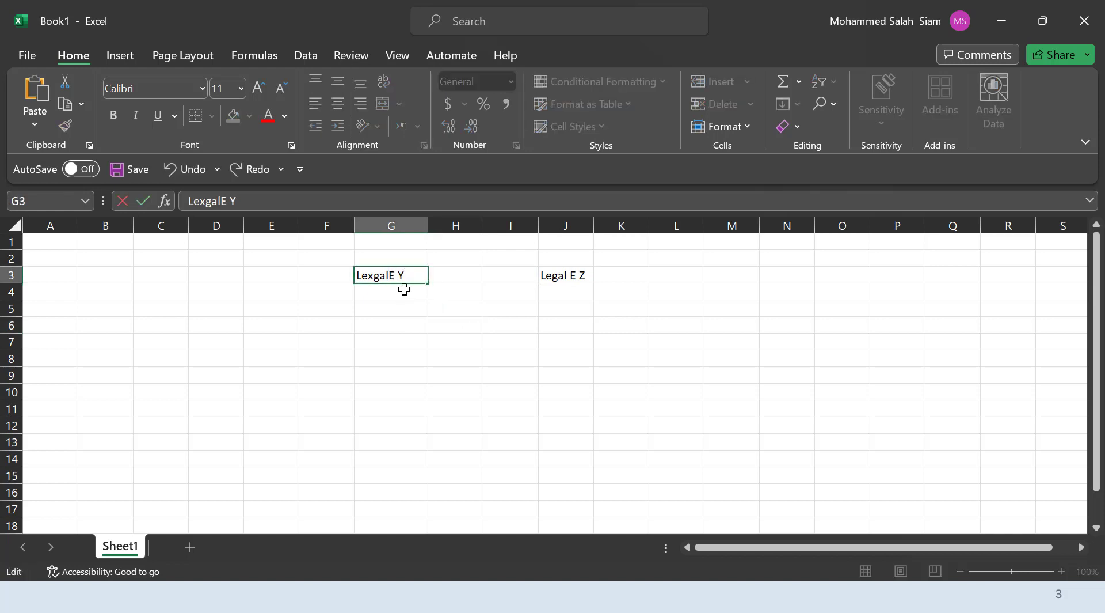
pyautogui.write('.')
pyautogui.click(459, 290)
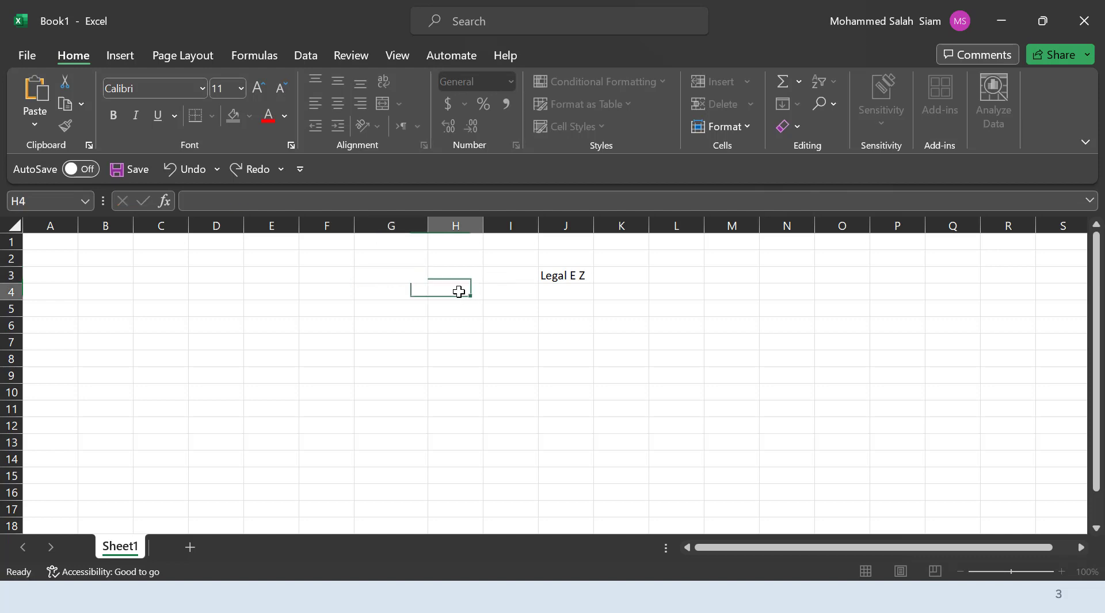
# Step: Enter "Intercompany Transaction" in H4 and widen column H to fit the text
pyautogui.write('Interc')
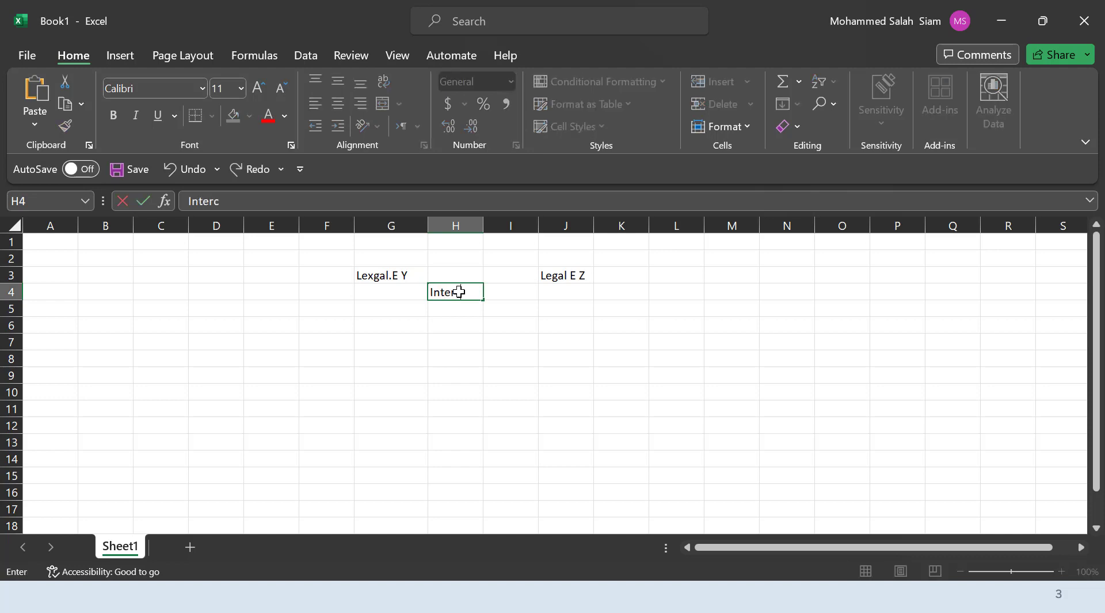
pyautogui.write('ompany Transaction')
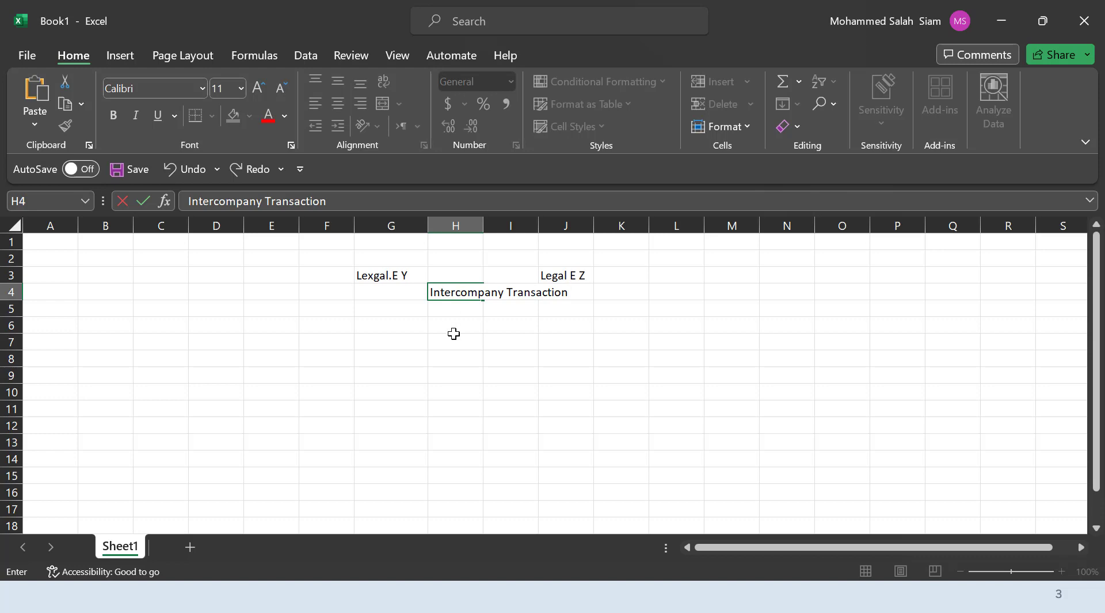
pyautogui.click(514, 328)
pyautogui.moveTo(480, 224); pyautogui.dragTo(574, 224)
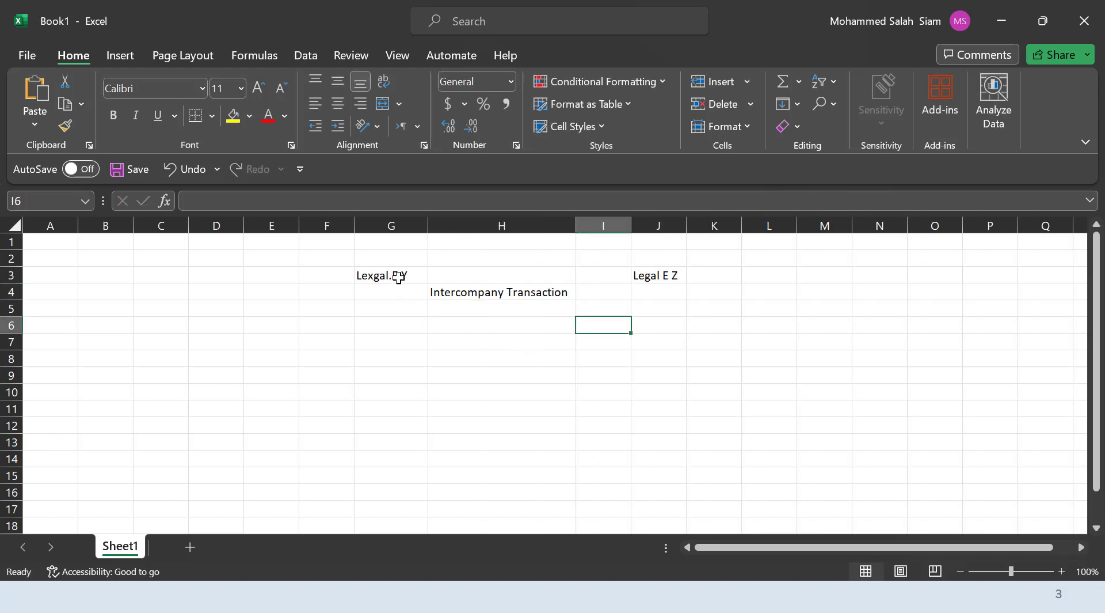
# Step: Change the legal entity label in J3 to "Legal.E Z"
pyautogui.click(403, 275)
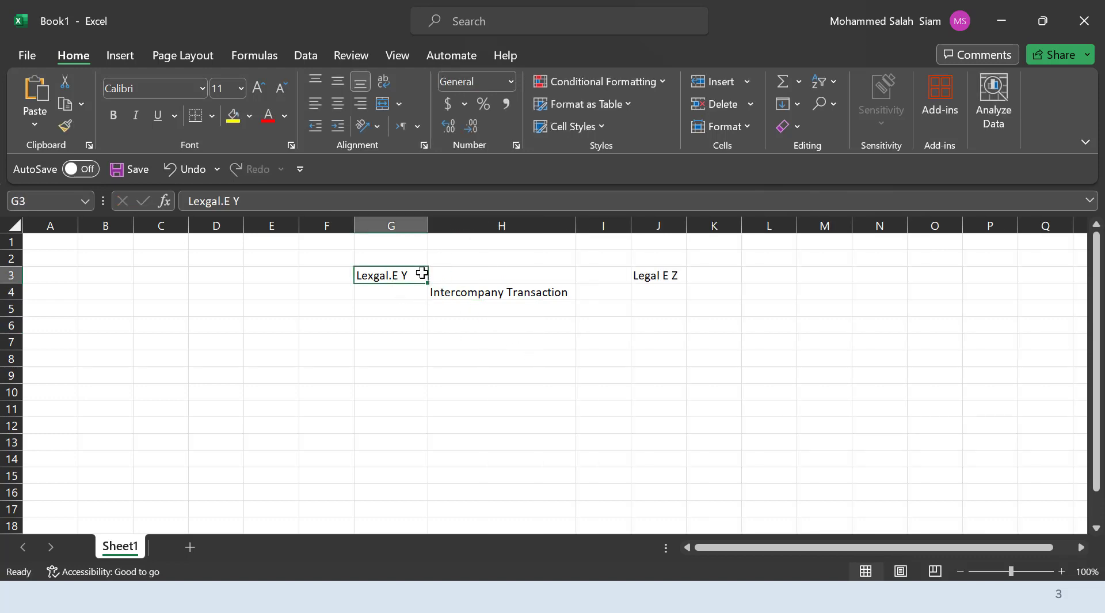
pyautogui.doubleClick(667, 275)
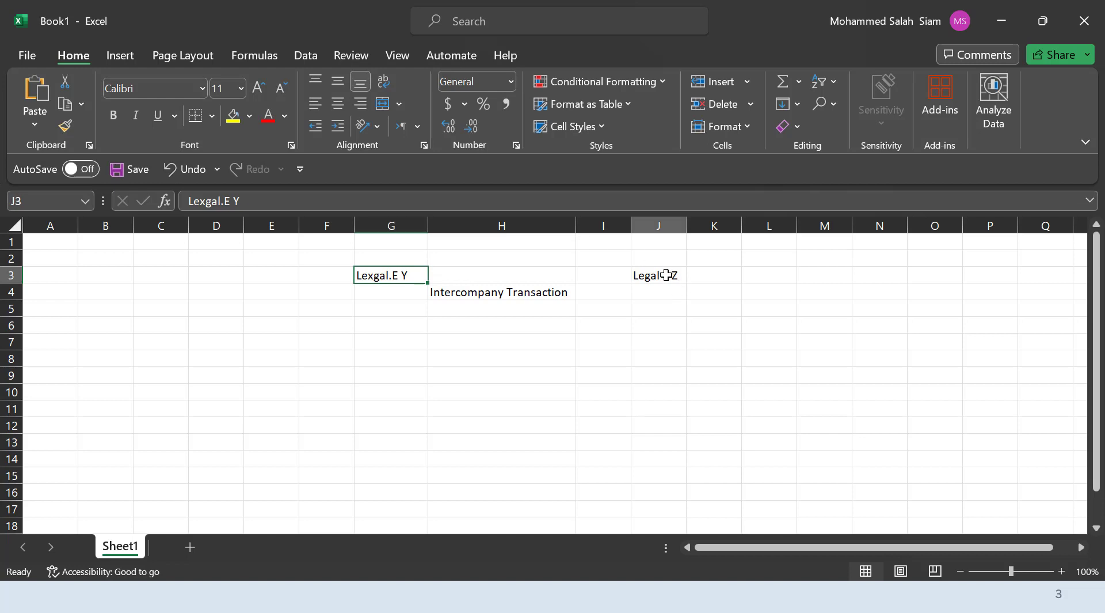
pyautogui.press('BackSpace')
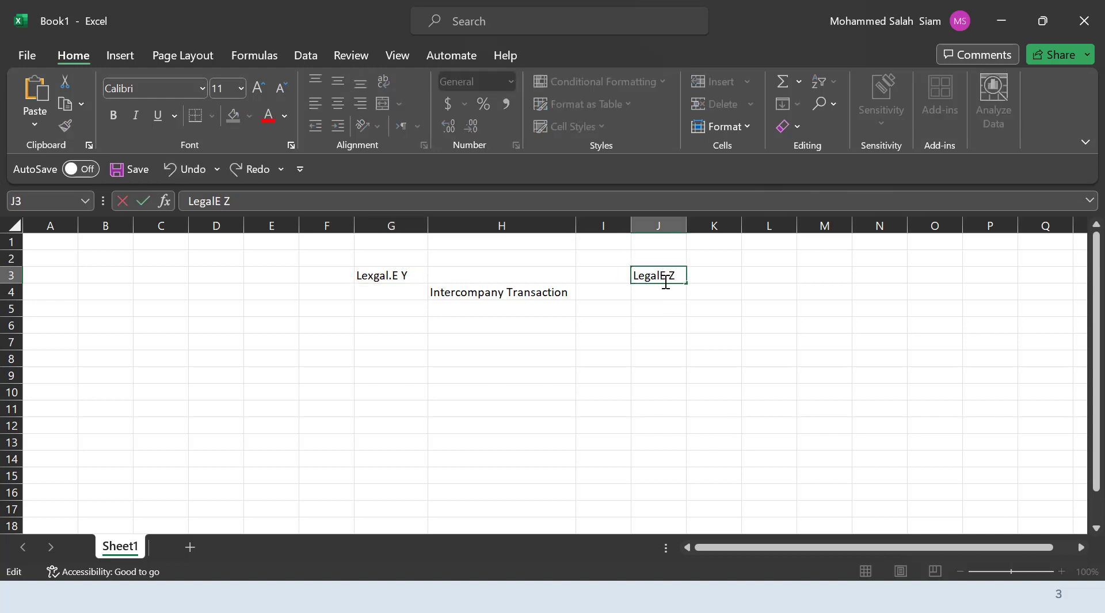
pyautogui.write('.')
pyautogui.click(666, 309)
# Step: Enter "Outbound Transaction for le Y" in G6, below the first legal entity
pyautogui.click(522, 294)
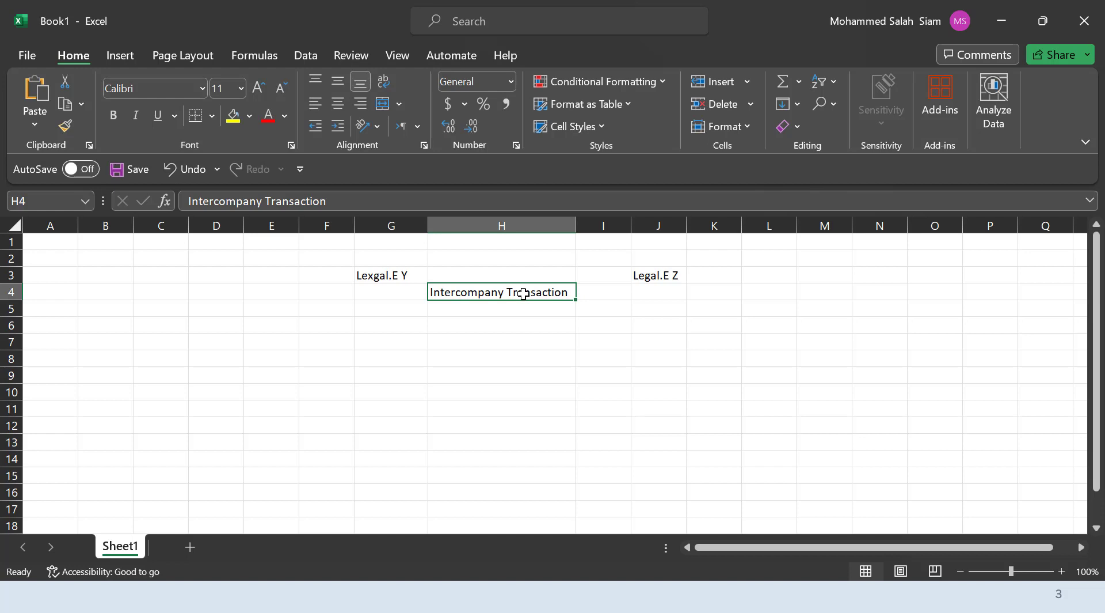
pyautogui.click(388, 279)
pyautogui.click(406, 320)
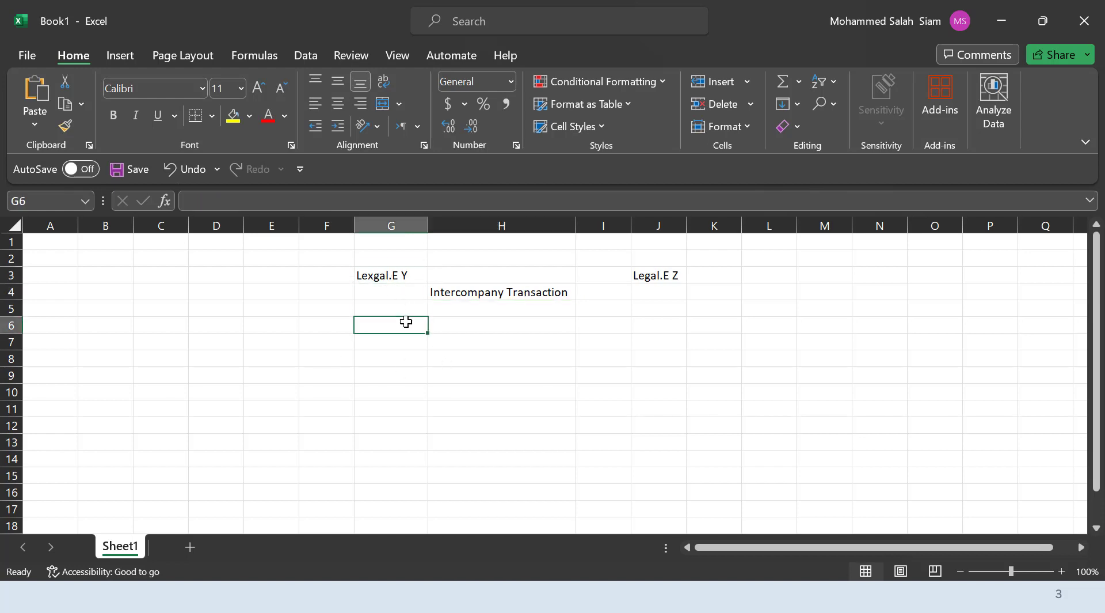
pyautogui.write('Outboun')
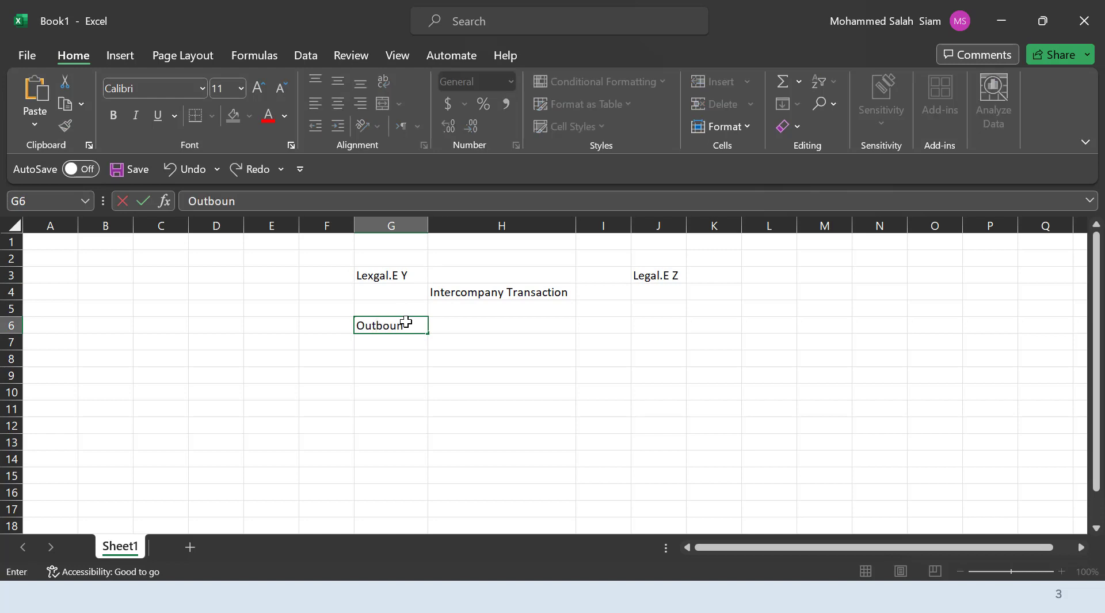
pyautogui.write('d Transaction ')
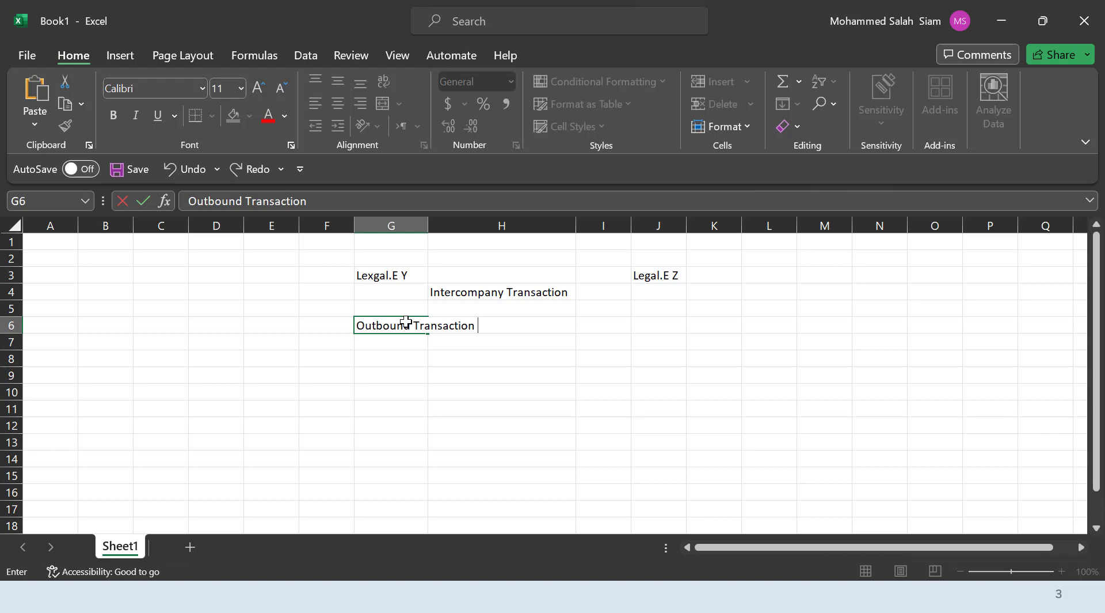
pyautogui.write('for le Y')
# Step: Enter "Inbound Transaction for l,e Z" in J6, below the second legal entity
pyautogui.click(647, 333)
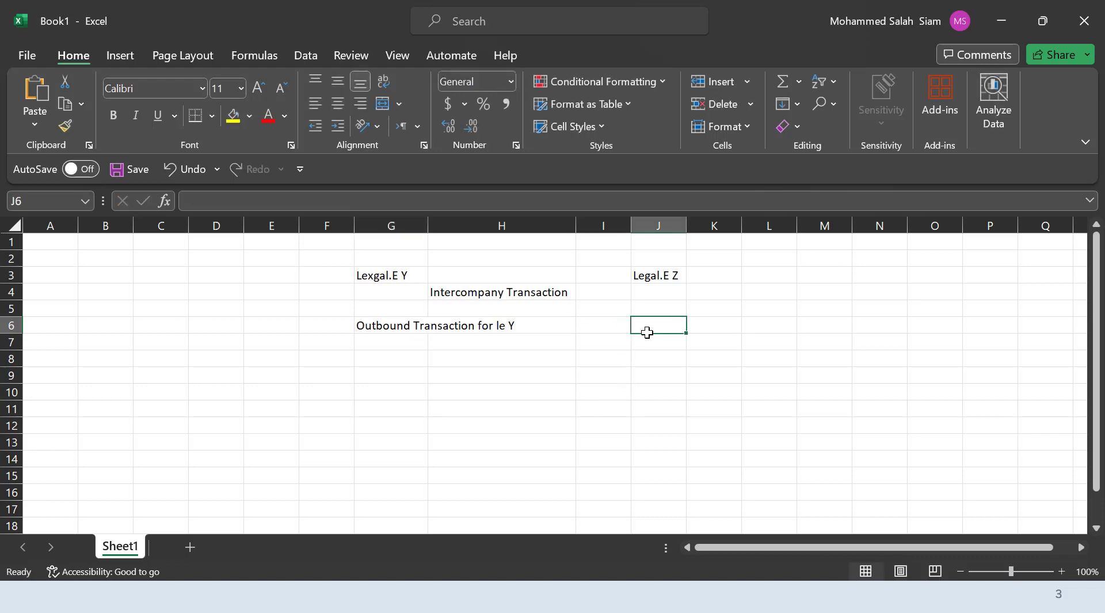
pyautogui.write('Inbo')
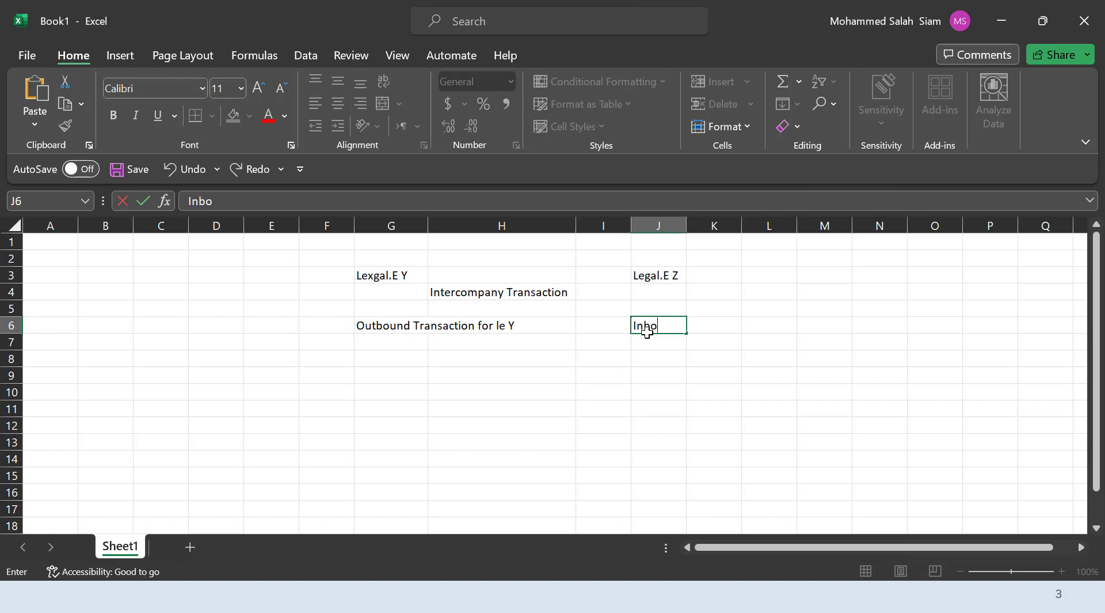
pyautogui.write('und Transac')
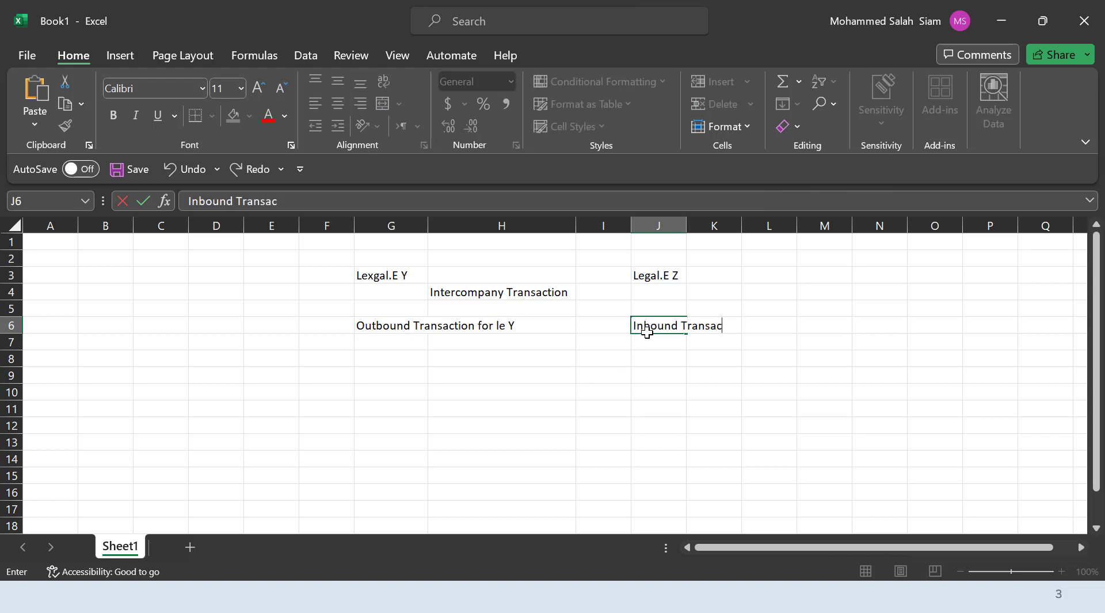
pyautogui.write('tion ')
pyautogui.write(' forl')
pyautogui.write('l,e')
pyautogui.write(' z')
pyautogui.write('Z')
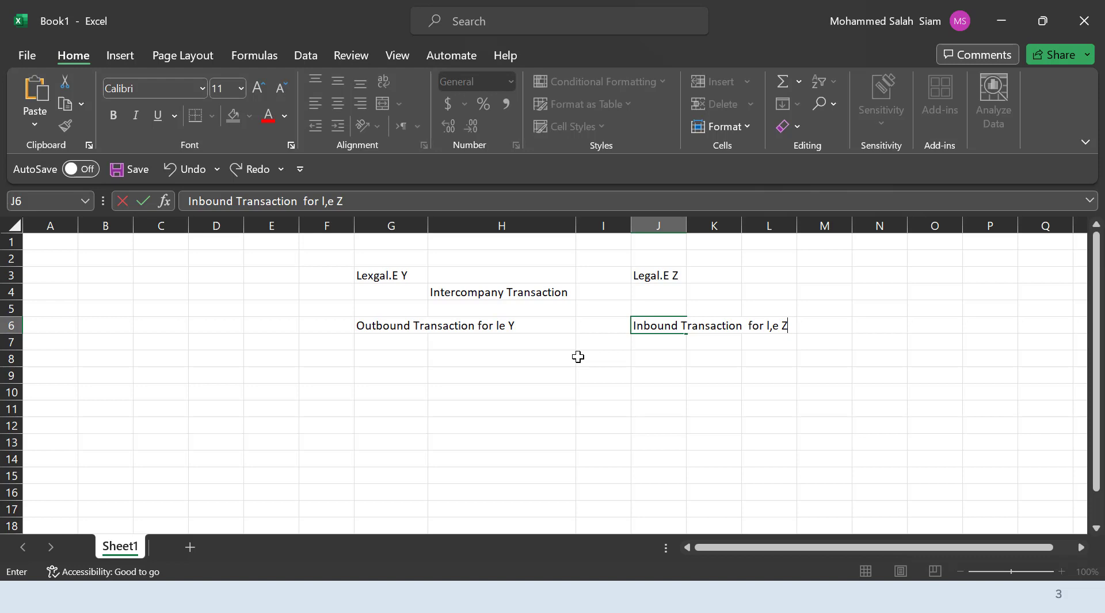
# Step: Switch to Oracle Fusion Cloud Applications in Chrome and open Setup and Maintenance
pyautogui.hotkey('alt', 'Tab')
pyautogui.hotkey('alt', 'Tab')
pyautogui.hotkey('alt', 'Tab')
pyautogui.hotkey('alt', 'Tab')
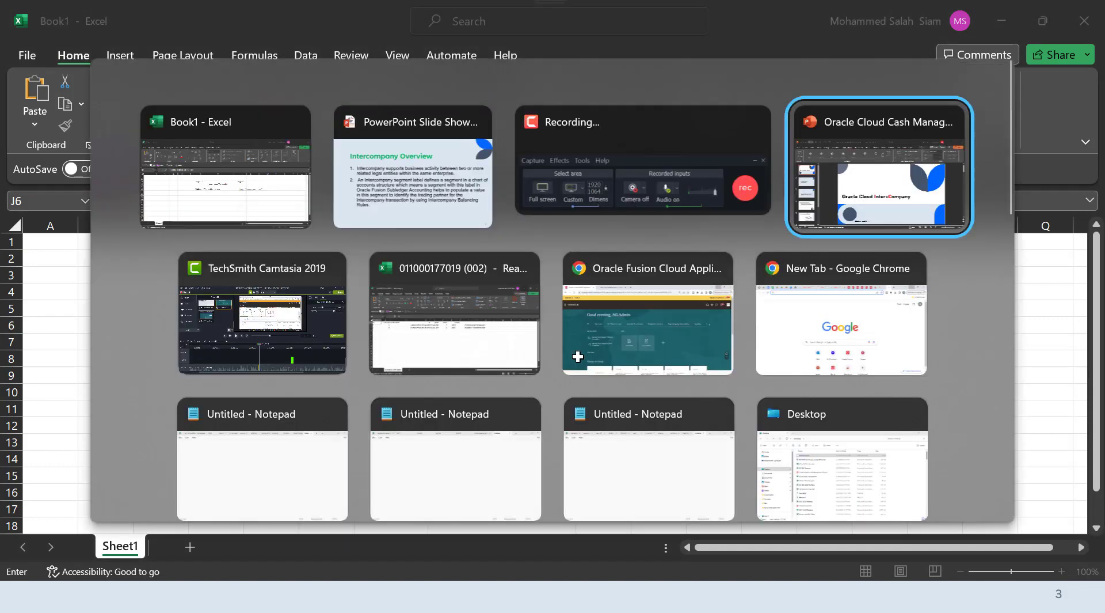
pyautogui.hotkey('alt', 'Tab')
pyautogui.hotkey('alt', 'Tab')
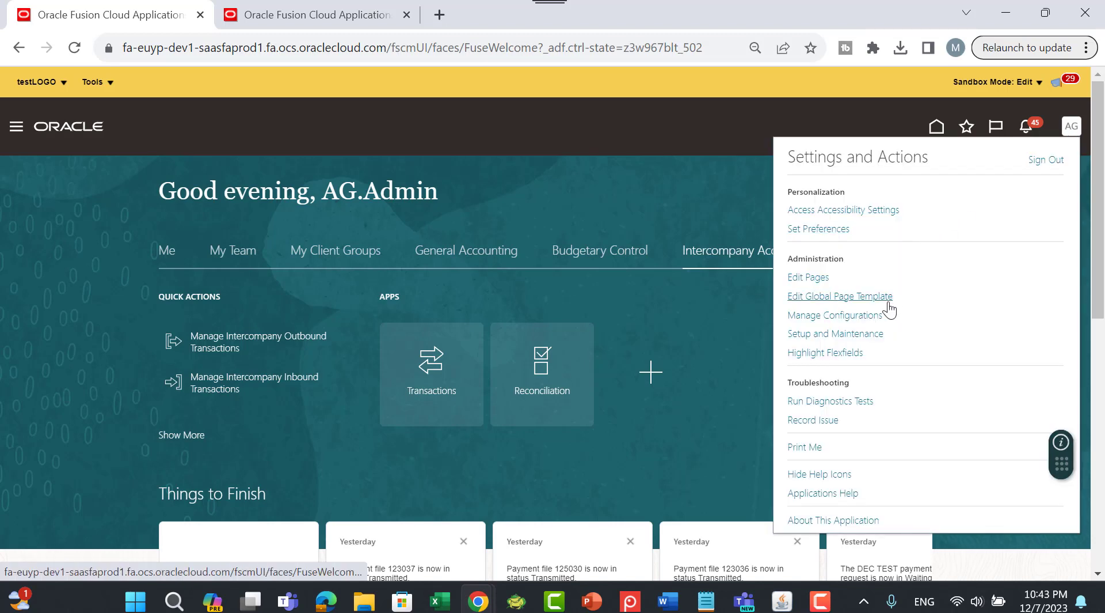
pyautogui.click(864, 334)
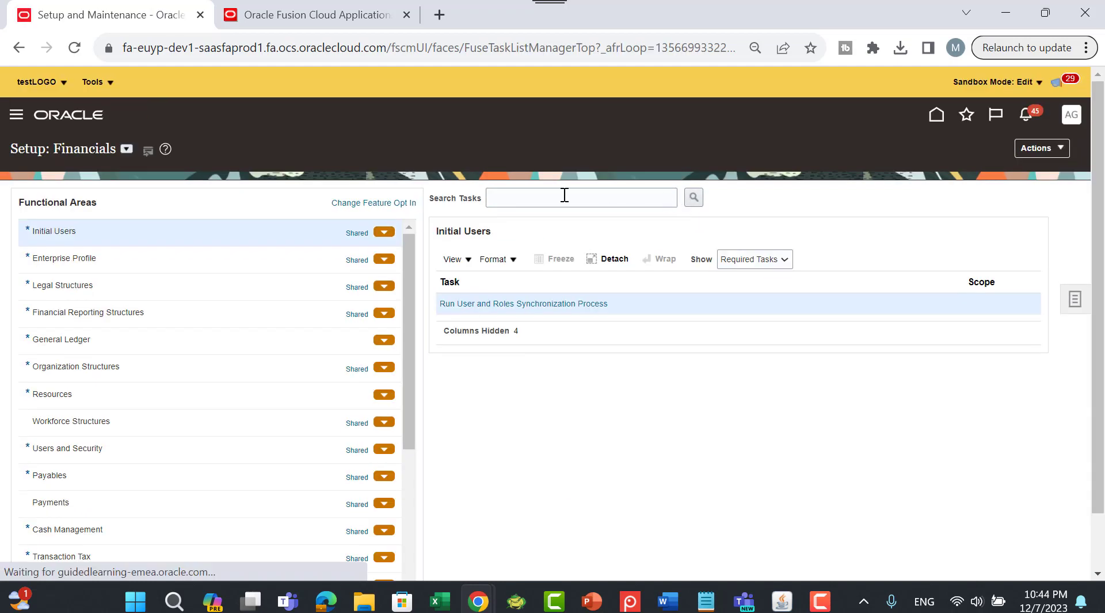
# Step: Search the Financials setup tasks for "%ledger%" and choose Manage Primary Ledgers from the results
pyautogui.click(565, 195)
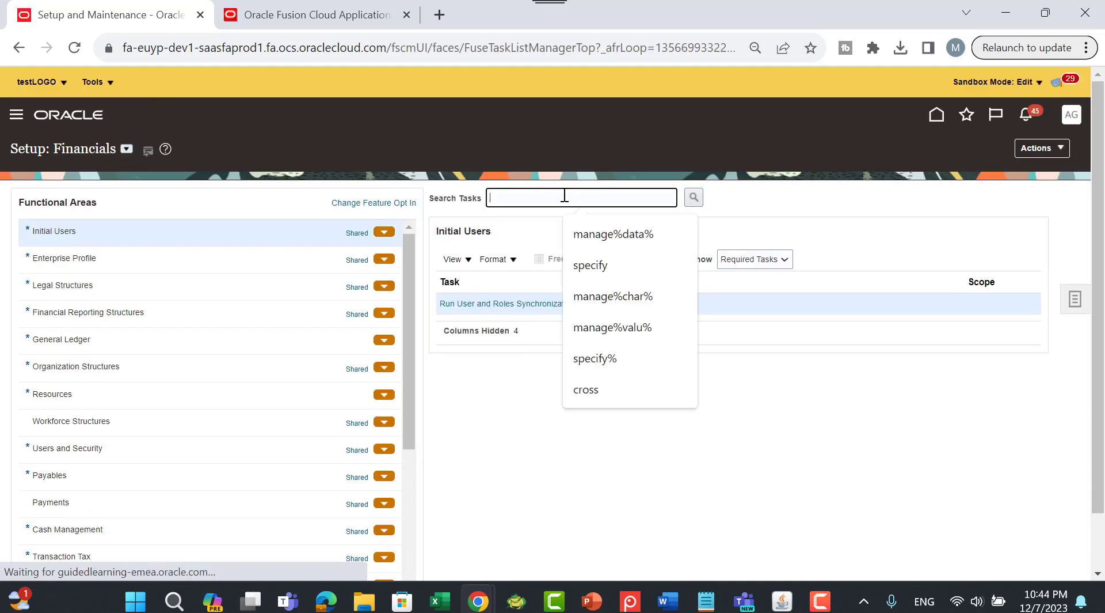
pyautogui.write('%le')
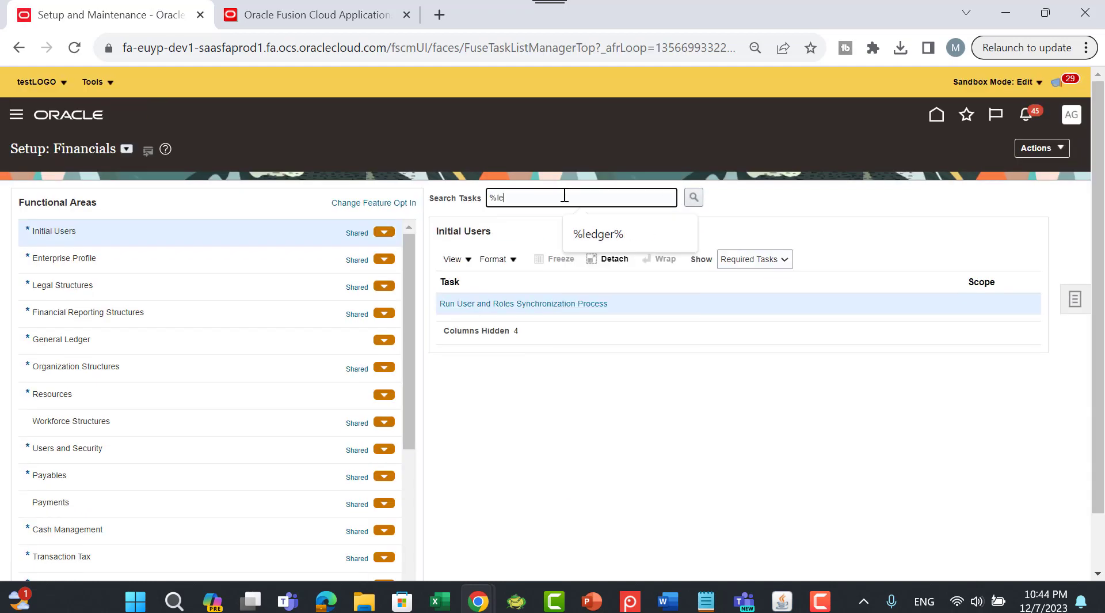
pyautogui.write('dger%')
pyautogui.press('Return')
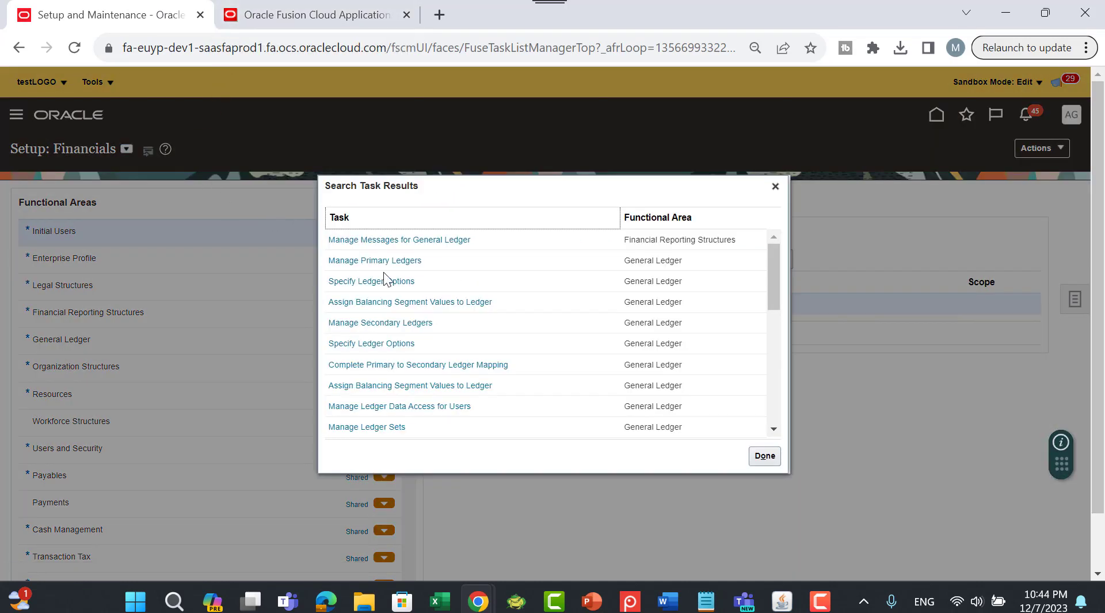
pyautogui.click(385, 262)
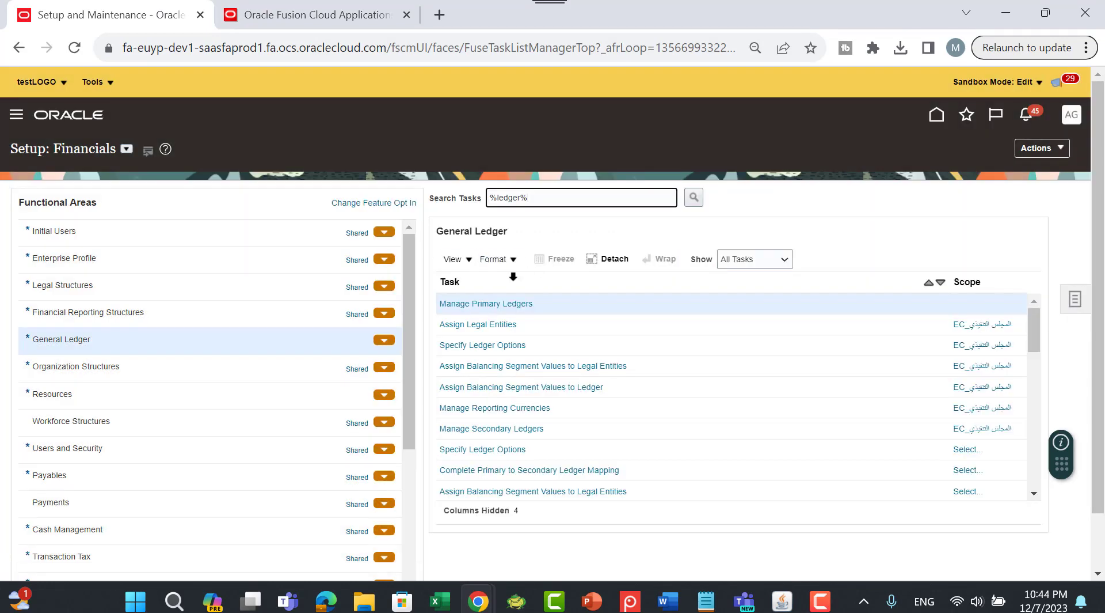
# Step: Open the Manage Primary Ledgers task, review the list of primary ledgers, and return to the setup tasks
pyautogui.click(487, 303)
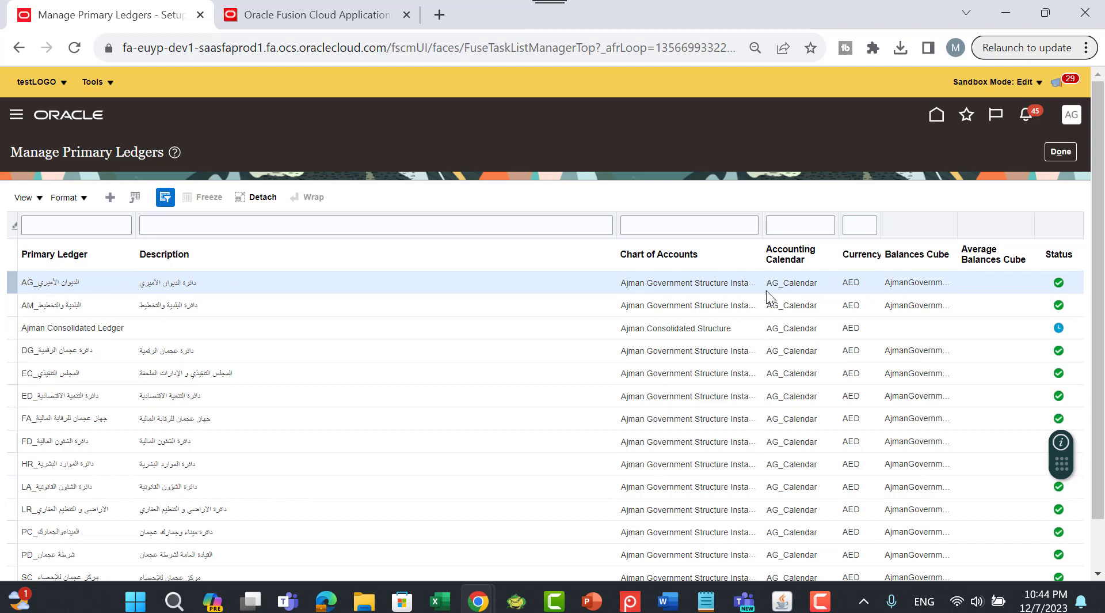
pyautogui.click(30, 199)
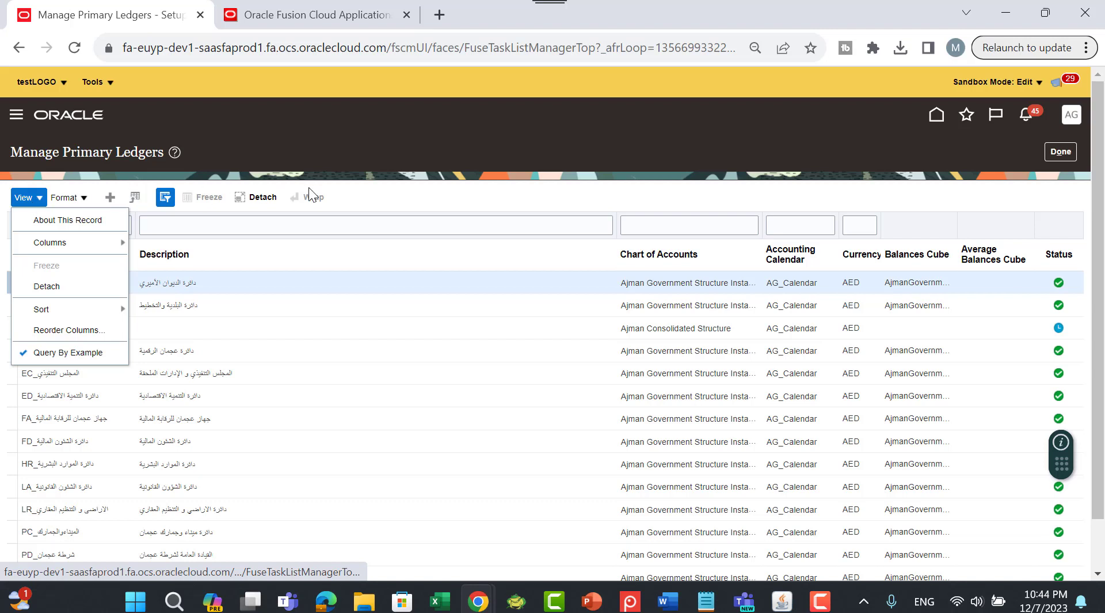
pyautogui.click(421, 196)
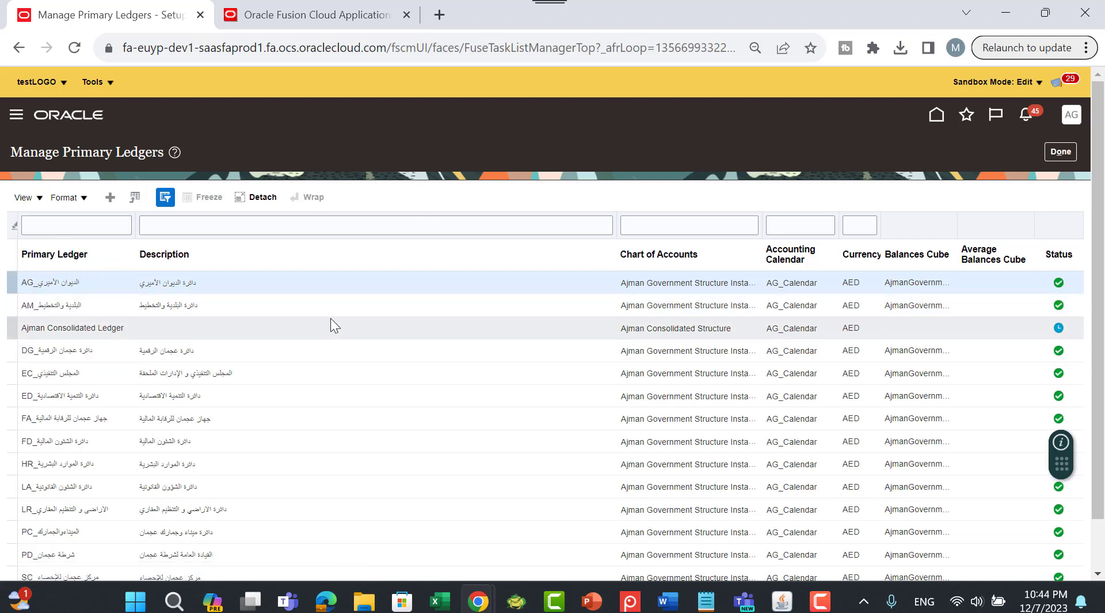
pyautogui.scroll(-1, 331, 318)
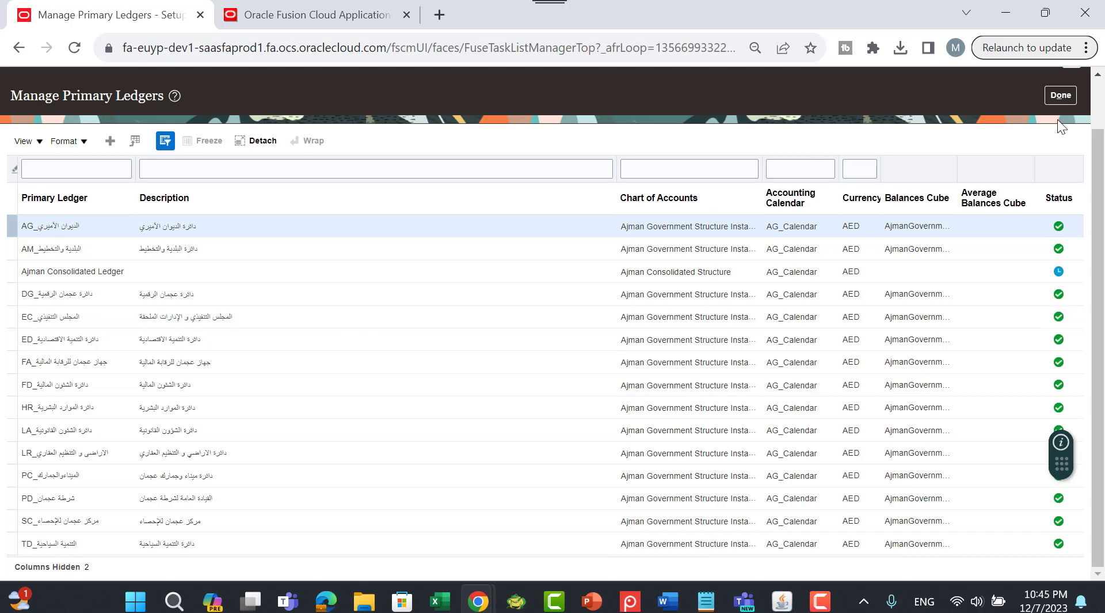
pyautogui.click(1061, 95)
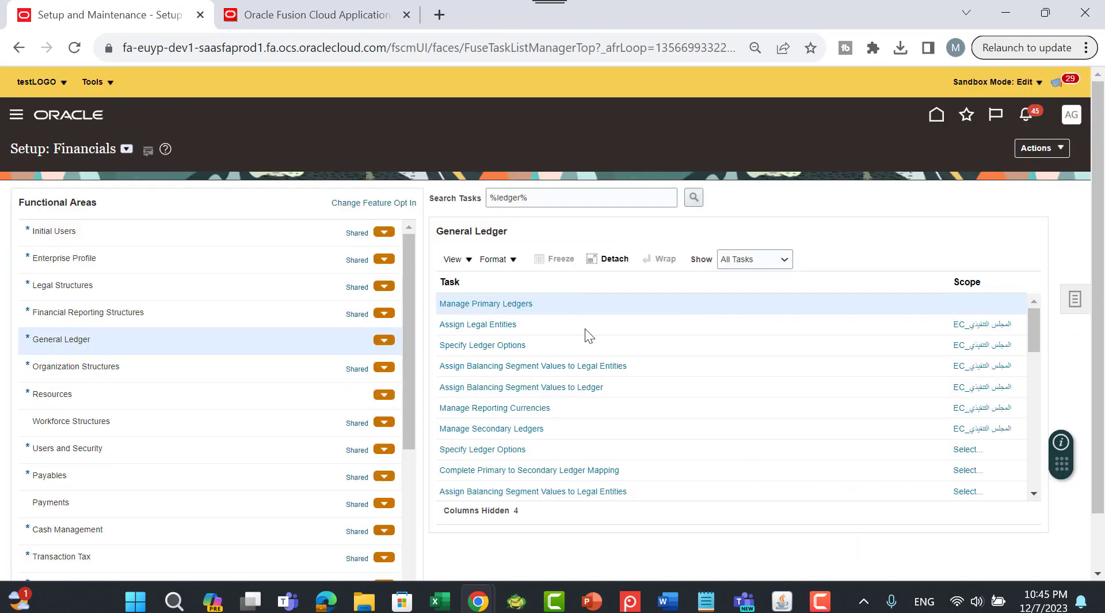
# Step: Open Specify Ledger Options for the EC ledger and examine its settings through to the intercompany option under Journal Processing
pyautogui.click(502, 345)
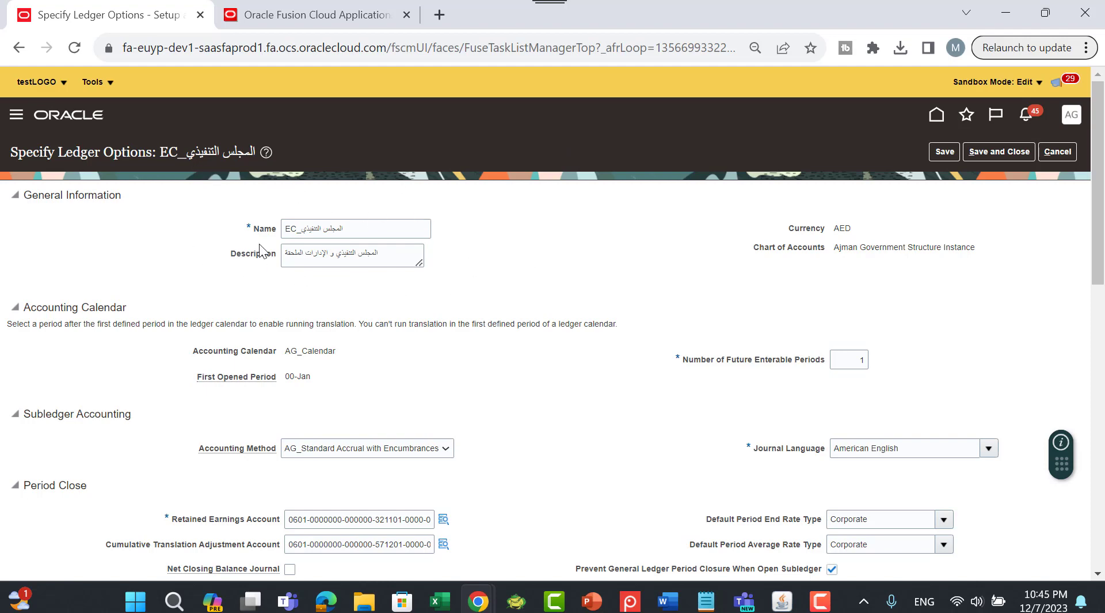
pyautogui.scroll(-2, 483, 276)
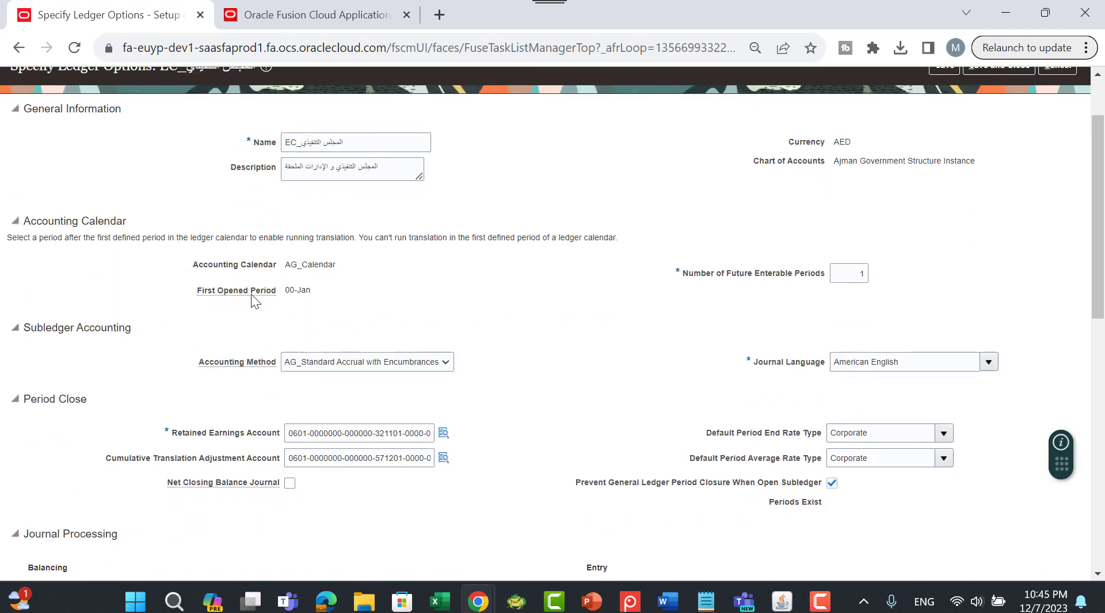
pyautogui.scroll(-3, 493, 298)
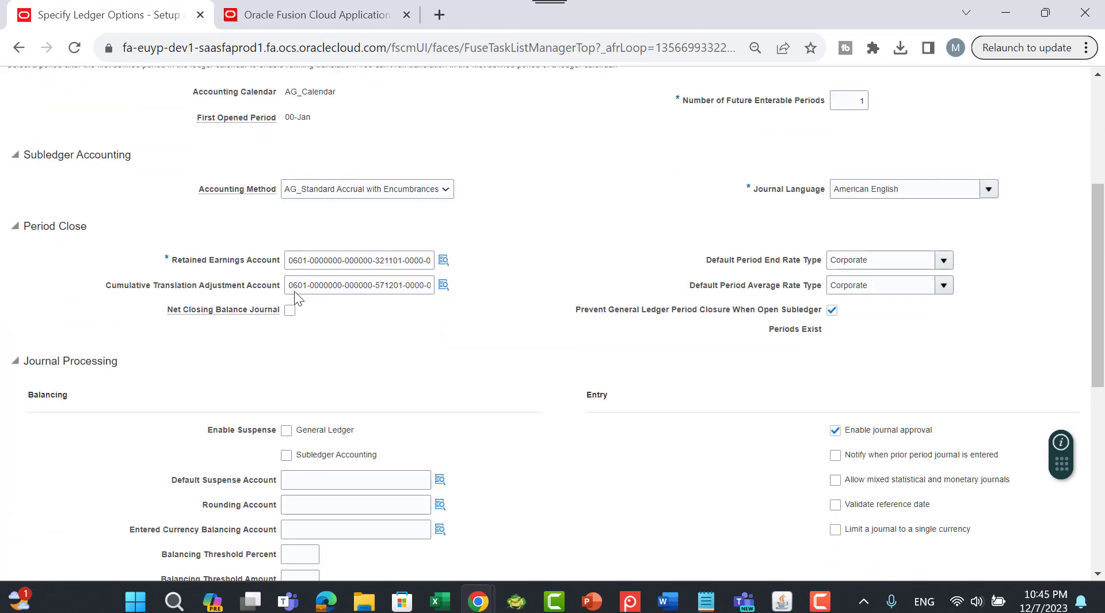
pyautogui.scroll(-2, 295, 292)
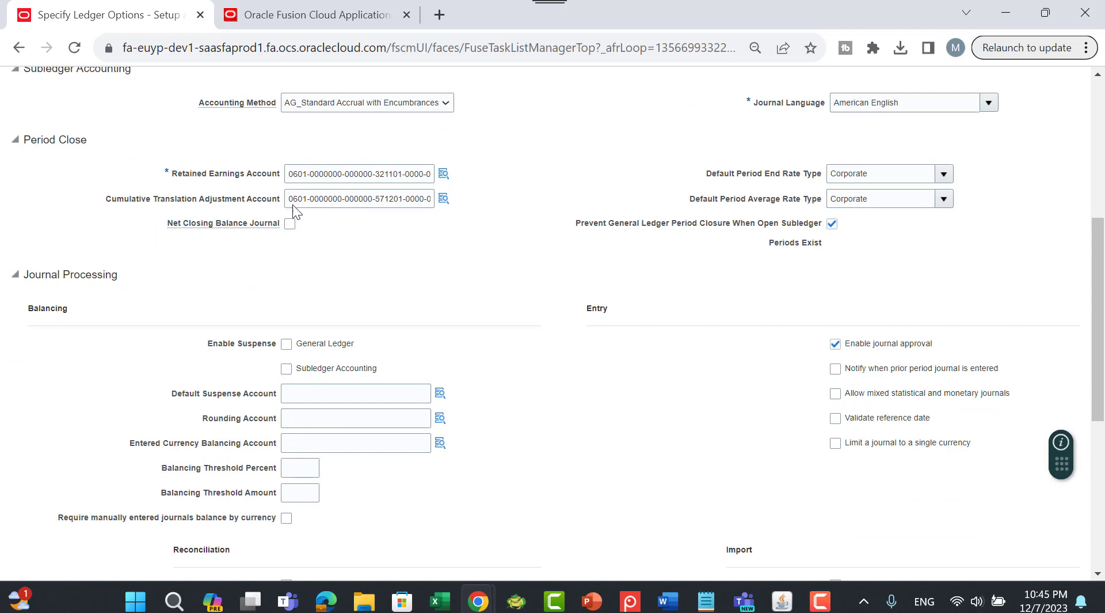
pyautogui.scroll(-3, 506, 251)
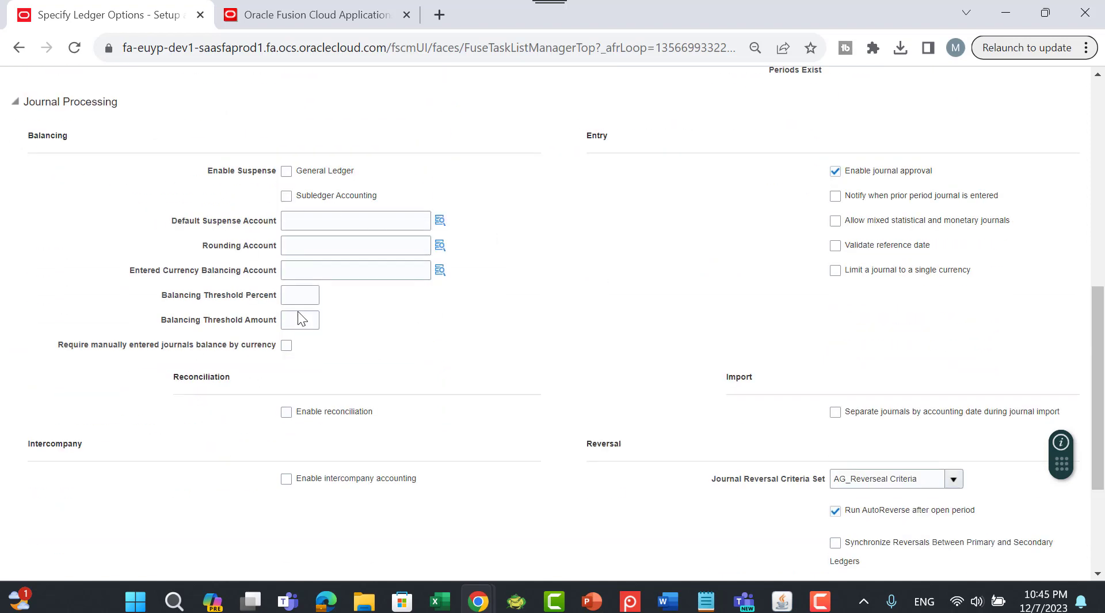
# Step: Review the Journal Processing and Sequencing settings of the EC ledger and return to its General Information section
pyautogui.scroll(-3, 748, 322)
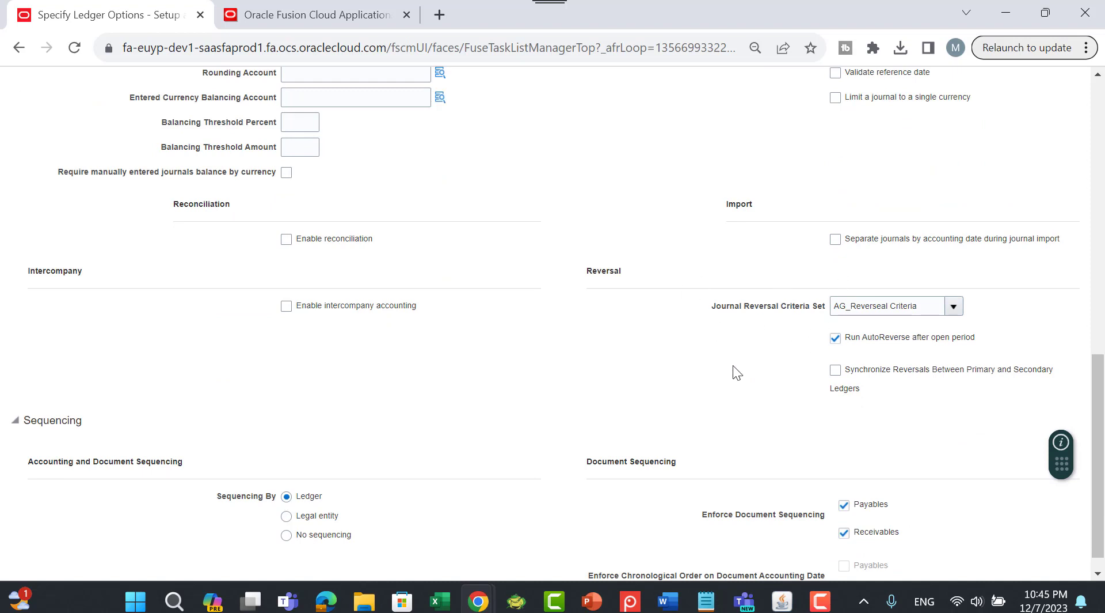
pyautogui.scroll(-1, 748, 357)
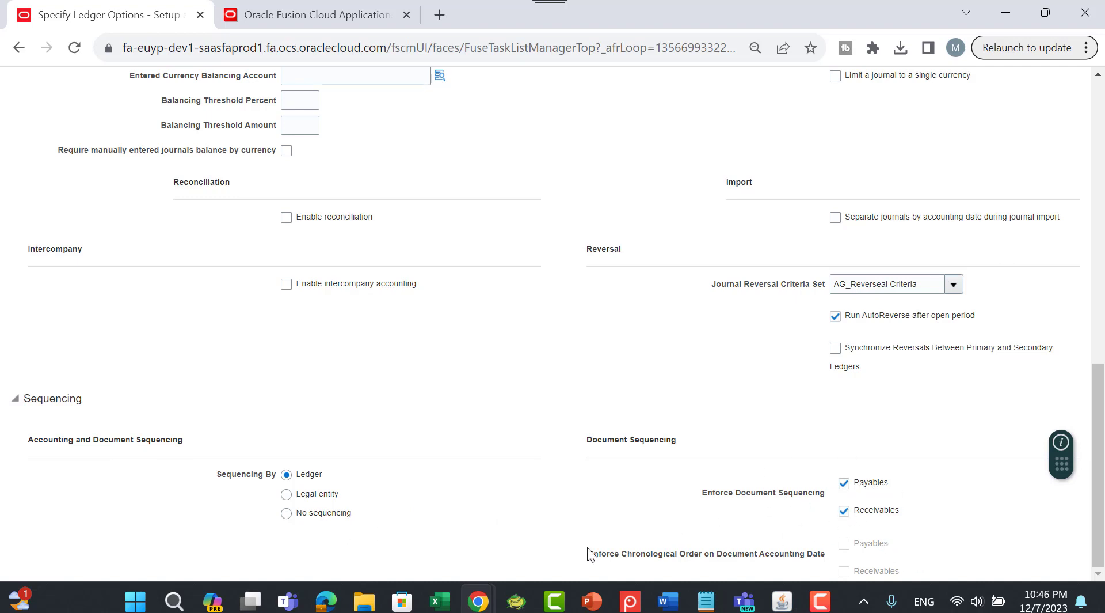
pyautogui.scroll(3, 506, 426)
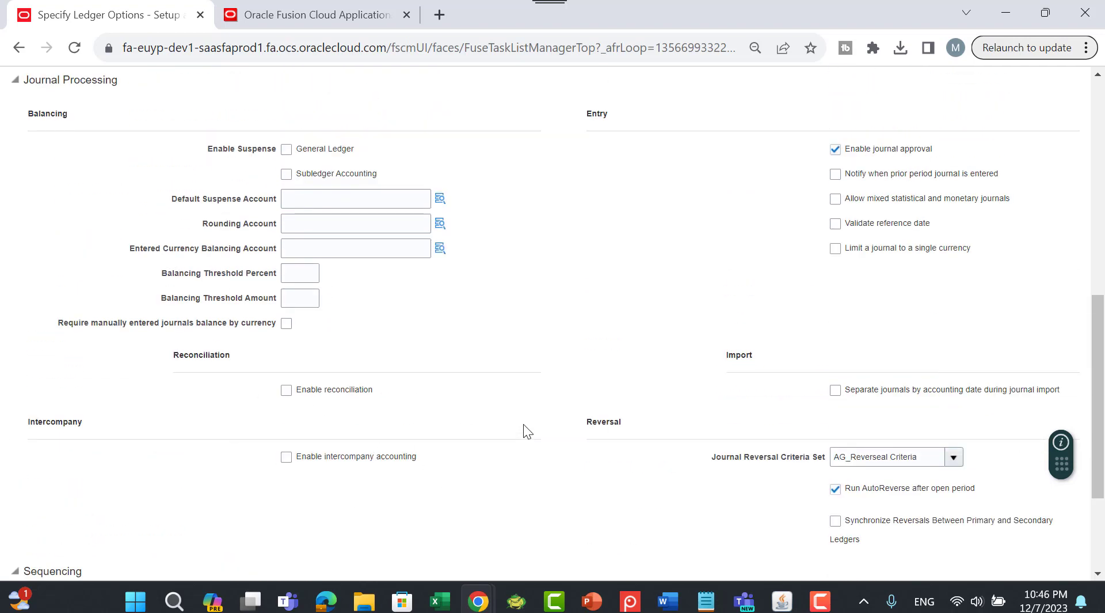
pyautogui.scroll(2, 523, 431)
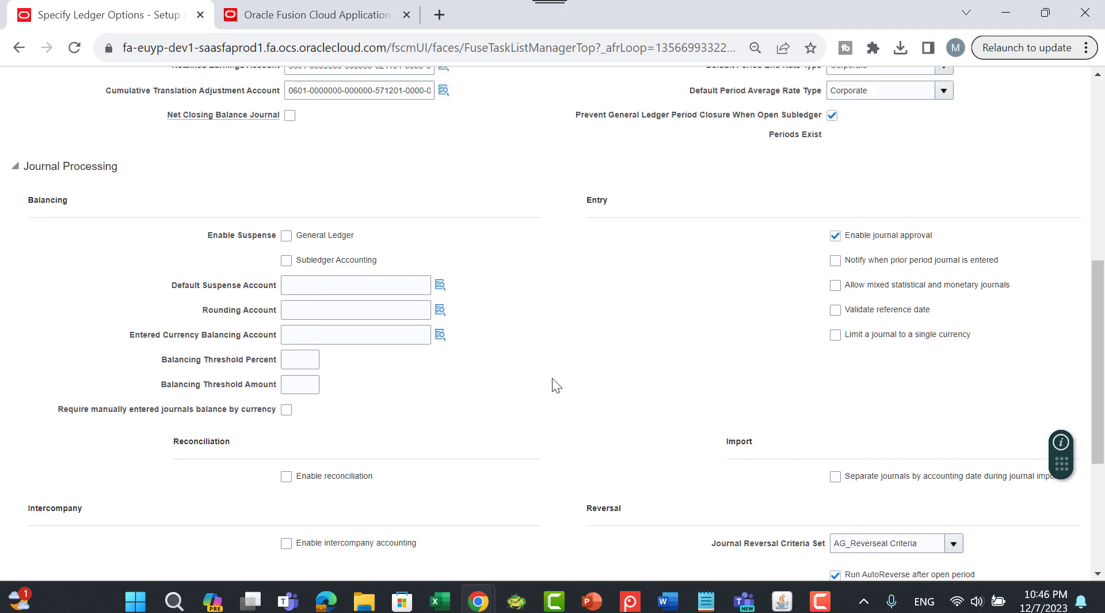
pyautogui.scroll(7, 552, 378)
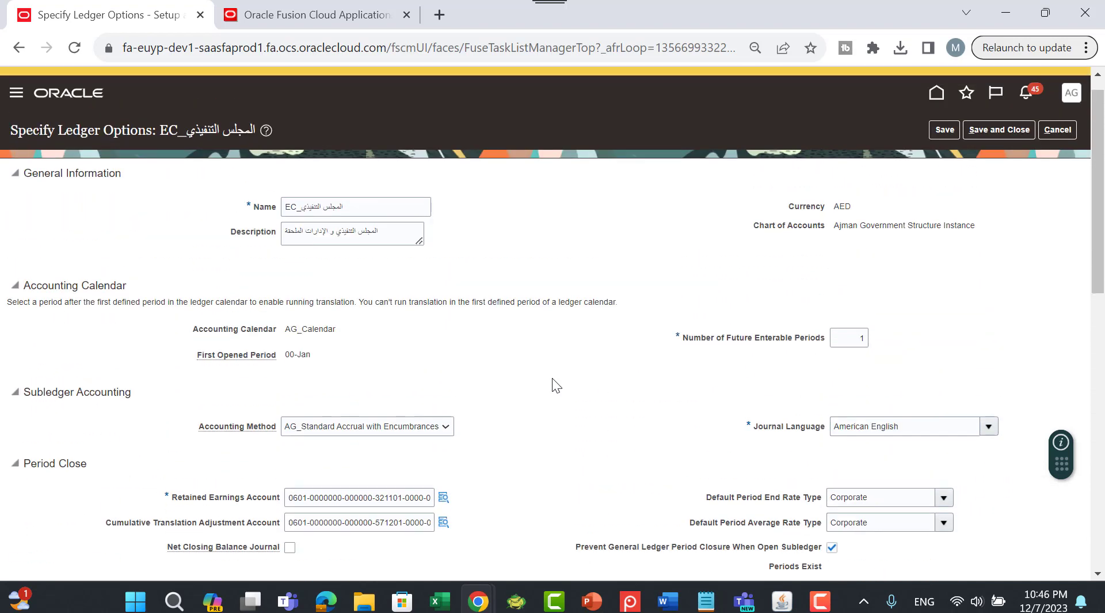
# Step: Switch to the PowerPoint slide show and advance to the Manage Intercompany Organizations slide
pyautogui.hotkey('alt', 'Tab')
pyautogui.hotkey('alt', 'Tab')
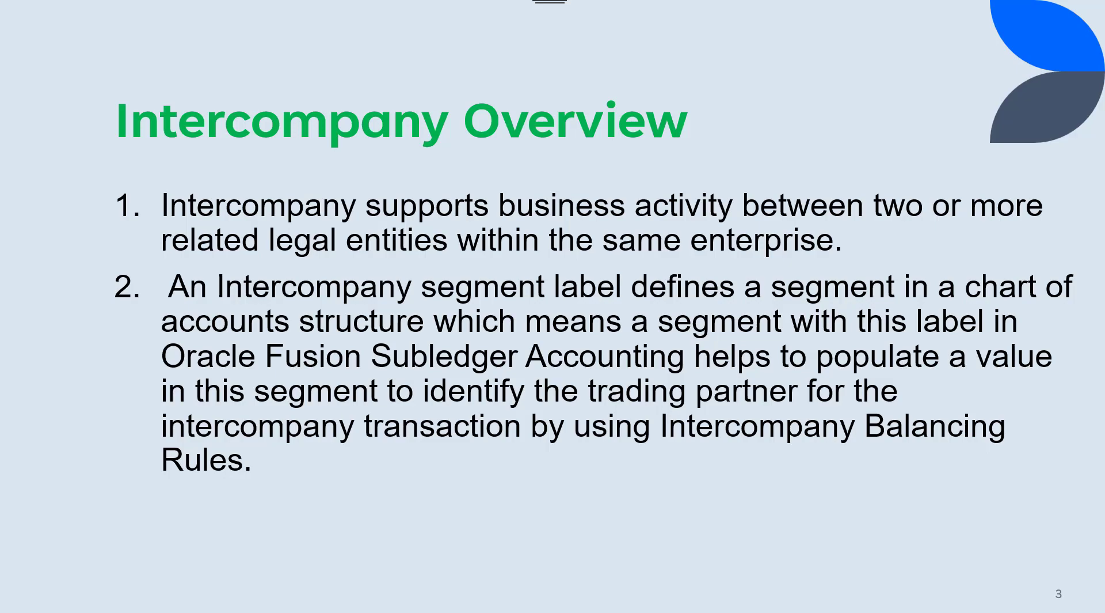
pyautogui.press('Right')
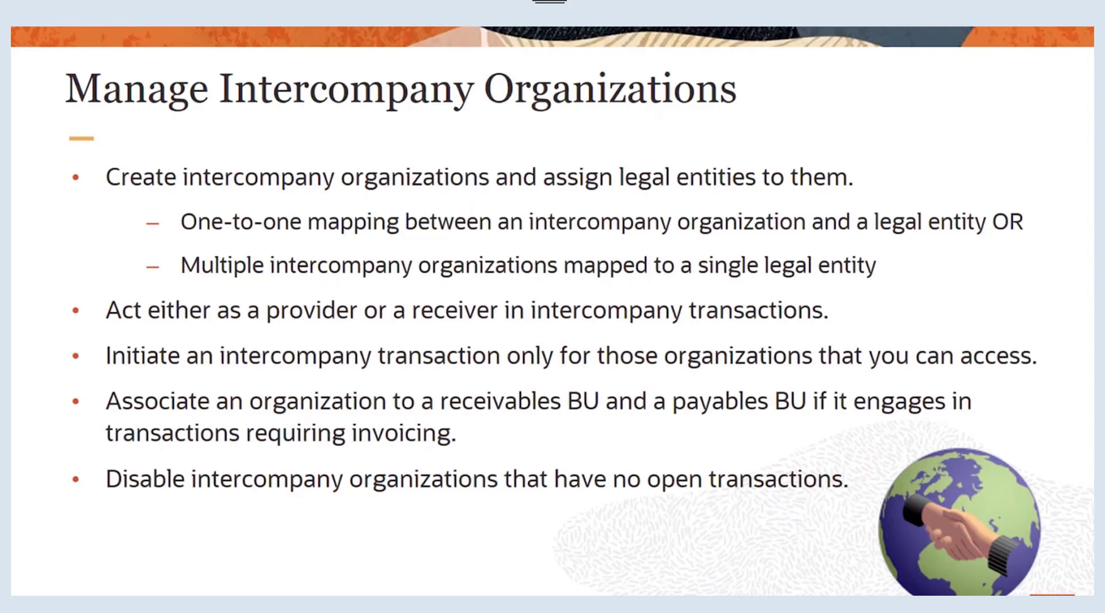
# Step: Switch back to the Specify Ledger Options page in Chrome and leave it without saving
pyautogui.hotkey('alt', 'Tab')
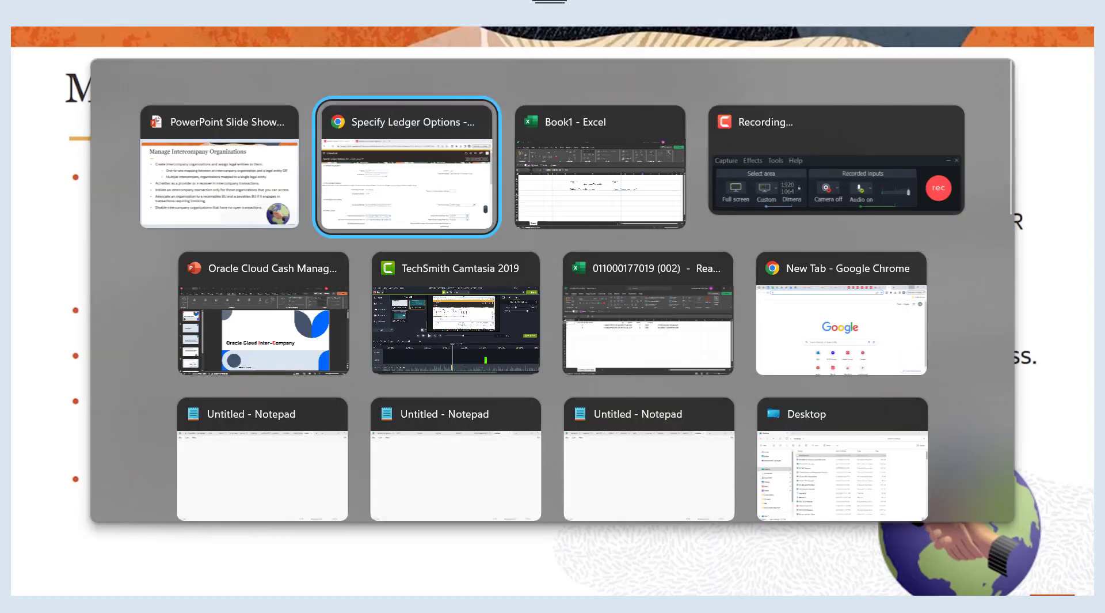
pyautogui.press('Tab')
pyautogui.press('Tab')
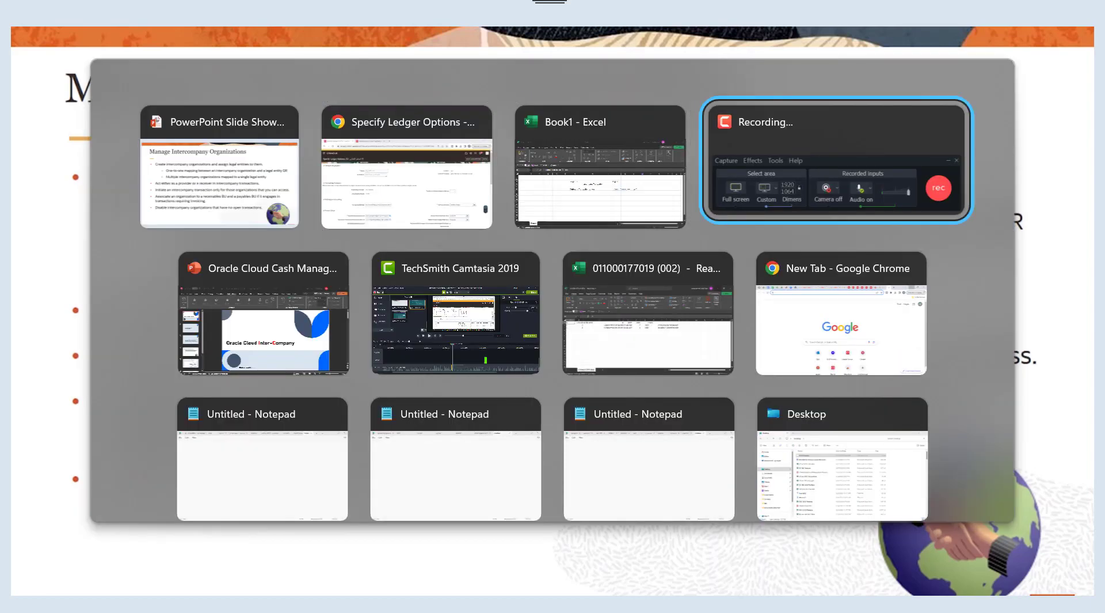
pyautogui.press('Tab')
pyautogui.hotkey('alt', 'Tab')
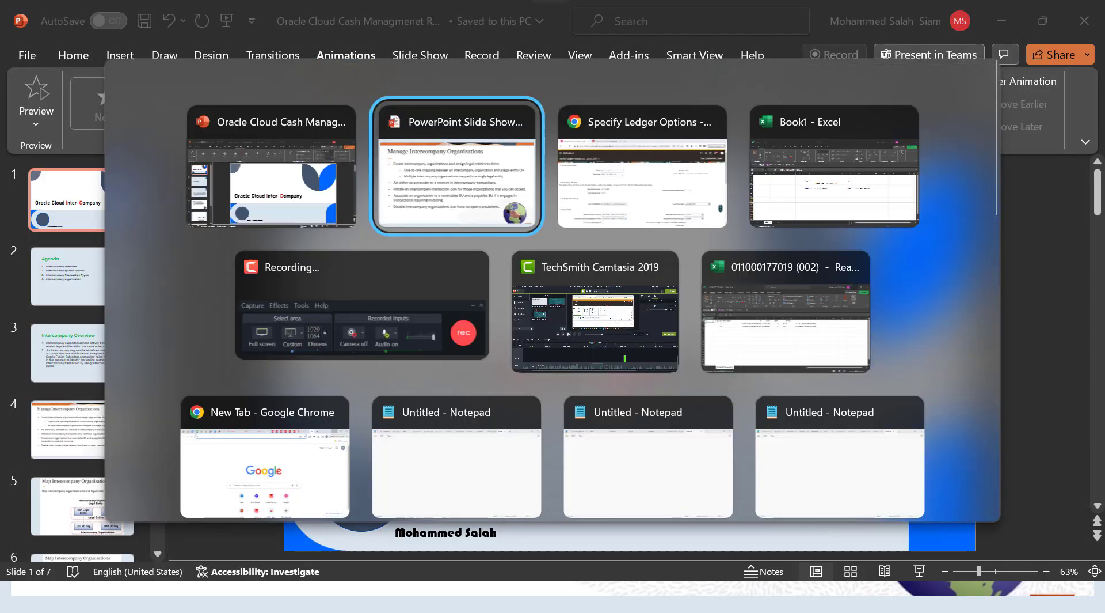
pyautogui.press('Tab')
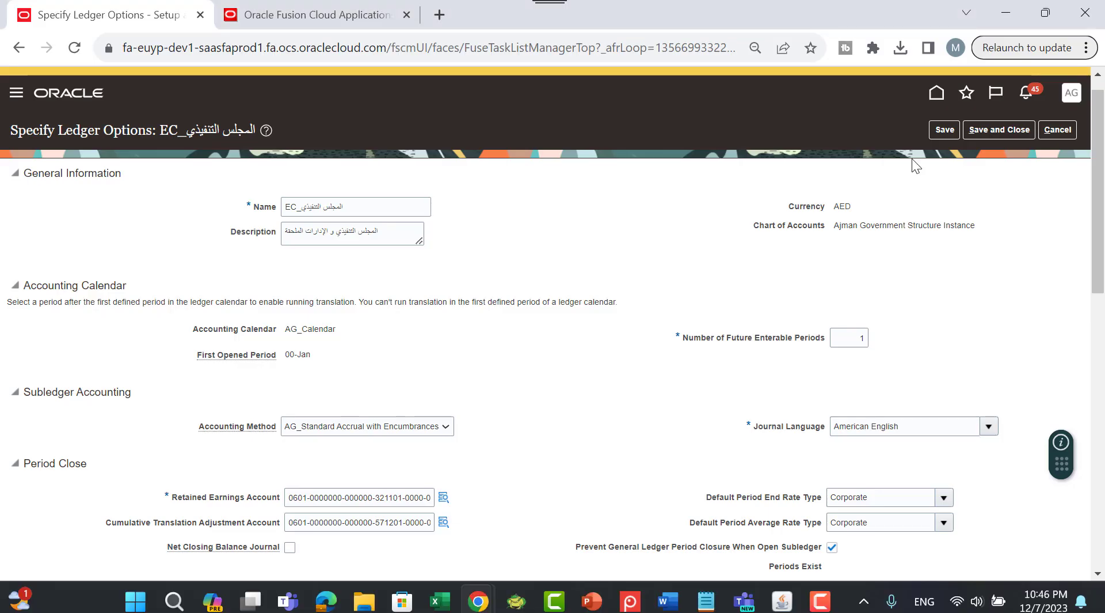
pyautogui.click(1058, 129)
# Step: Search the Financials setup tasks for "manage%inter%"
pyautogui.click(563, 196)
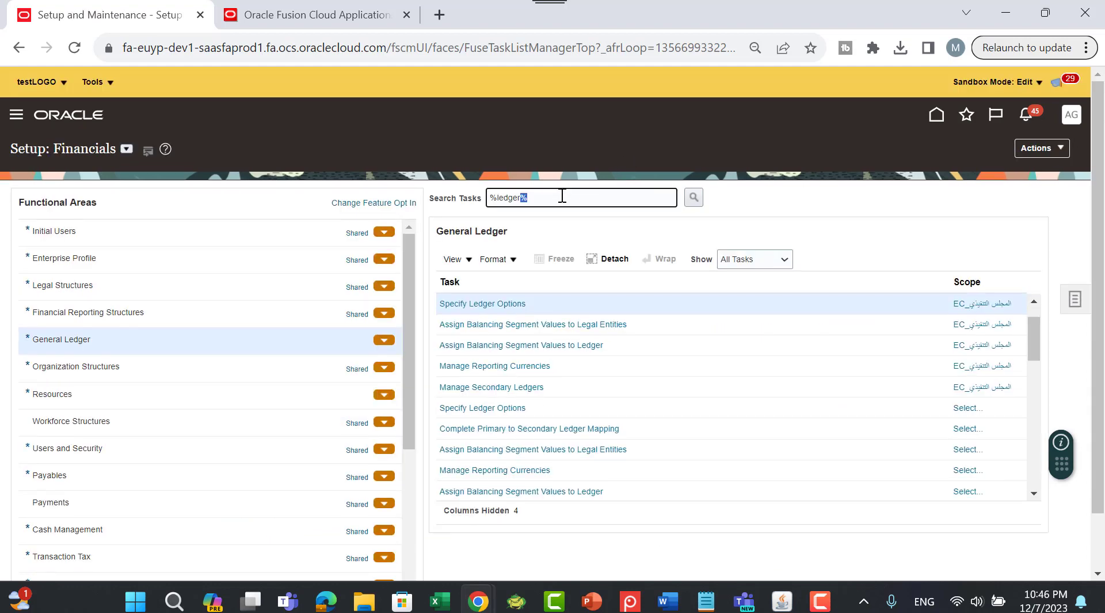
pyautogui.hotkey('ctrl', 'a')
pyautogui.write('Manage%')
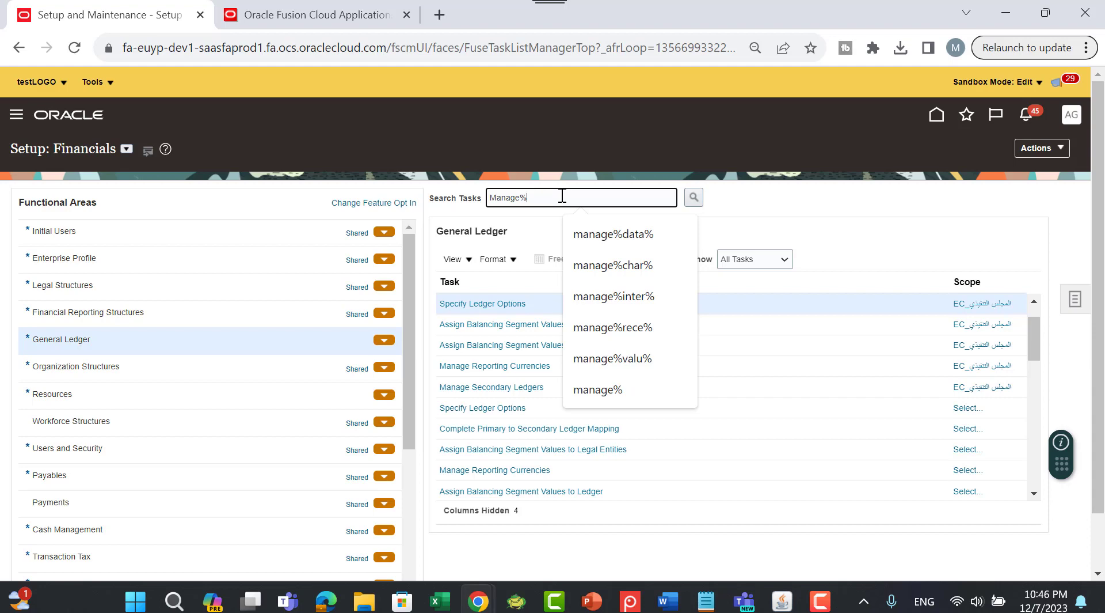
pyautogui.click(651, 302)
pyautogui.click(693, 197)
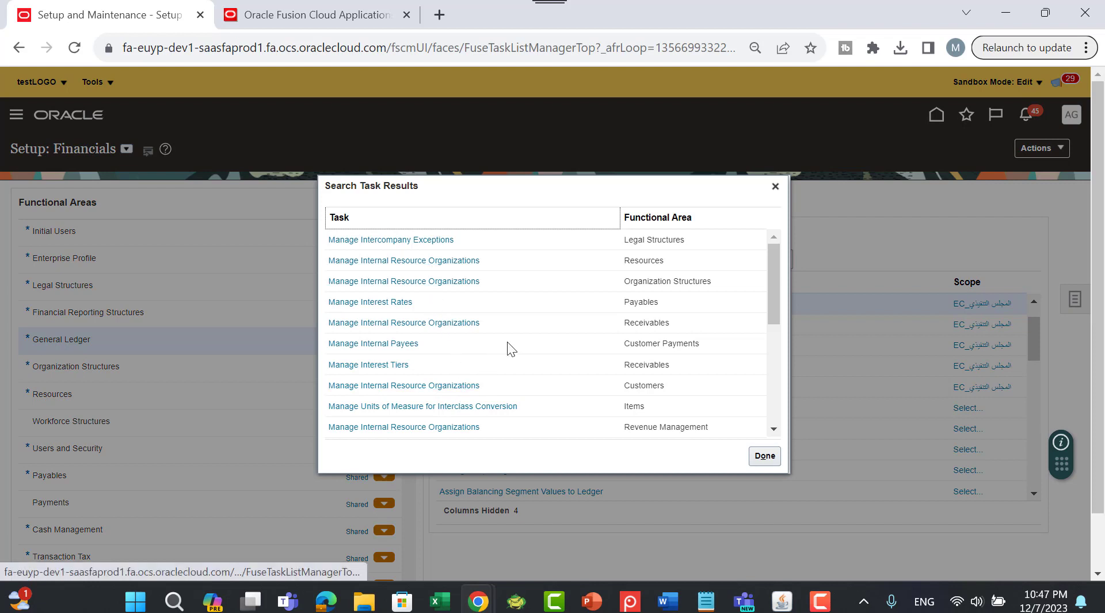
# Step: Choose Manage Intercompany System Options from the search results and open the task
pyautogui.scroll(-2, 522, 333)
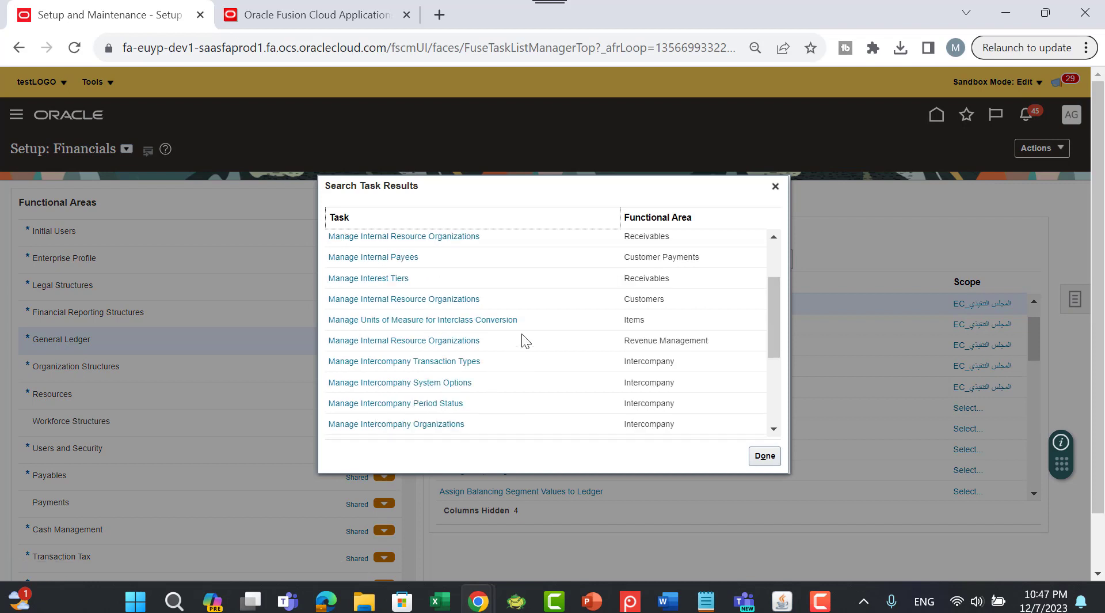
pyautogui.click(408, 386)
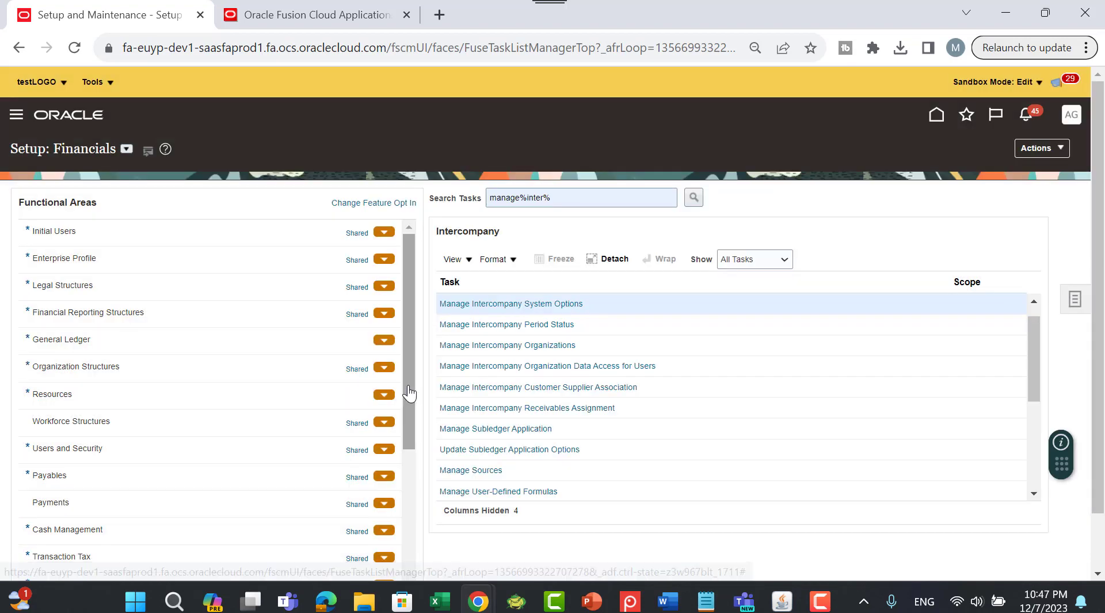
pyautogui.click(498, 304)
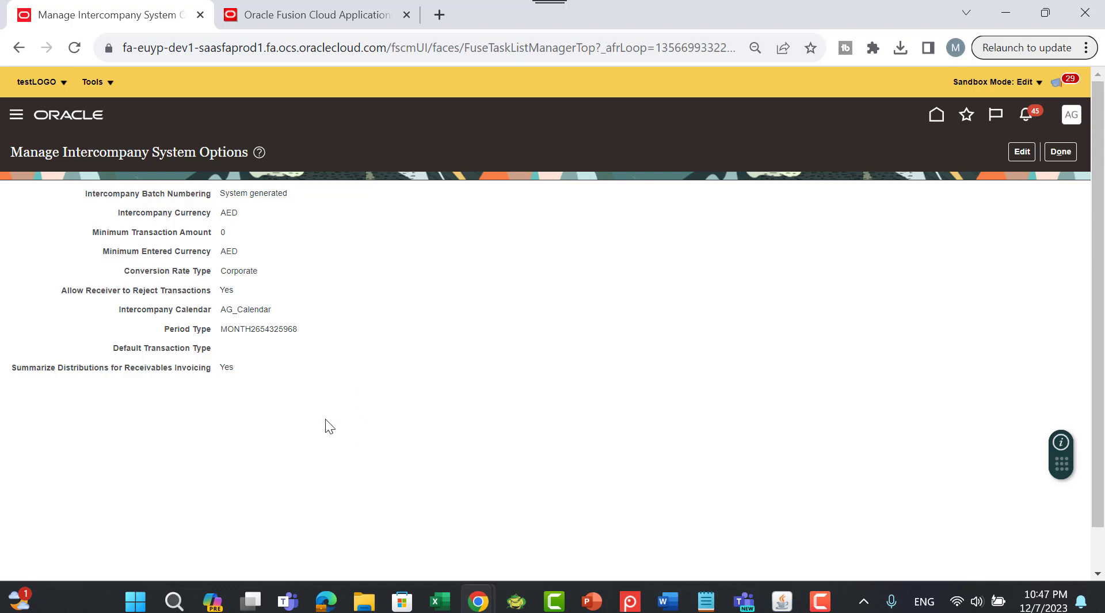
# Step: Open the intercompany system options for editing and examine the available choices for batch numbering and intercompany currency
pyautogui.click(1018, 162)
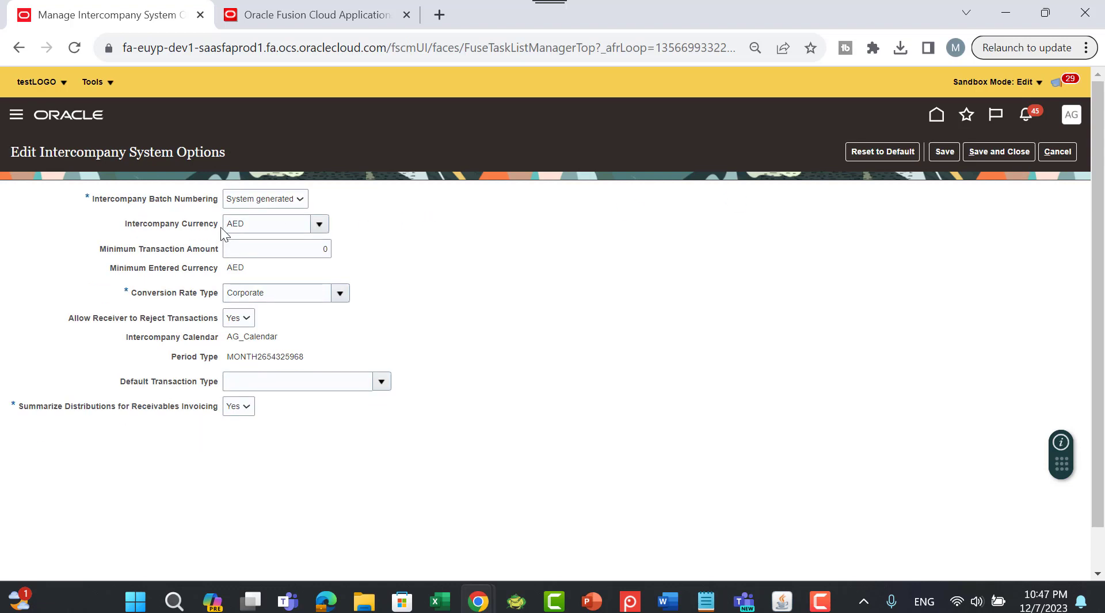
pyautogui.click(240, 204)
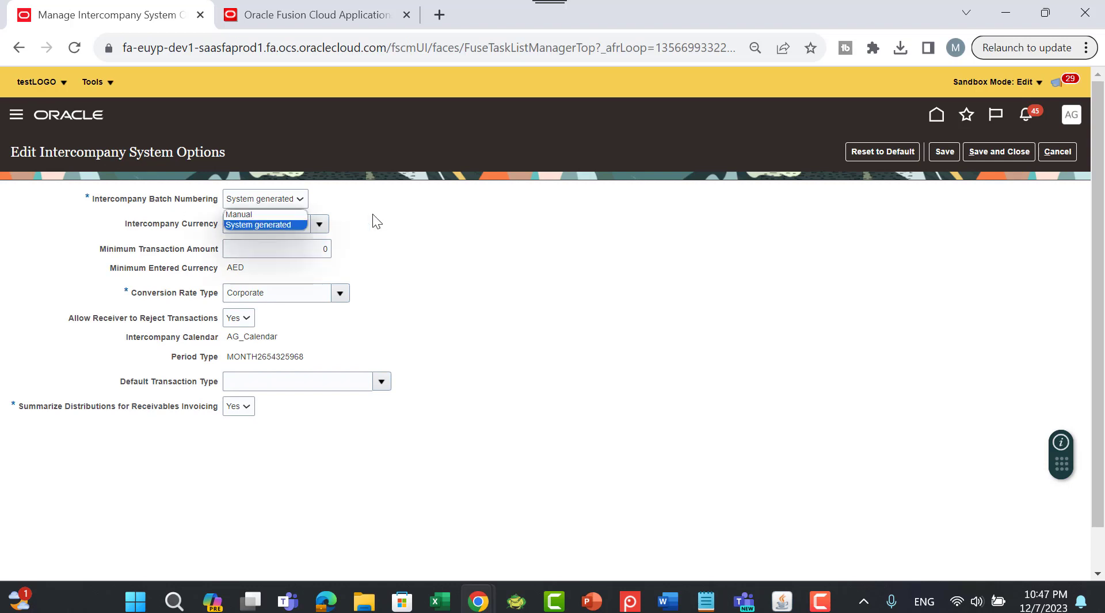
pyautogui.click(264, 203)
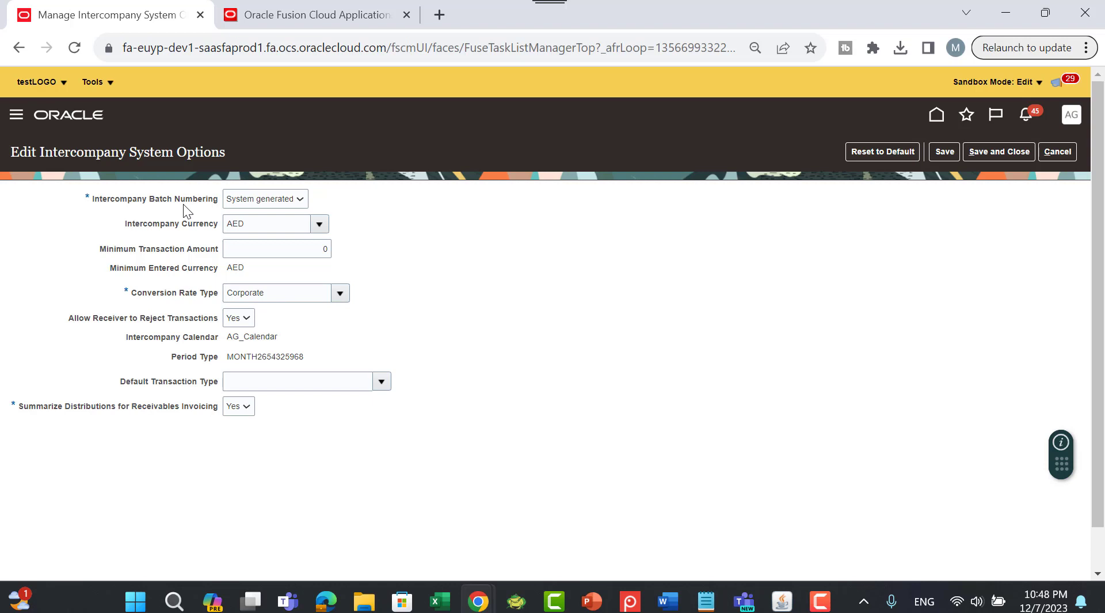
pyautogui.click(296, 200)
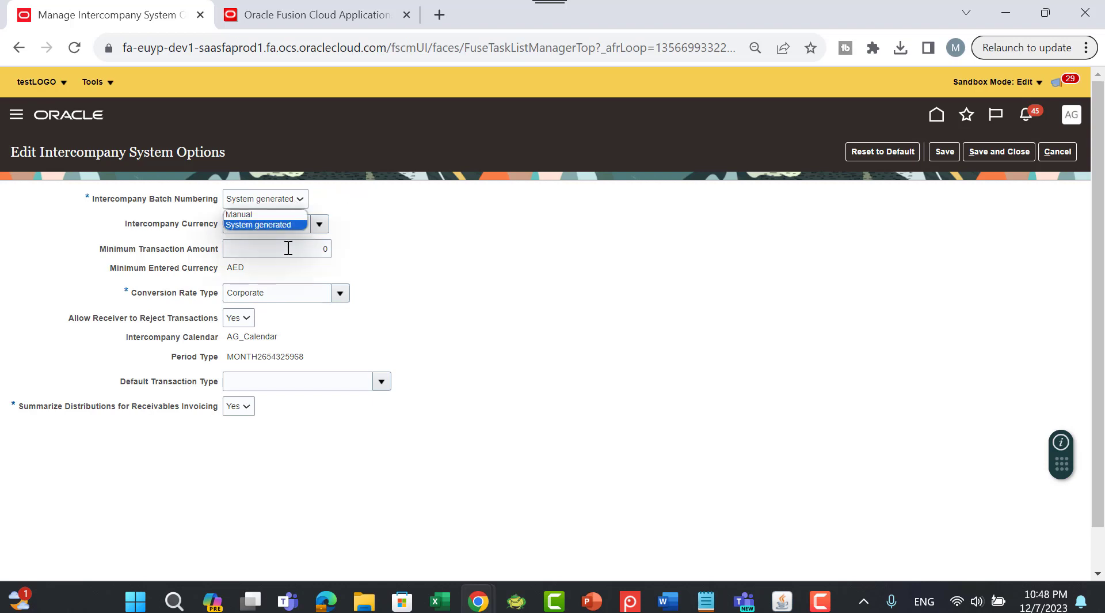
pyautogui.click(389, 212)
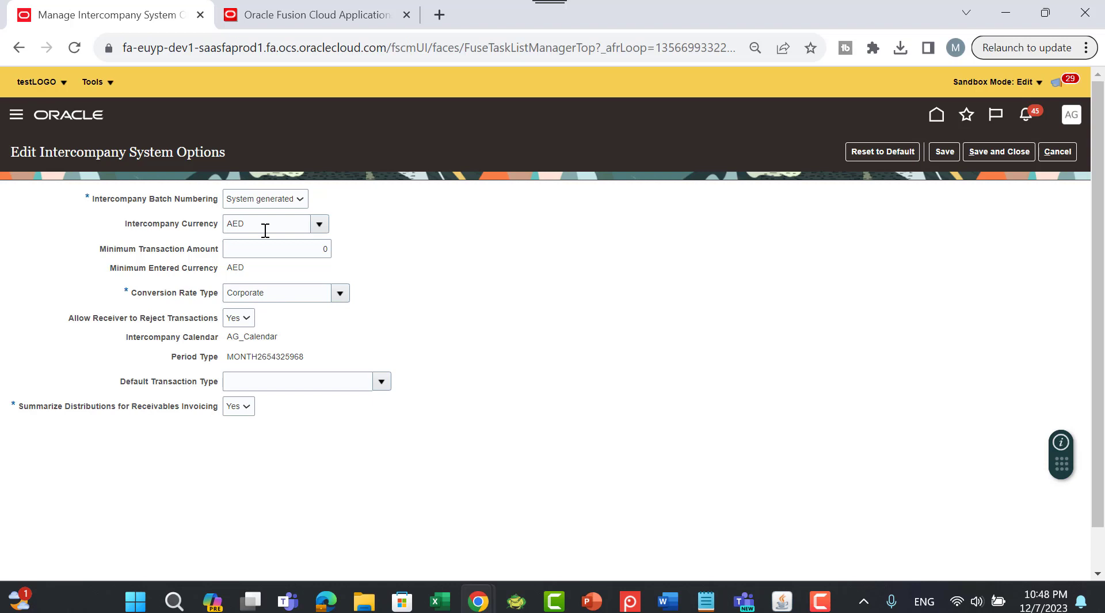
pyautogui.click(326, 223)
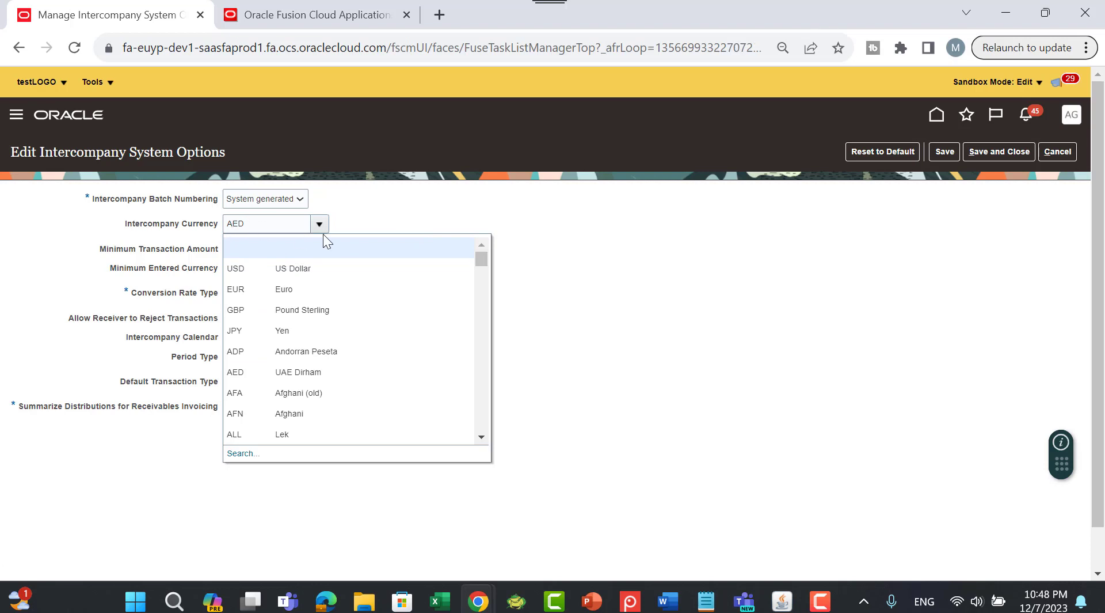
pyautogui.click(401, 219)
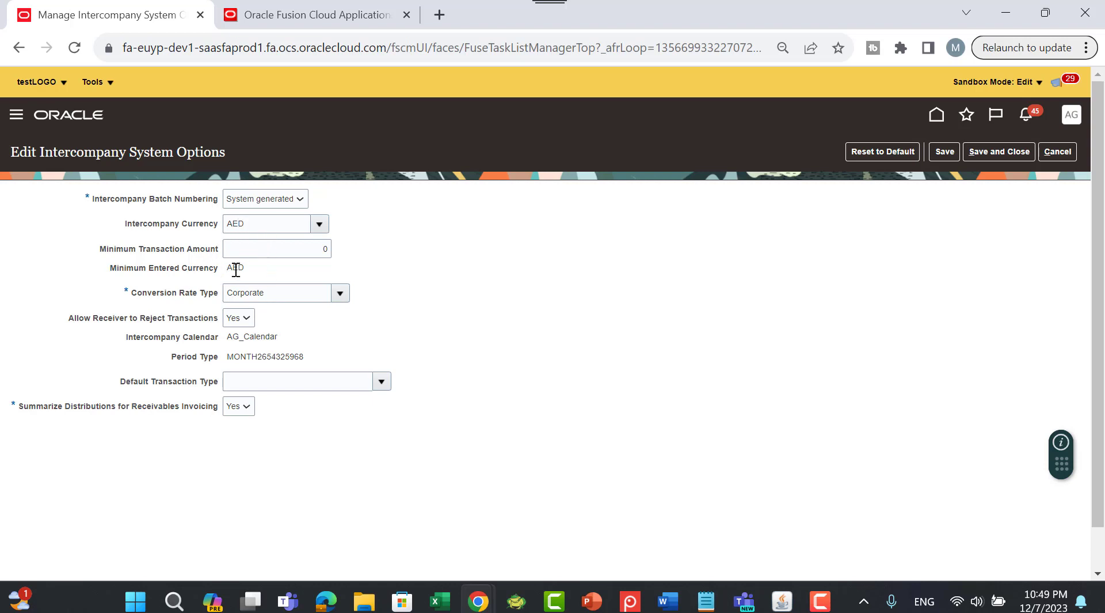
# Step: Search all conversion rate types without selecting one, and examine the choices for Allow Receiver to Reject Transactions
pyautogui.scroll(-2, 451, 234)
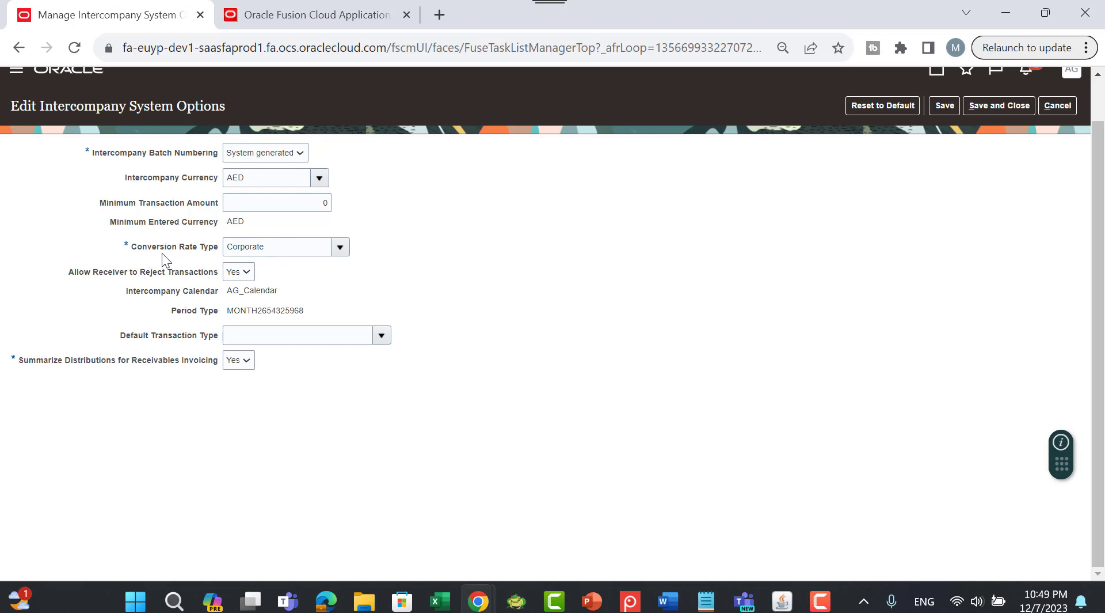
pyautogui.click(339, 248)
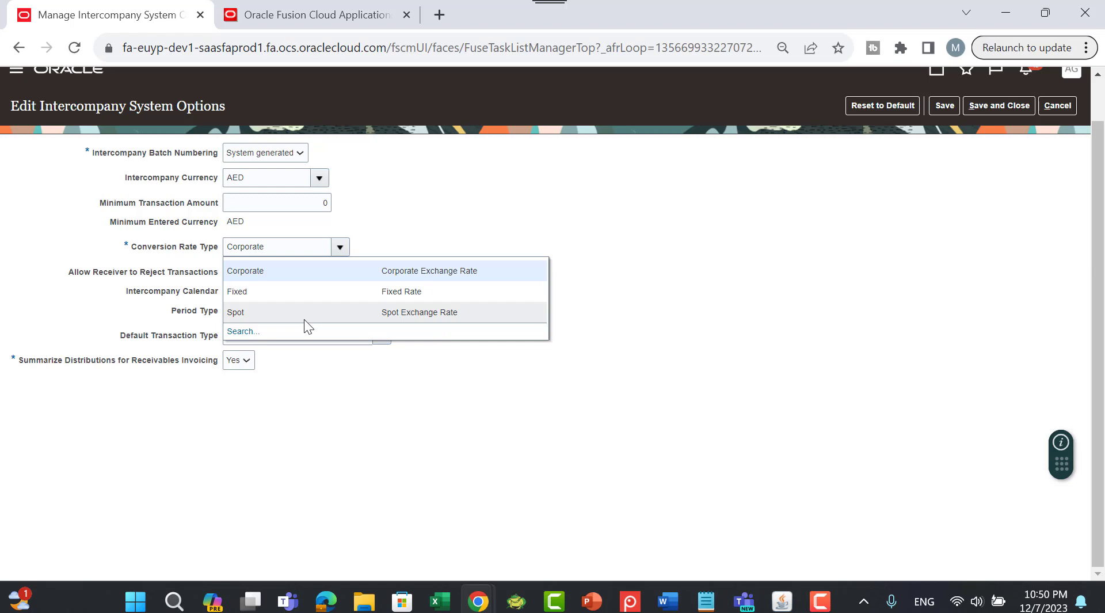
pyautogui.click(244, 332)
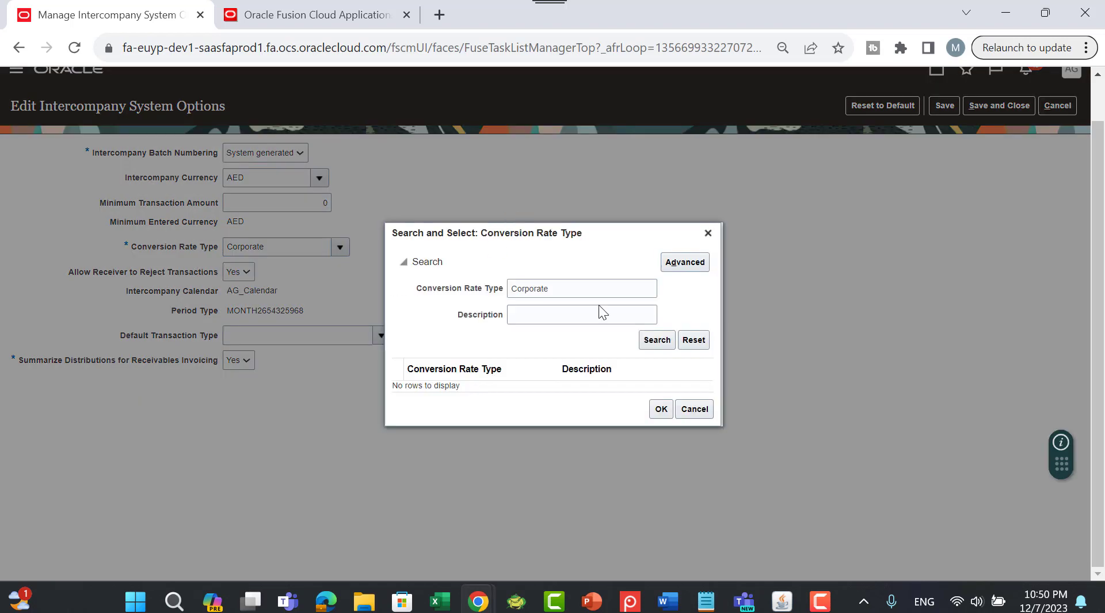
pyautogui.doubleClick(629, 290)
pyautogui.press('BackSpace')
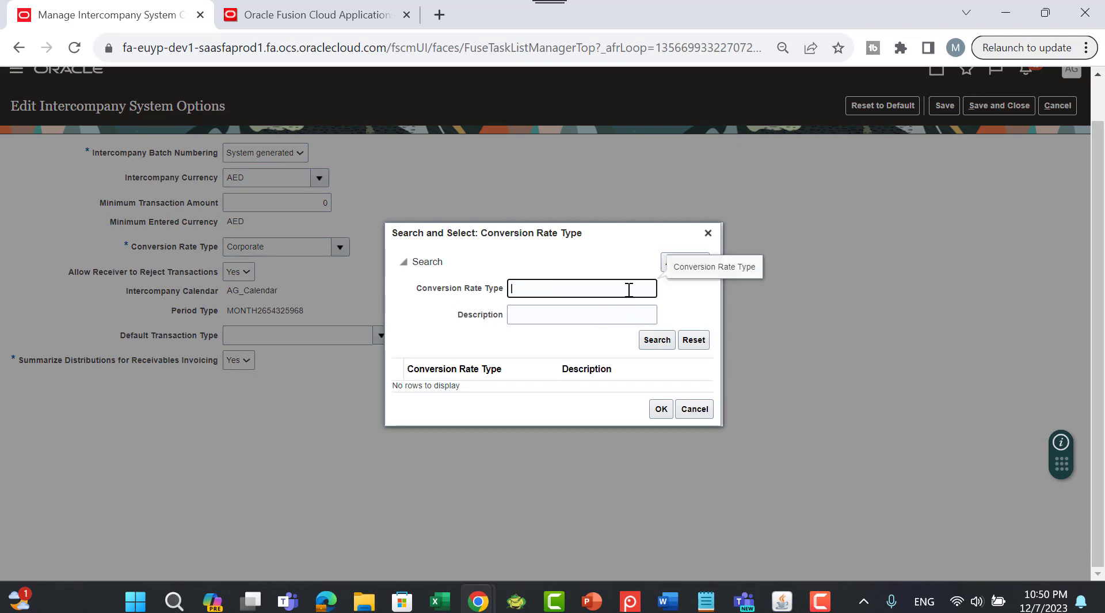
pyautogui.click(647, 341)
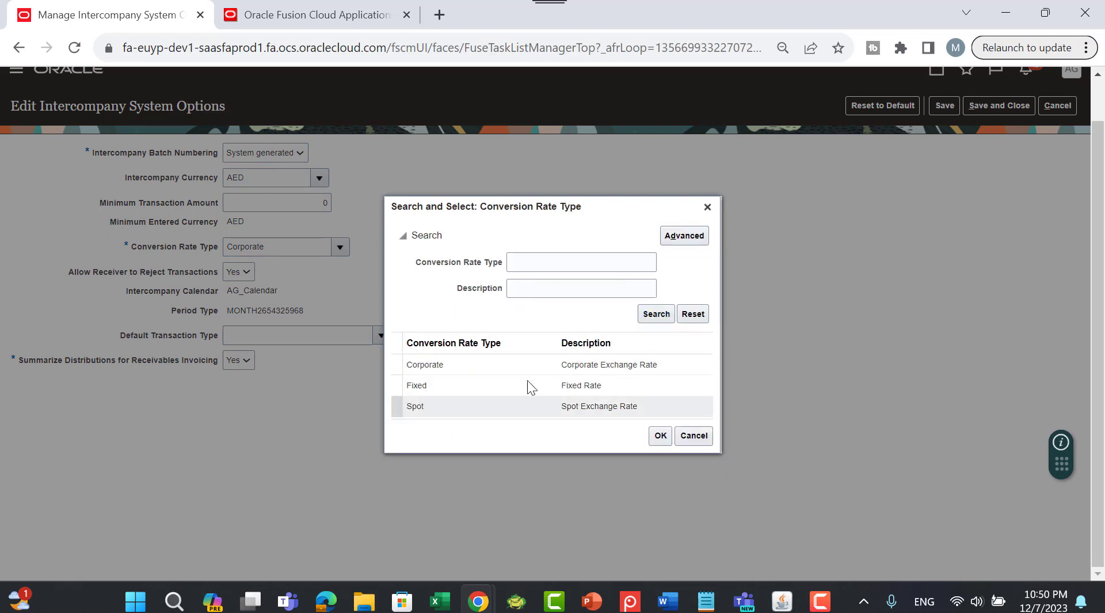
pyautogui.click(691, 442)
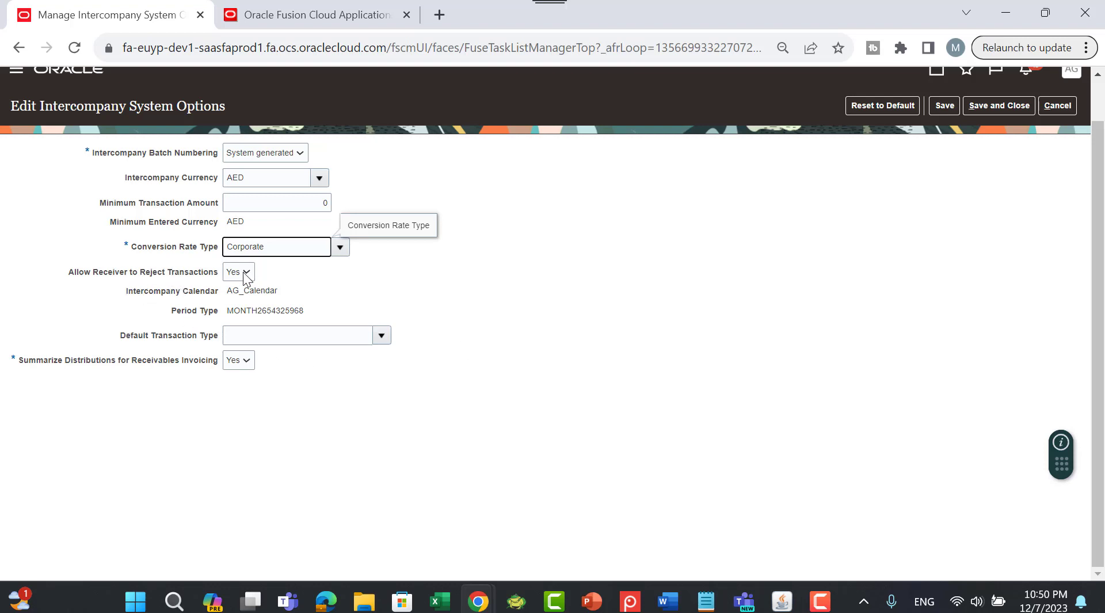
pyautogui.click(247, 273)
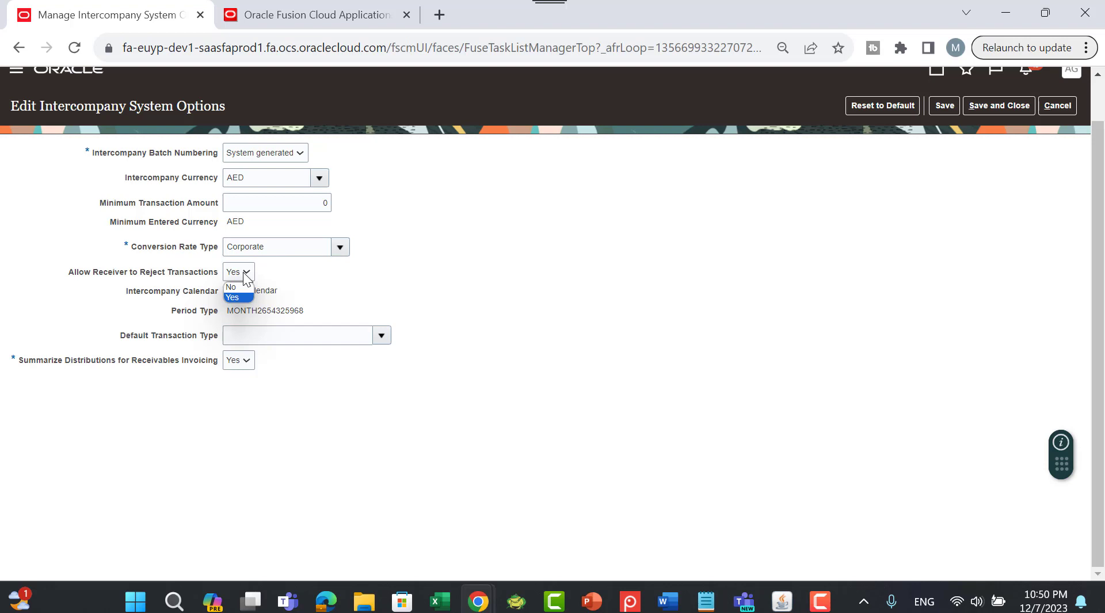
pyautogui.click(106, 307)
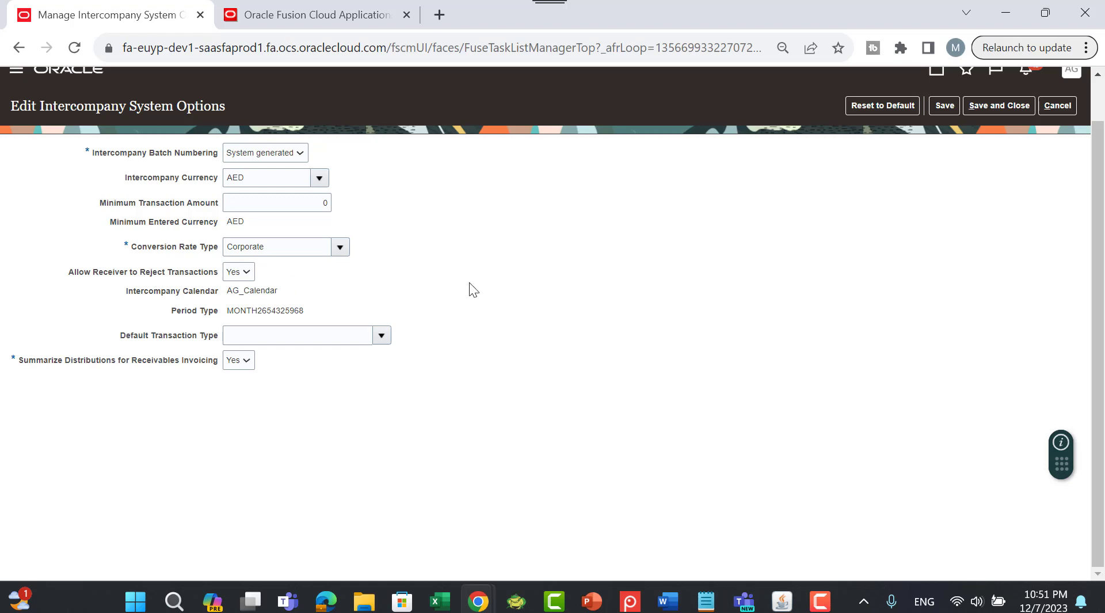
# Step: Switch to the Book1 workbook in Excel and enter "provider" in cell G2 above legal entity Y
pyautogui.moveTo(437, 601)
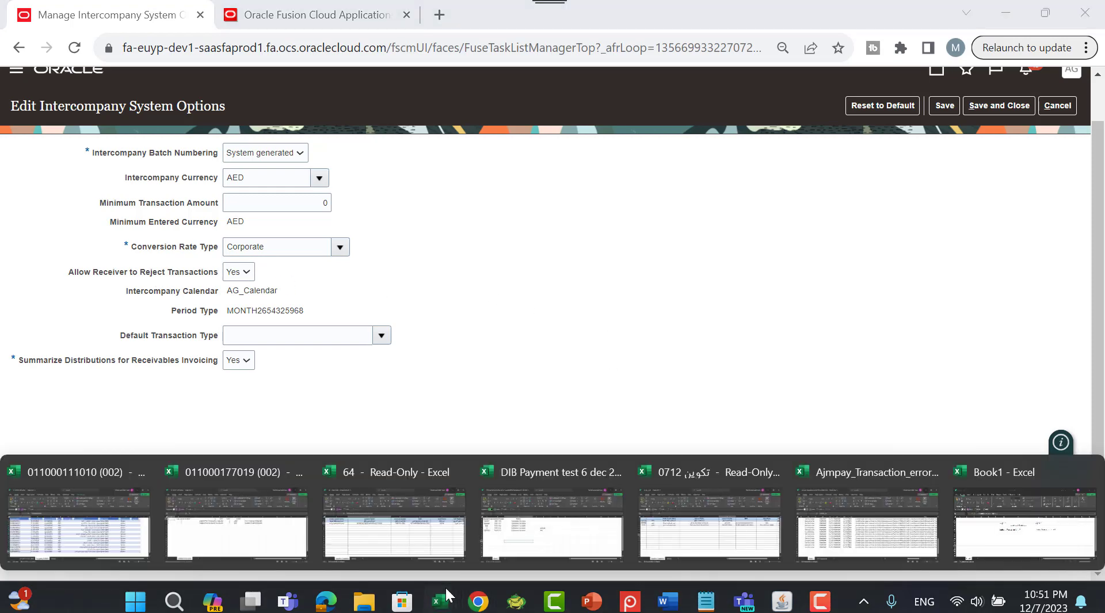
pyautogui.click(977, 538)
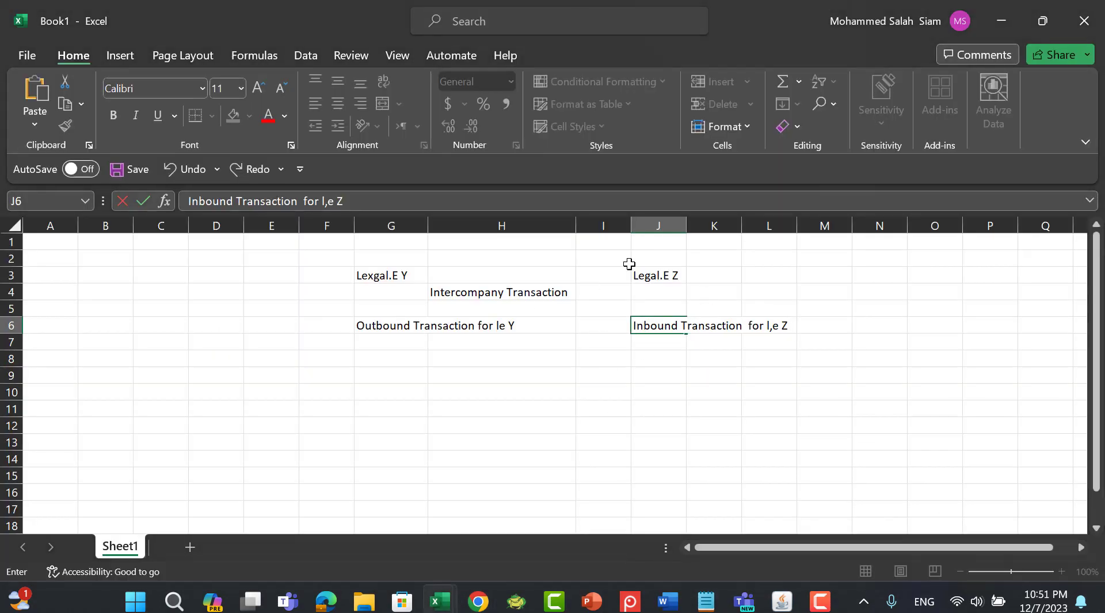
pyautogui.click(675, 278)
pyautogui.click(401, 256)
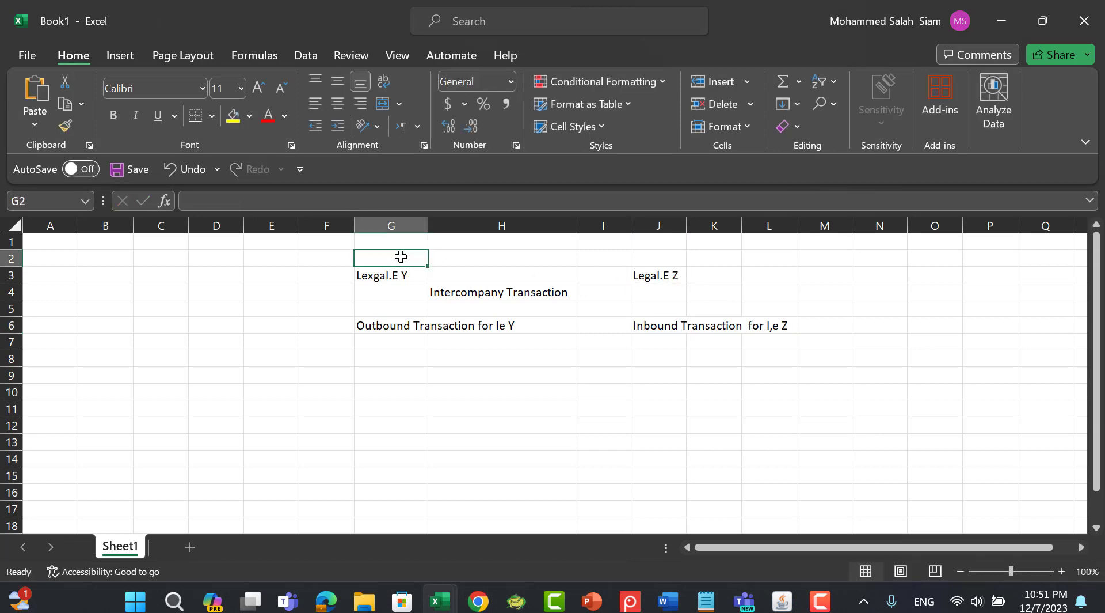
pyautogui.write('provid')
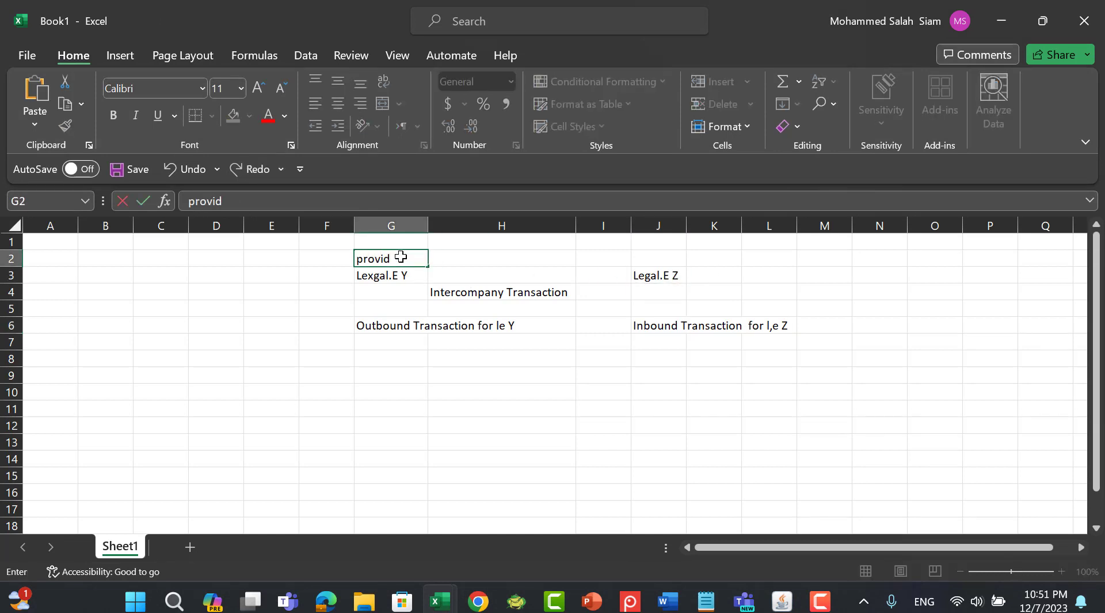
pyautogui.press('BackSpace')
pyautogui.press('BackSpace')
pyautogui.write('ider')
# Step: Enter "receiver" in cell J2 above legal entity Z
pyautogui.click(673, 254)
pyautogui.write('receiver')
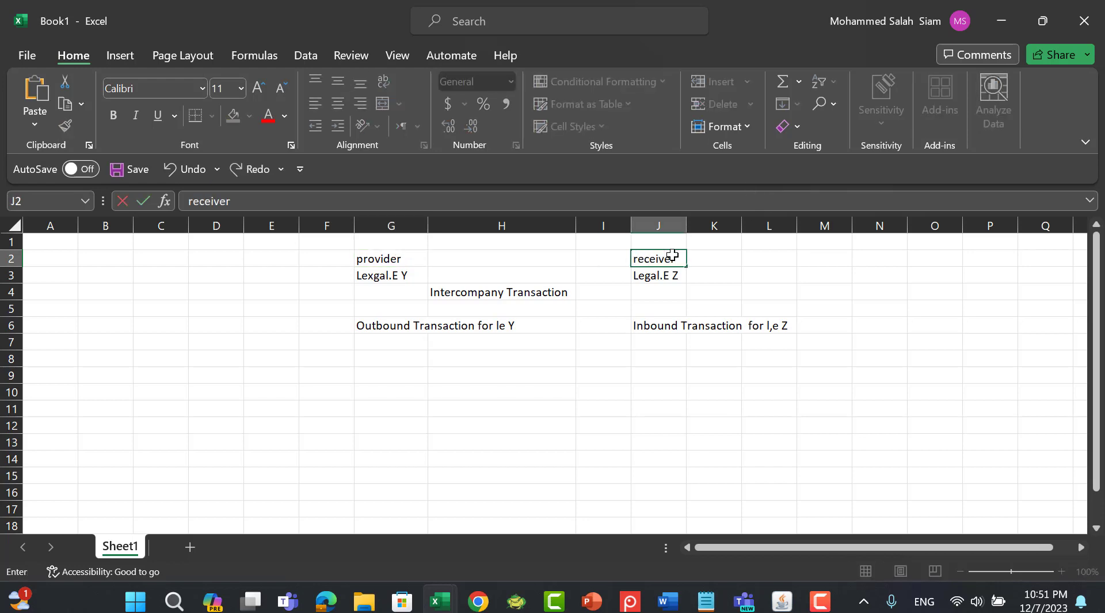
pyautogui.click(568, 274)
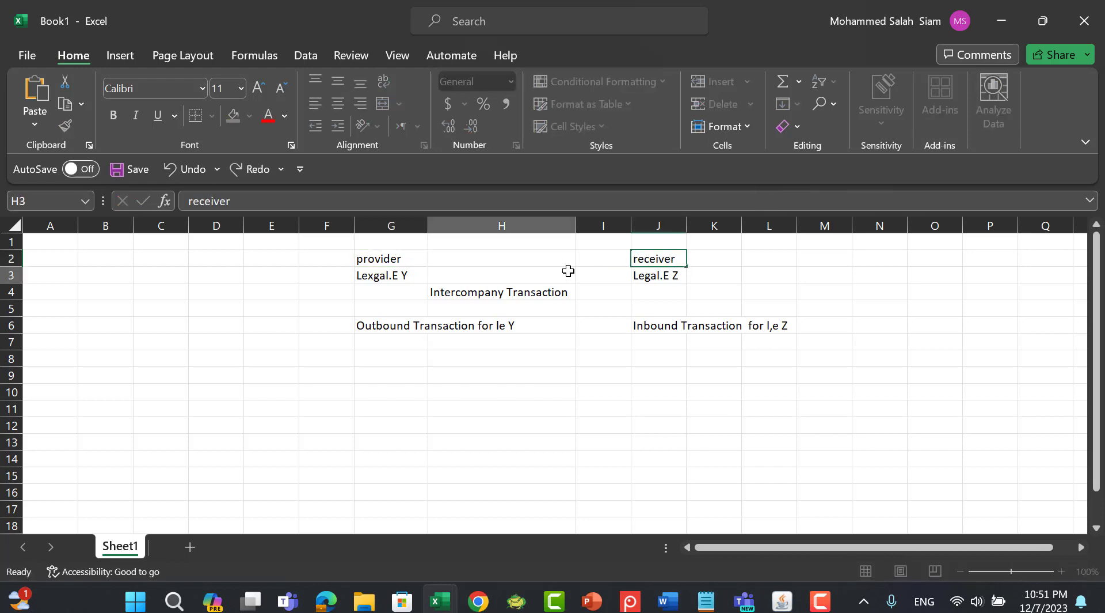
pyautogui.click(380, 291)
pyautogui.click(371, 276)
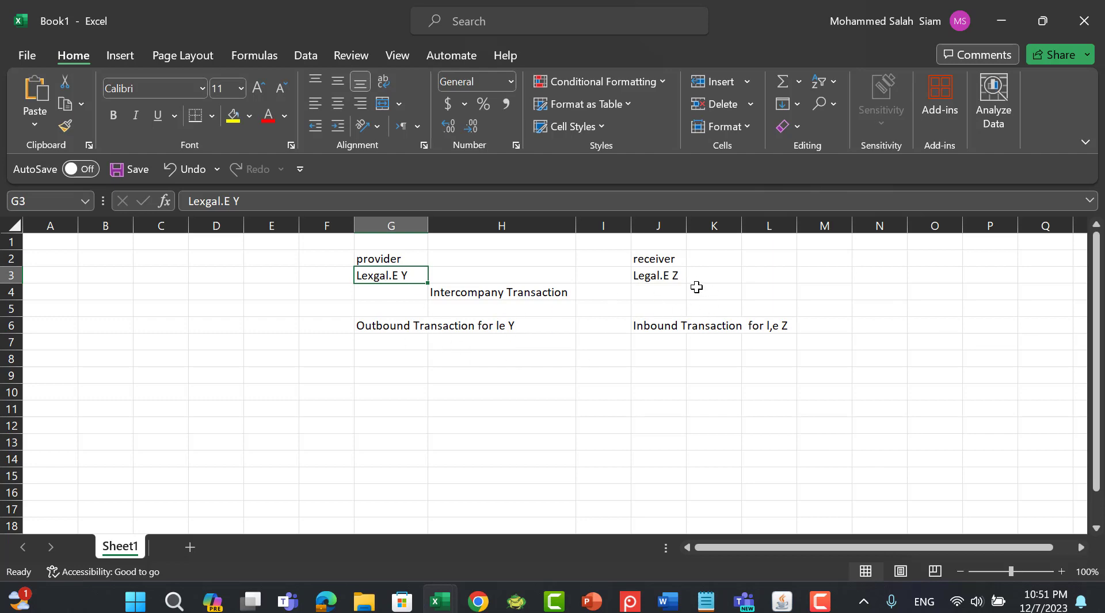
# Step: Switch back to the intercompany system options in the browser and review the choices for Allow Receiver to Reject Transactions without changing it
pyautogui.hotkey('alt', 'Tab')
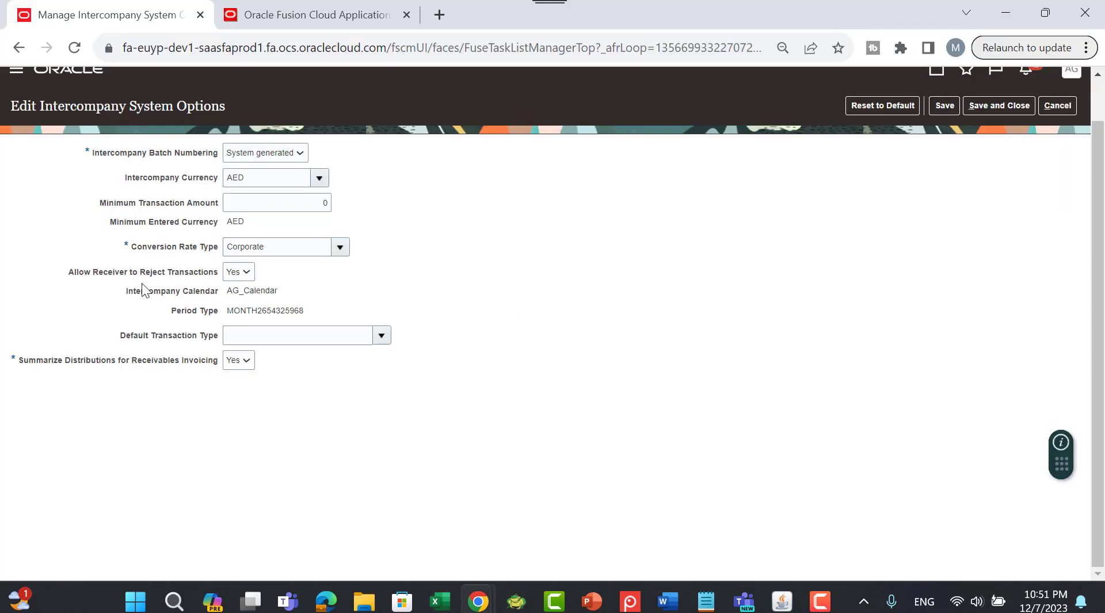
pyautogui.click(238, 274)
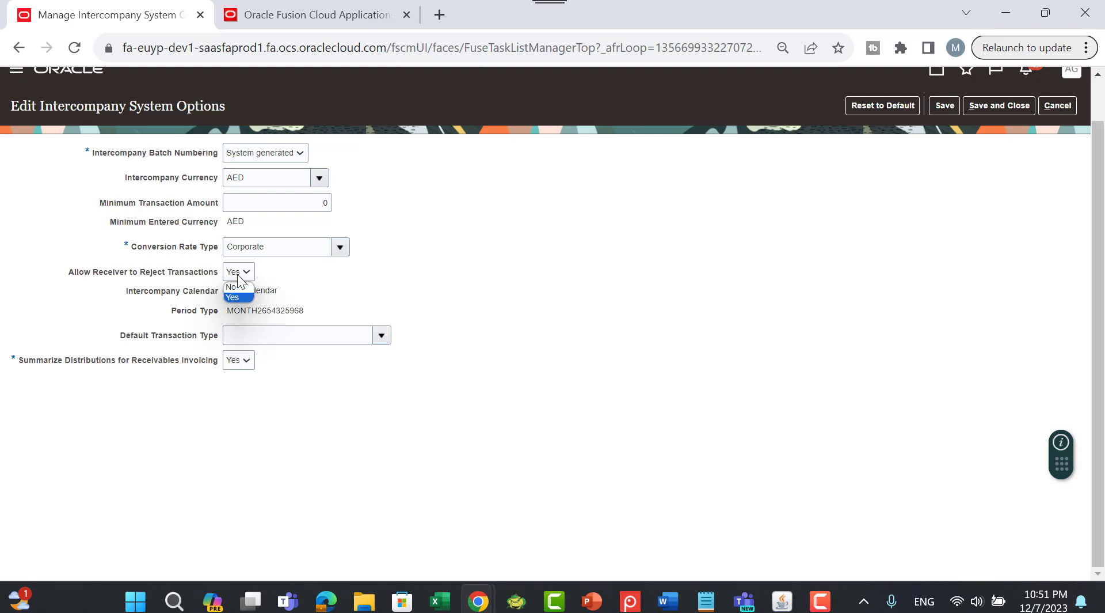
pyautogui.click(306, 270)
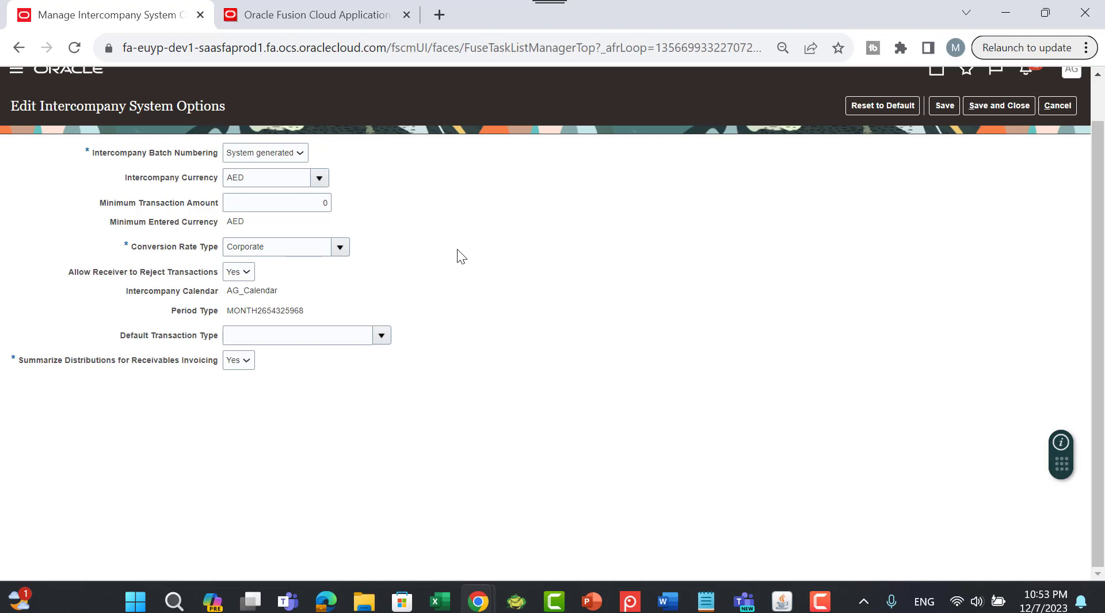
# Step: Open Setup and Maintenance from the Oracle home page in the second browser tab
pyautogui.click(371, 11)
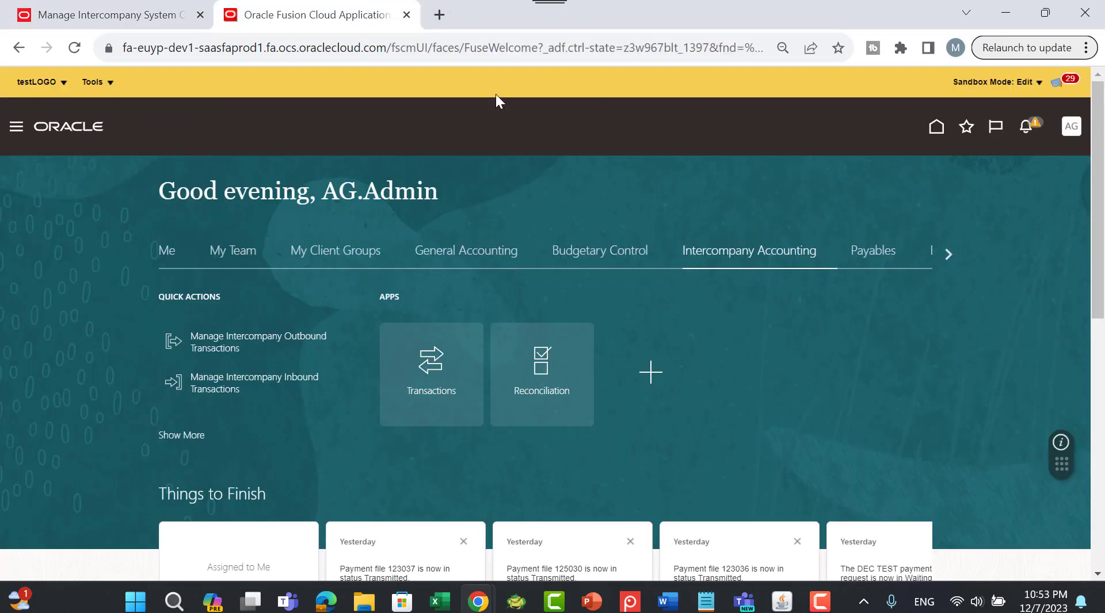
pyautogui.click(1070, 130)
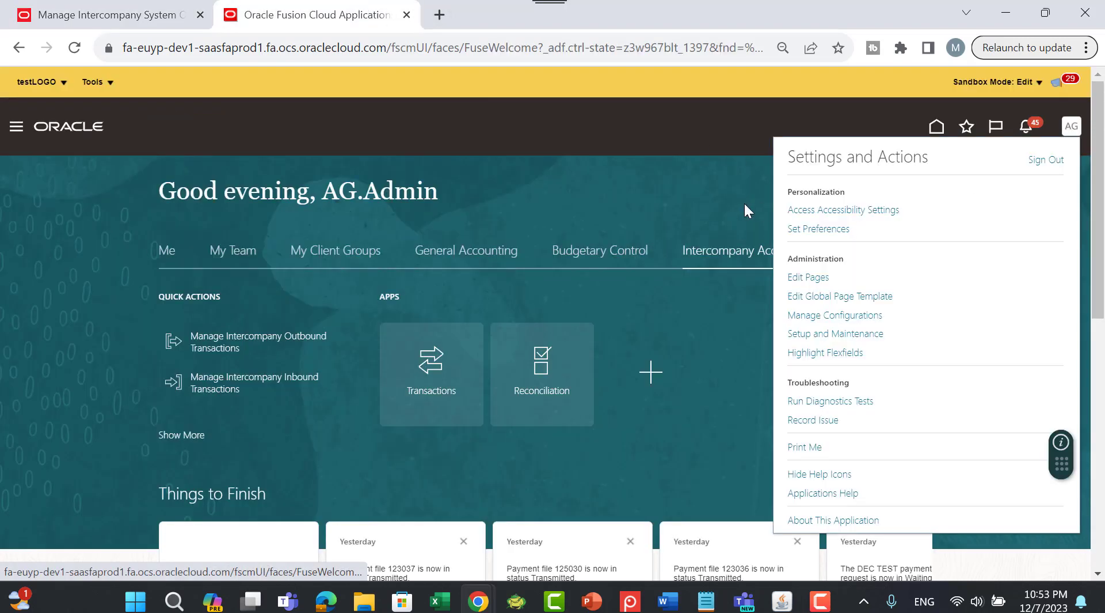
pyautogui.click(865, 334)
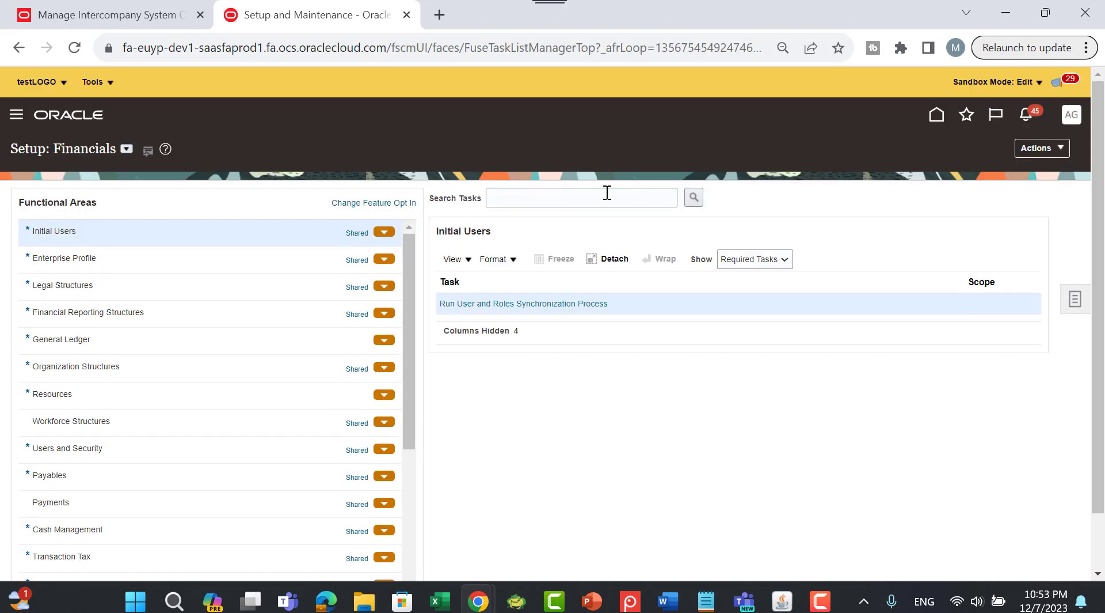
# Step: Search the Financials setup tasks for "manage%perio%", look through the resulting tasks, and close the results
pyautogui.click(586, 195)
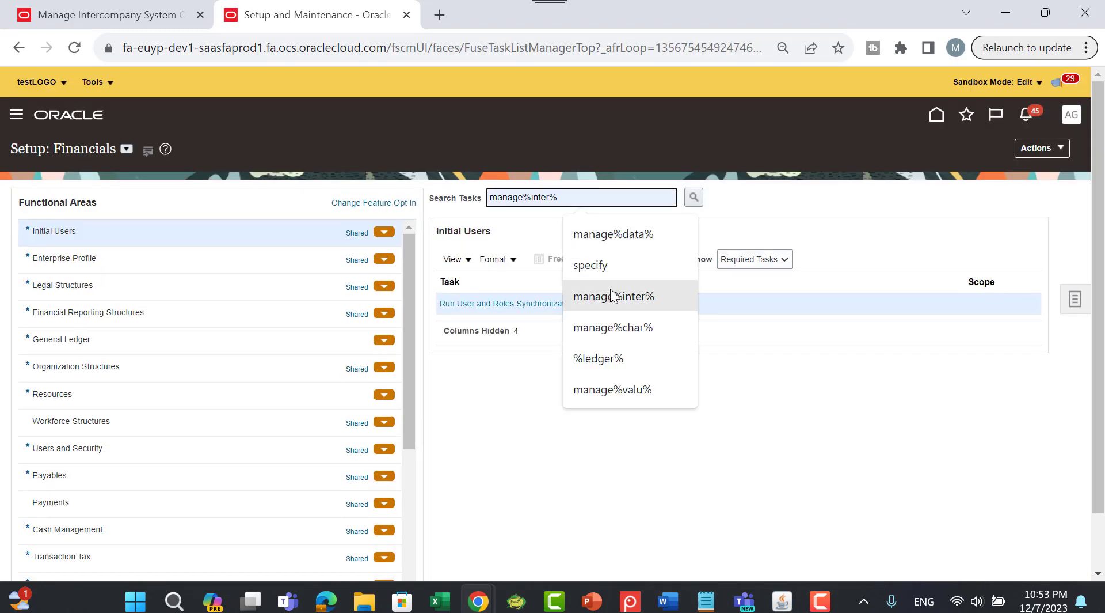
pyautogui.write('m')
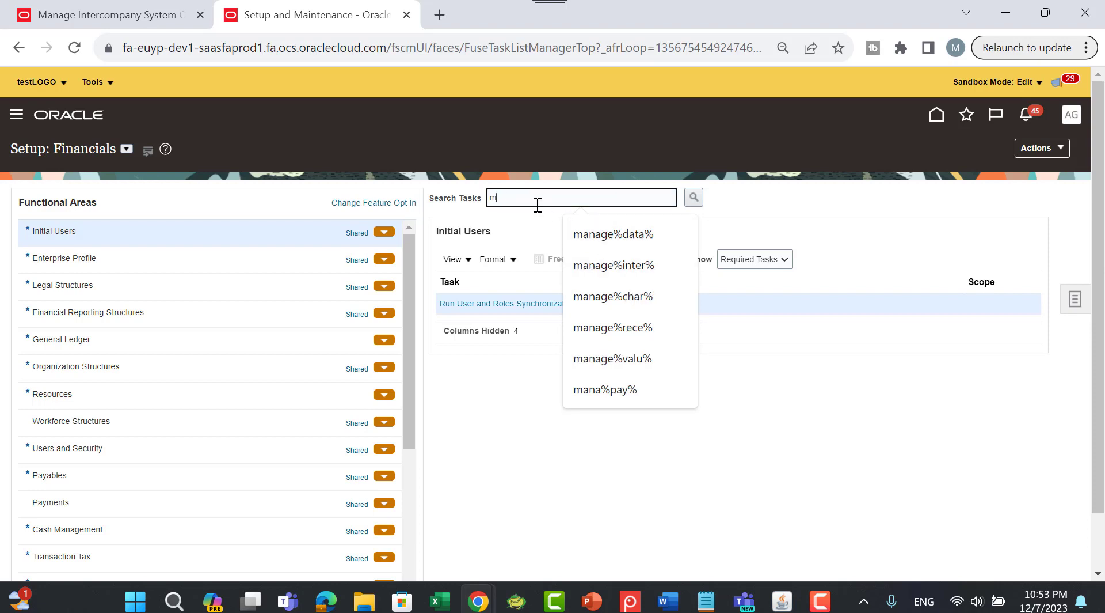
pyautogui.write('anage%perio%')
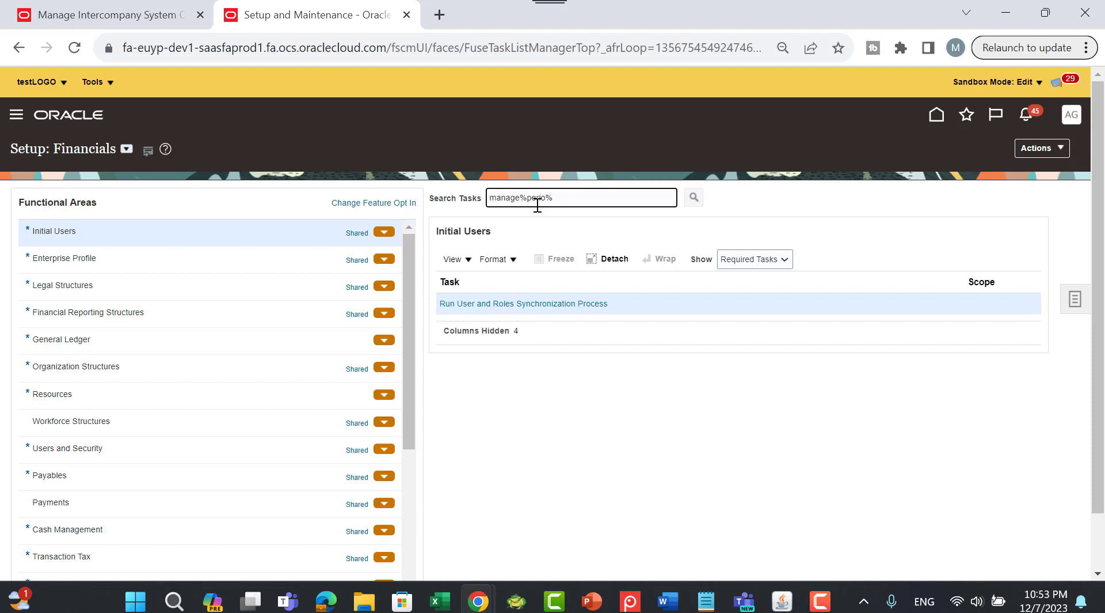
pyautogui.press('Return')
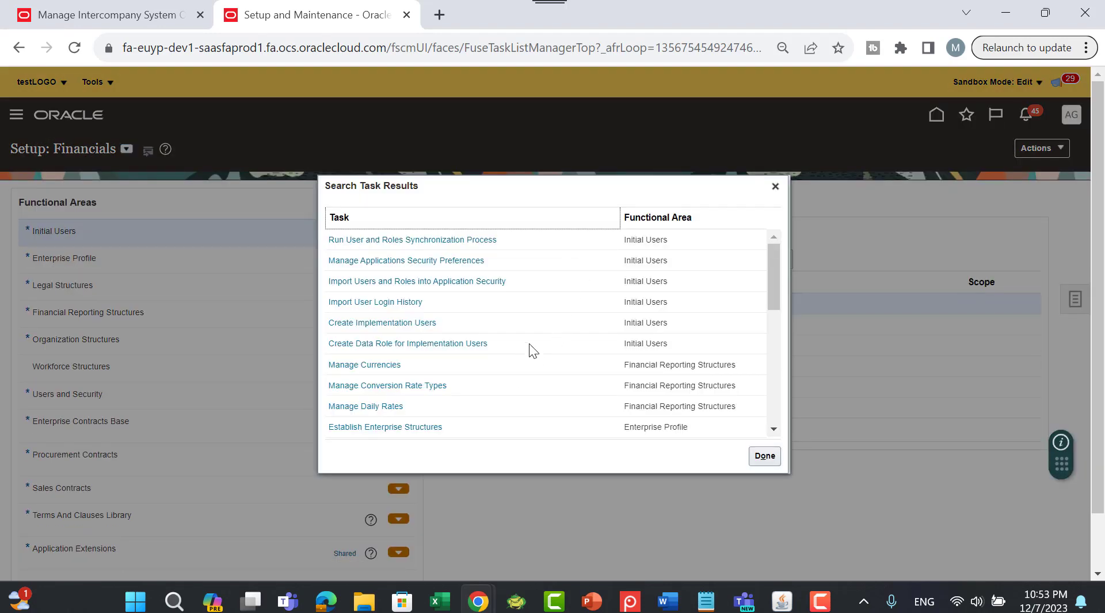
pyautogui.scroll(-2, 522, 327)
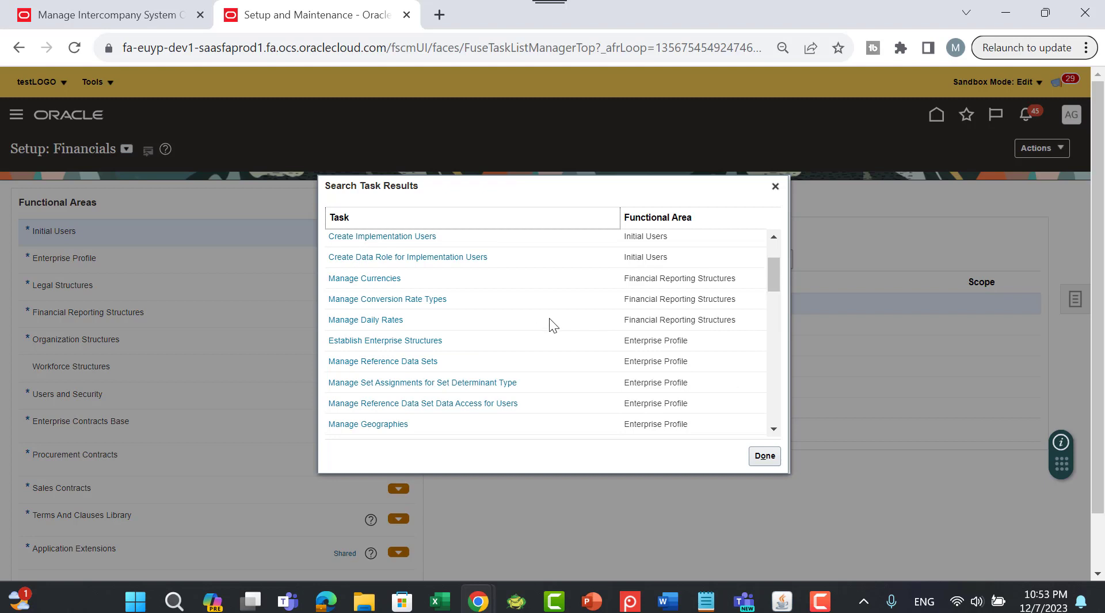
pyautogui.scroll(-2, 549, 318)
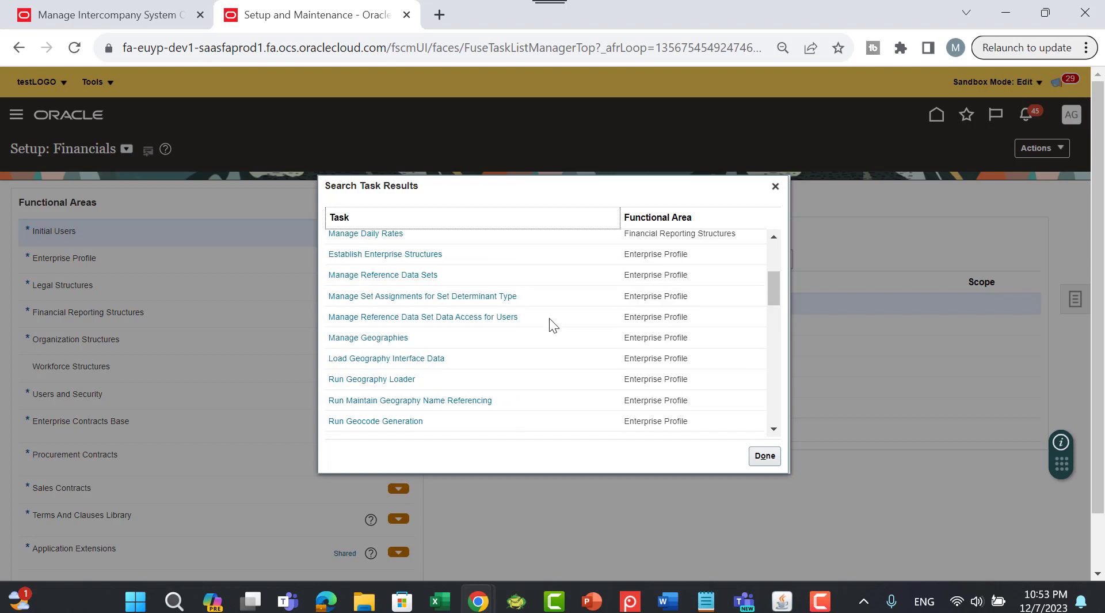
pyautogui.scroll(-2, 549, 325)
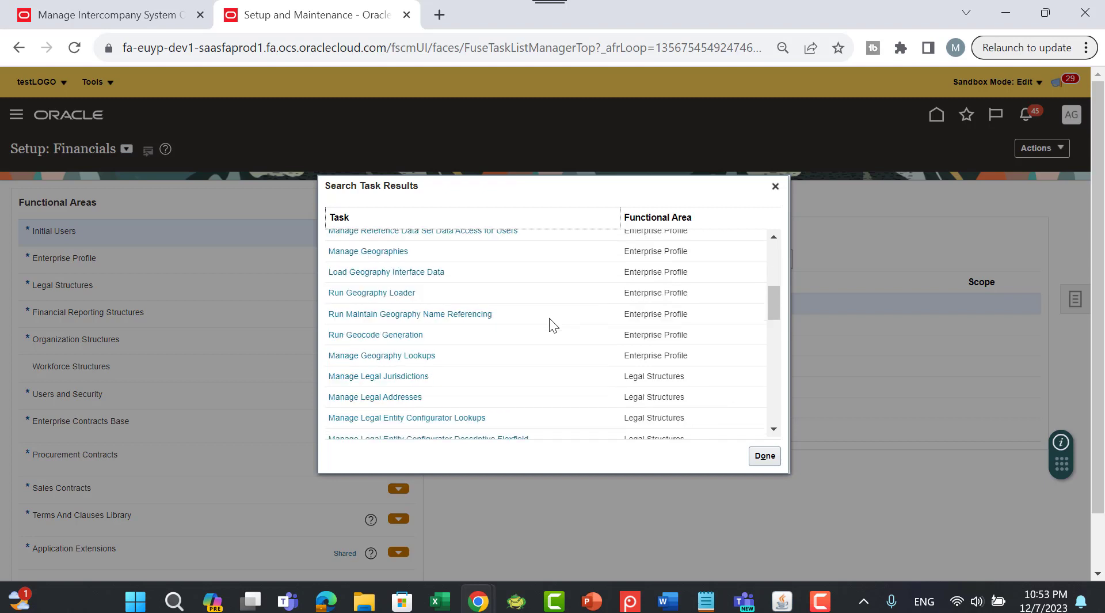
pyautogui.scroll(-2, 550, 326)
pyautogui.scroll(-4, 549, 318)
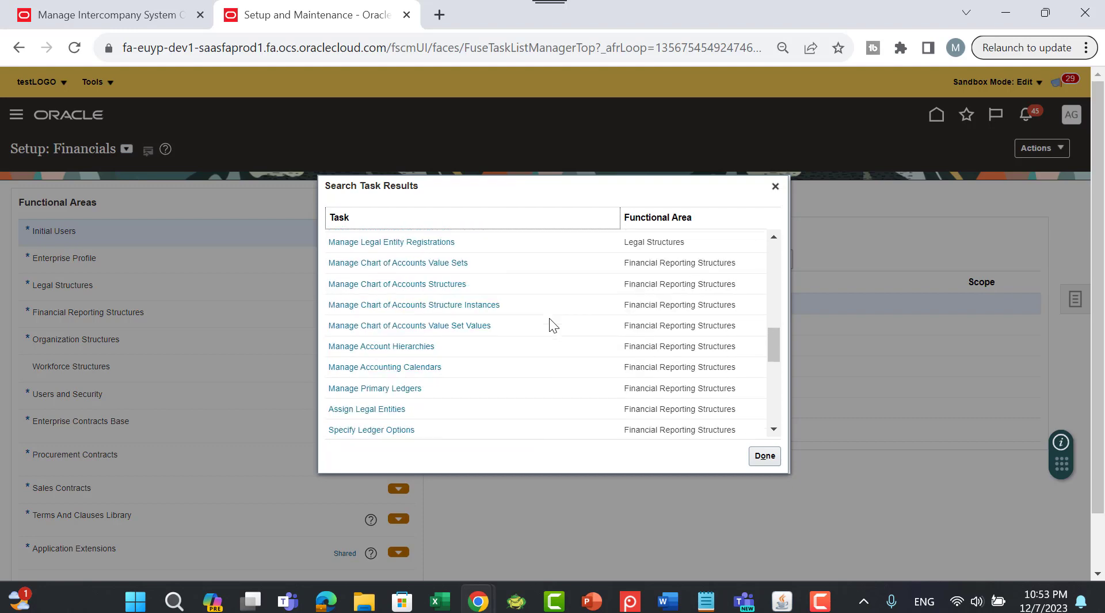
pyautogui.click(775, 187)
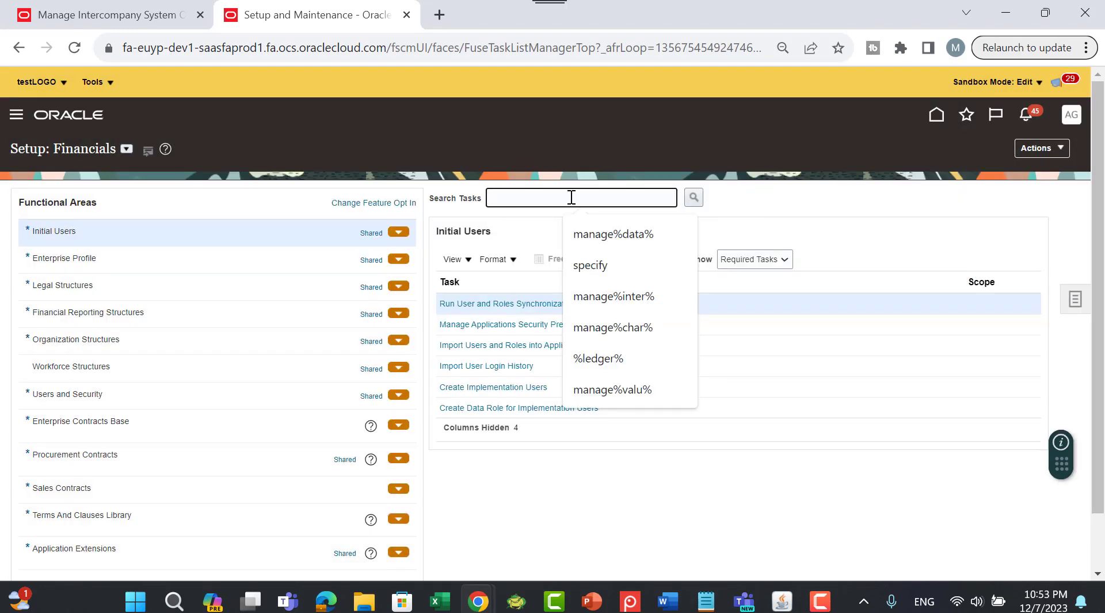
# Step: Search the Financials setup tasks for "manage%inter%perio%" and dismiss the results
pyautogui.write('manage%')
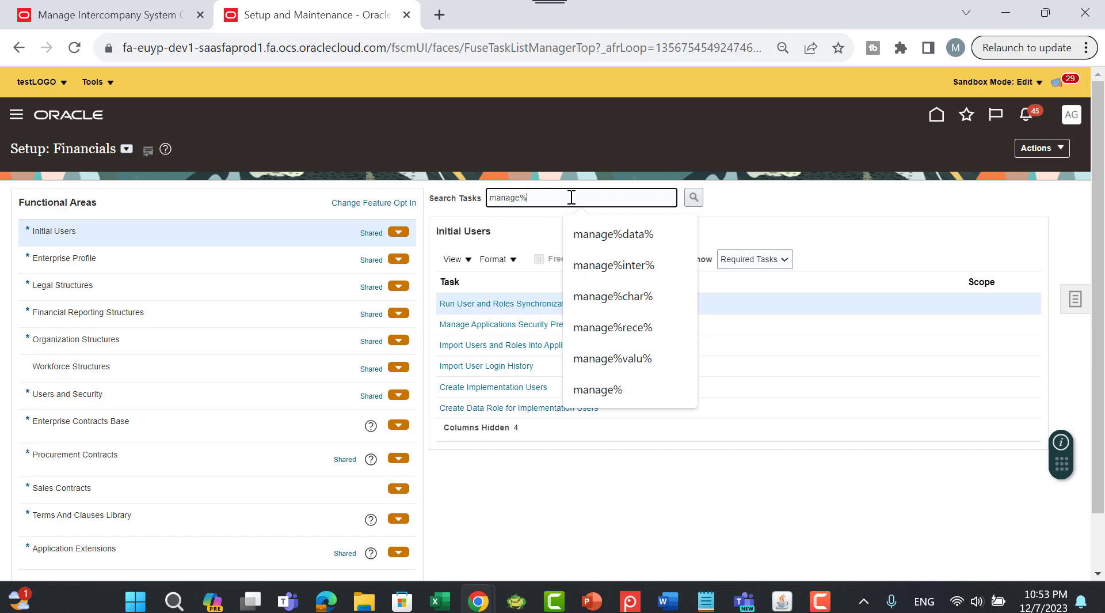
pyautogui.write('inter%peri')
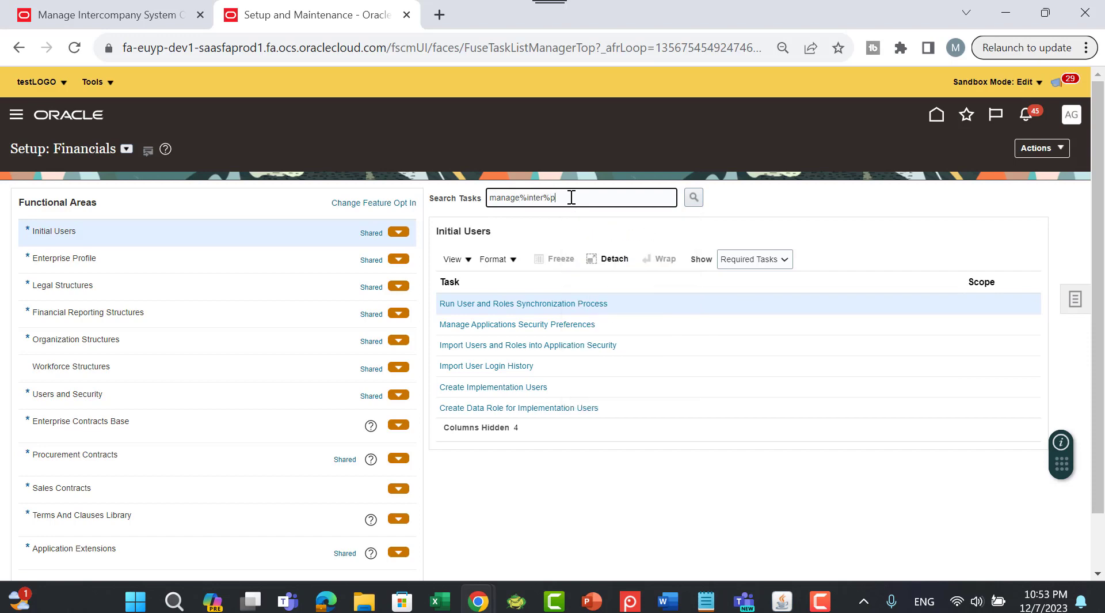
pyautogui.write('o%')
pyautogui.press('Return')
pyautogui.click(764, 344)
# Step: Remove "inter" from the task search term, search for "manage%%perio%", and dismiss the results
pyautogui.doubleClick(561, 201)
pyautogui.doubleClick(535, 198)
pyautogui.press('BackSpace')
pyautogui.click(695, 201)
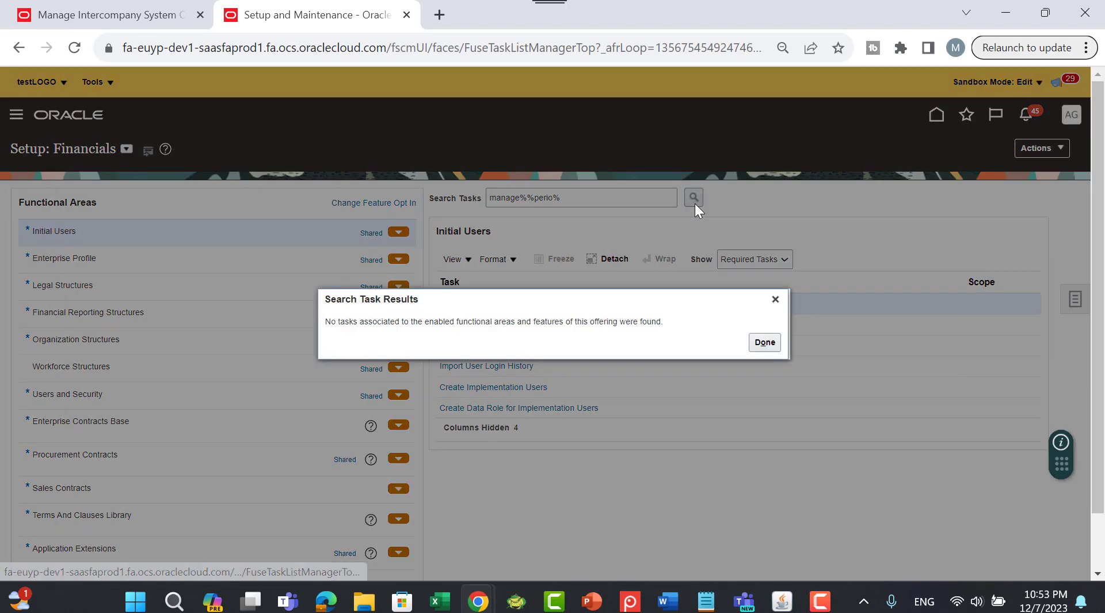
pyautogui.click(764, 344)
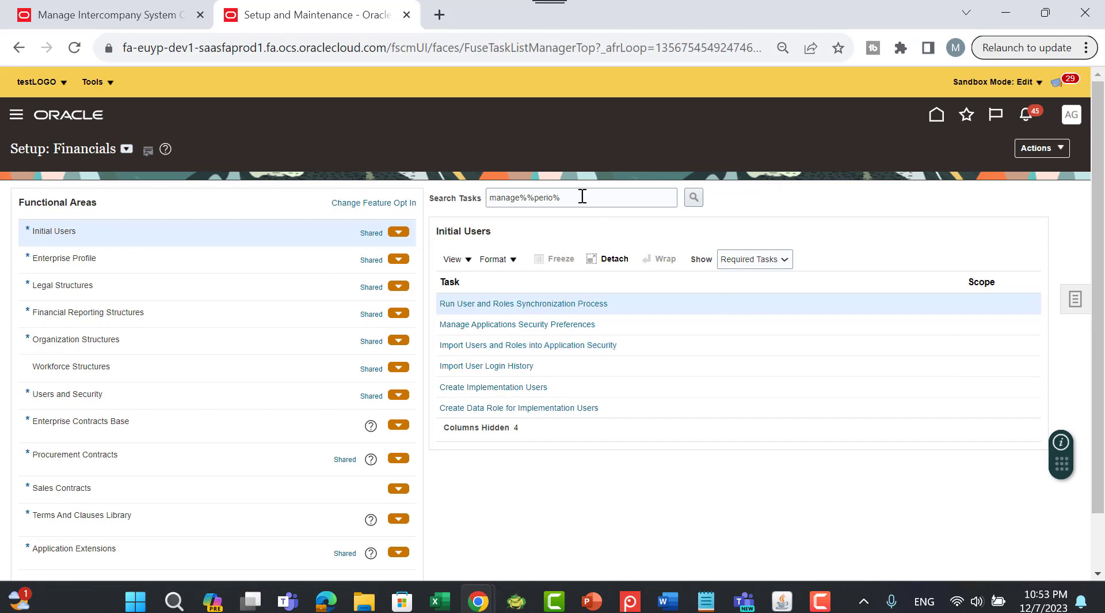
# Step: Shorten the task search term to "manage%%per%", run the search, and close the results
pyautogui.click(555, 197)
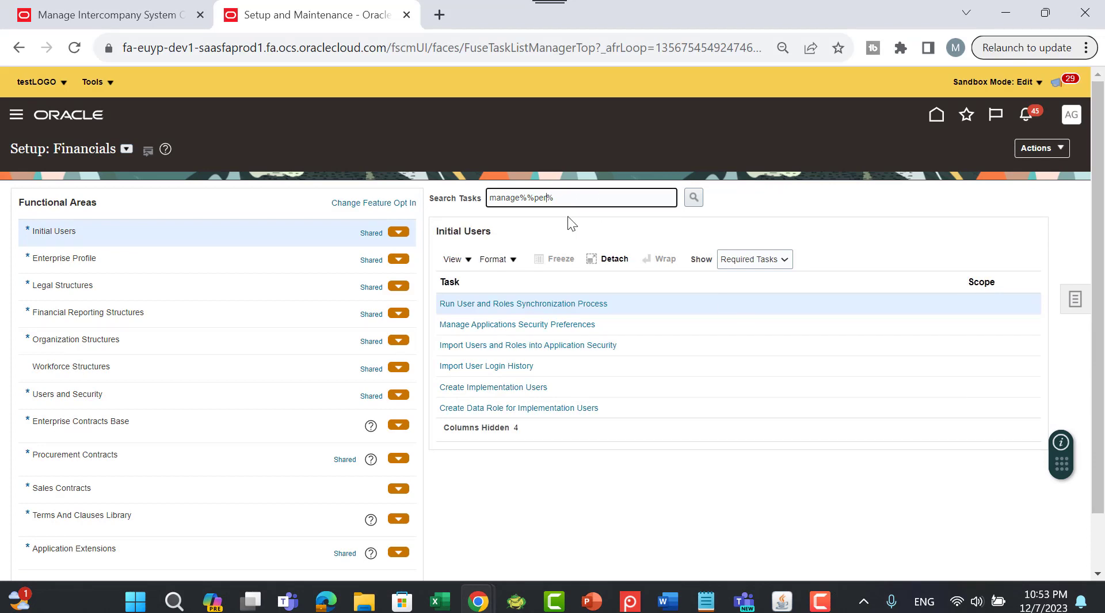
pyautogui.click(693, 198)
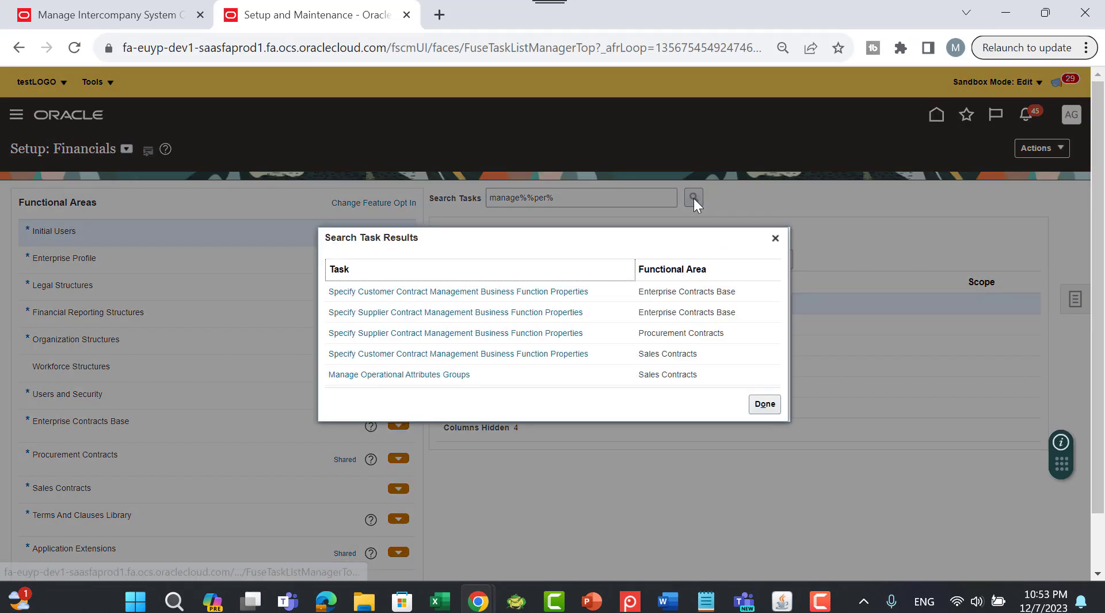
pyautogui.click(779, 237)
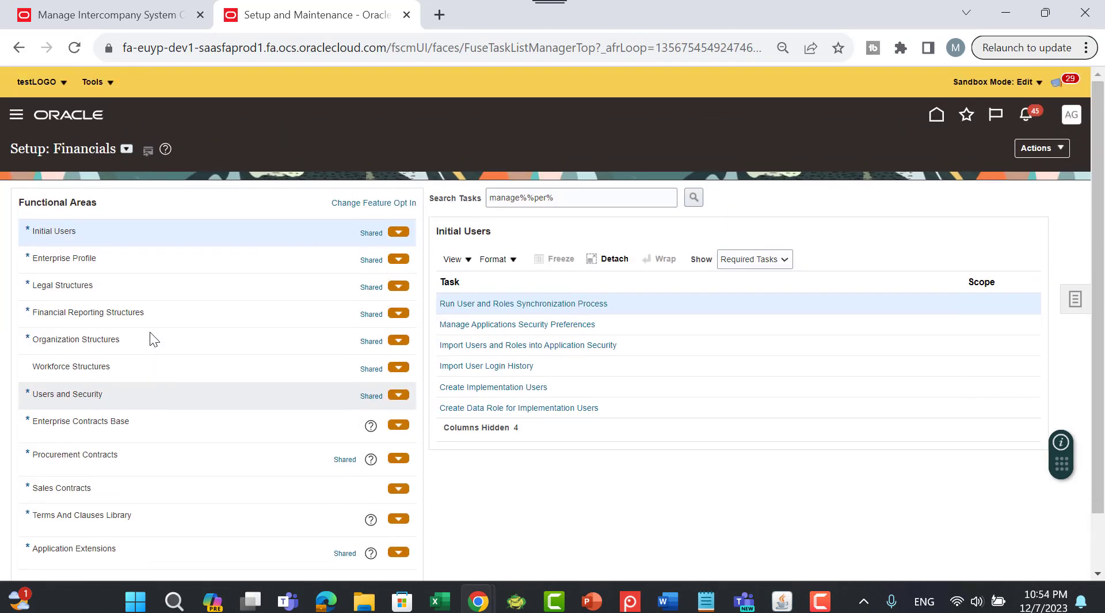
pyautogui.click(127, 149)
pyautogui.click(142, 183)
pyautogui.scroll(-2, 149, 277)
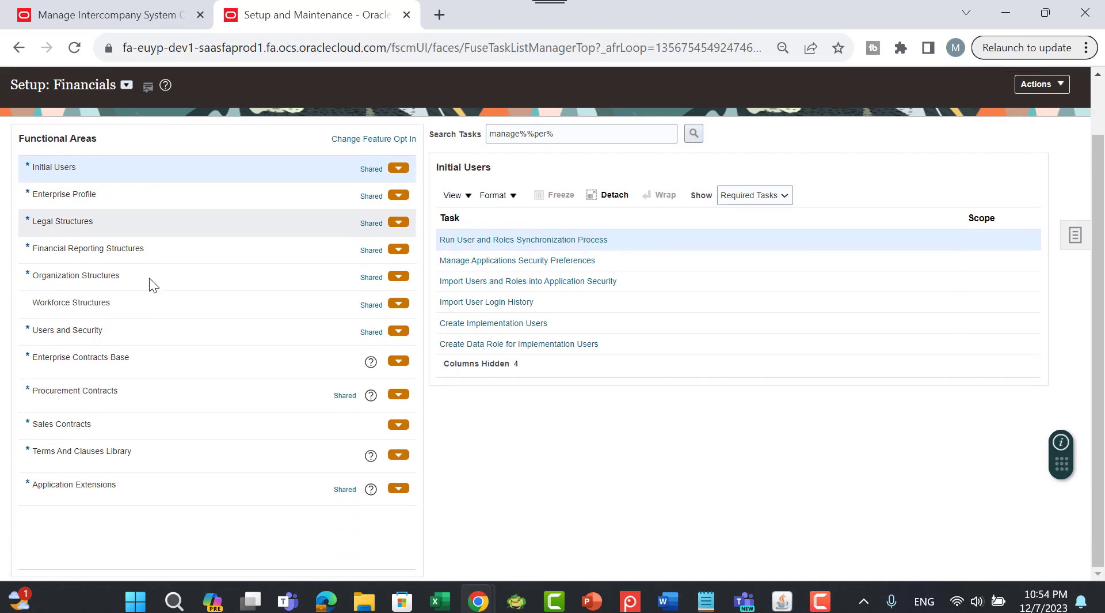
pyautogui.scroll(2, 150, 278)
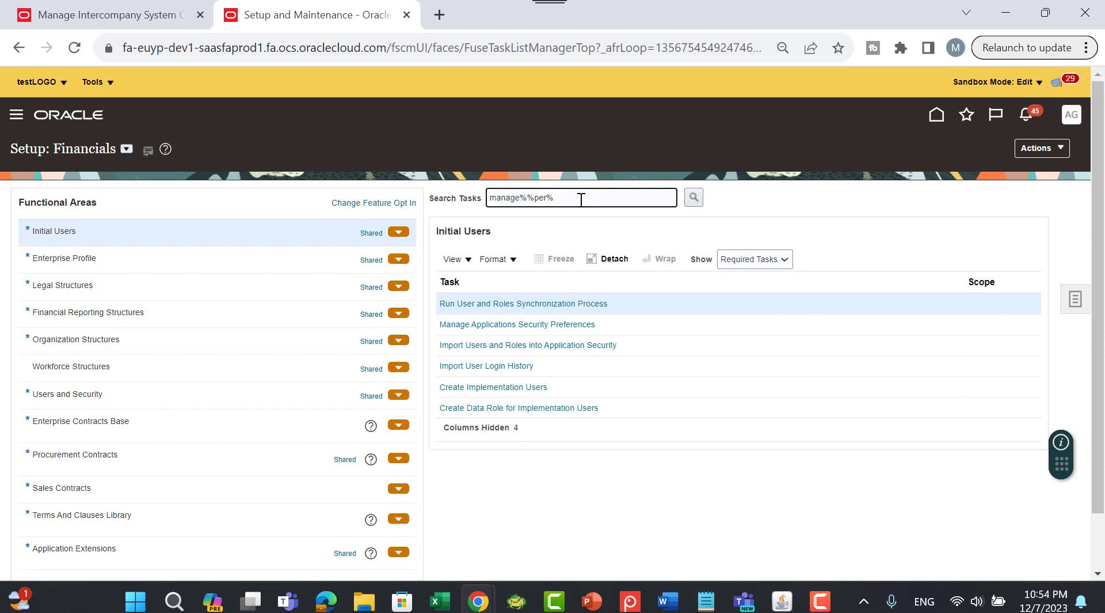
# Step: Search across all setup tasks for "manage%interco%" and open the Manage Intercompany Period Status task
pyautogui.click(1078, 301)
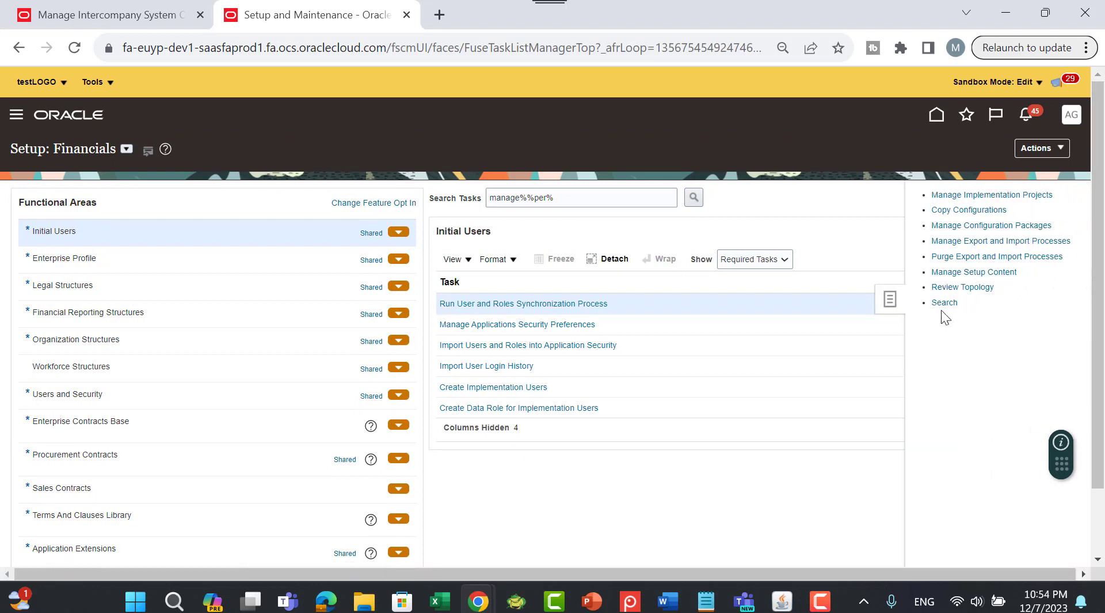
pyautogui.click(939, 303)
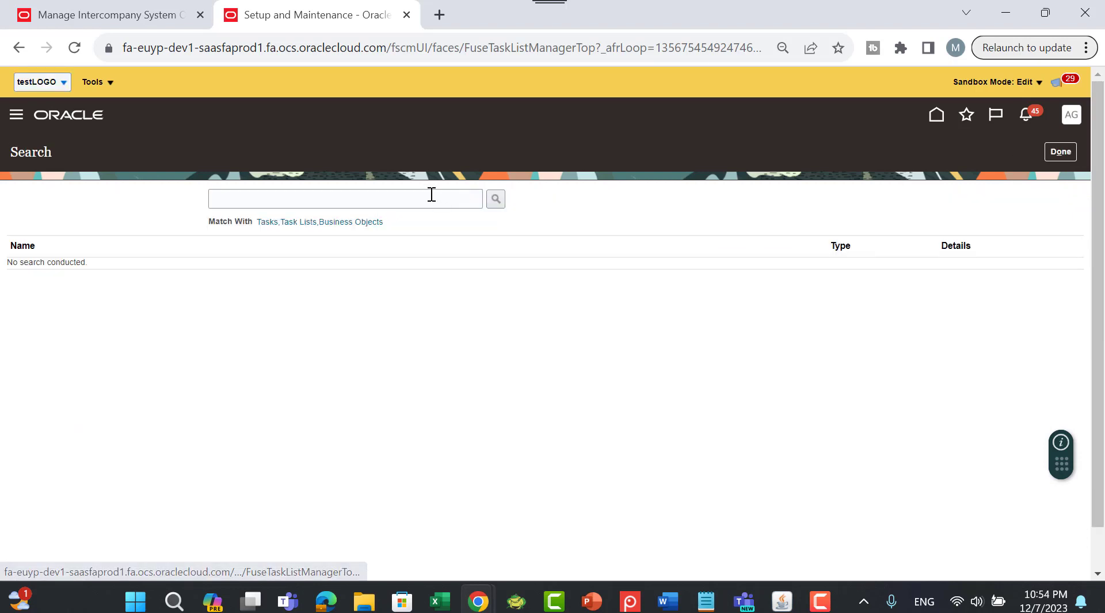
pyautogui.click(364, 200)
pyautogui.write('manag')
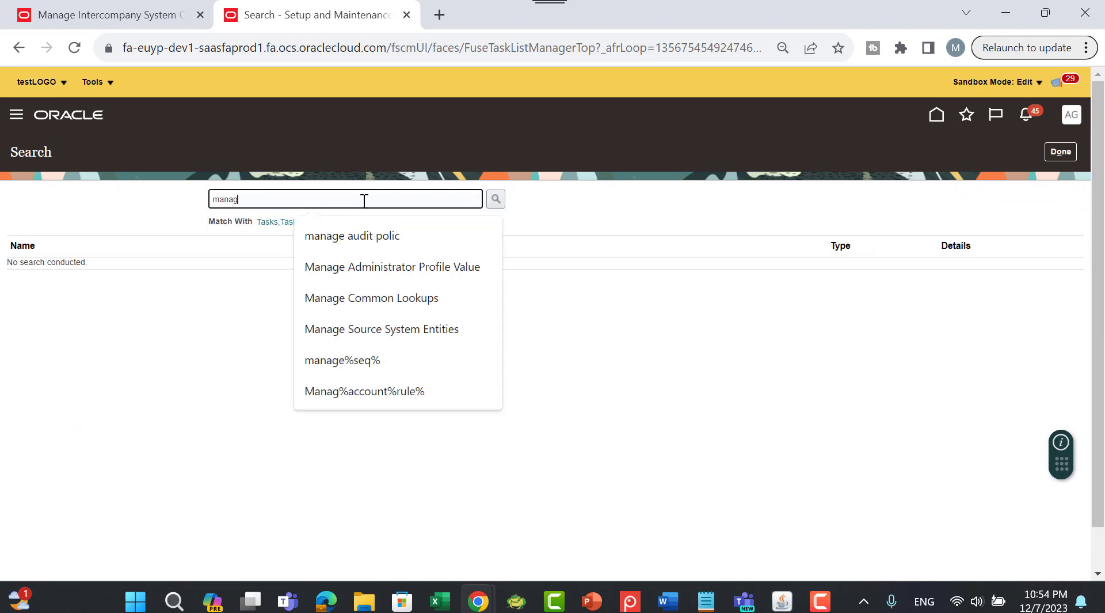
pyautogui.write('e%interco%')
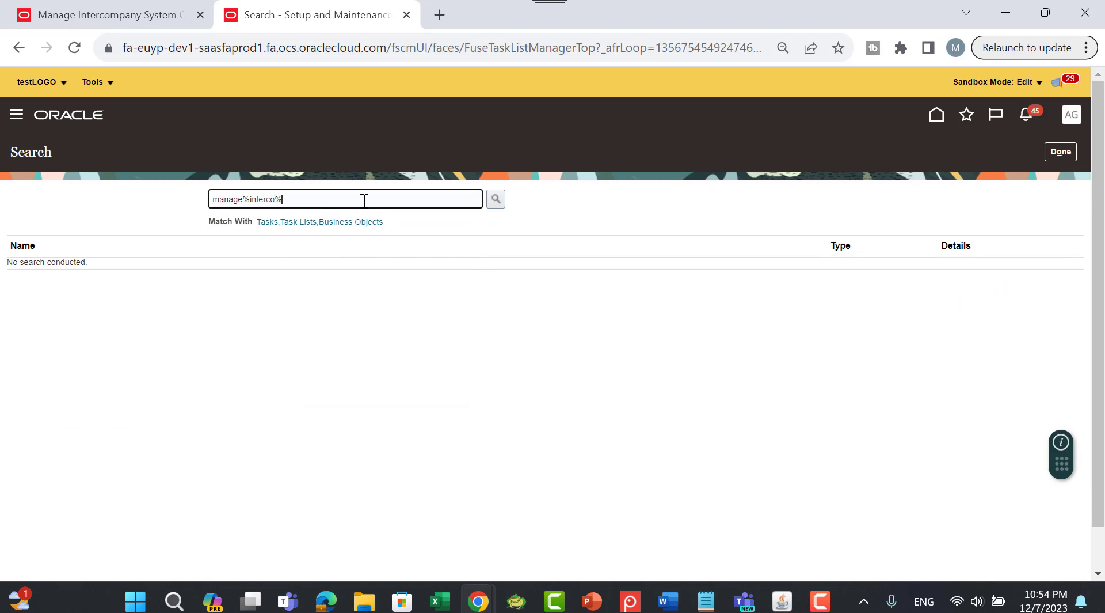
pyautogui.press('Return')
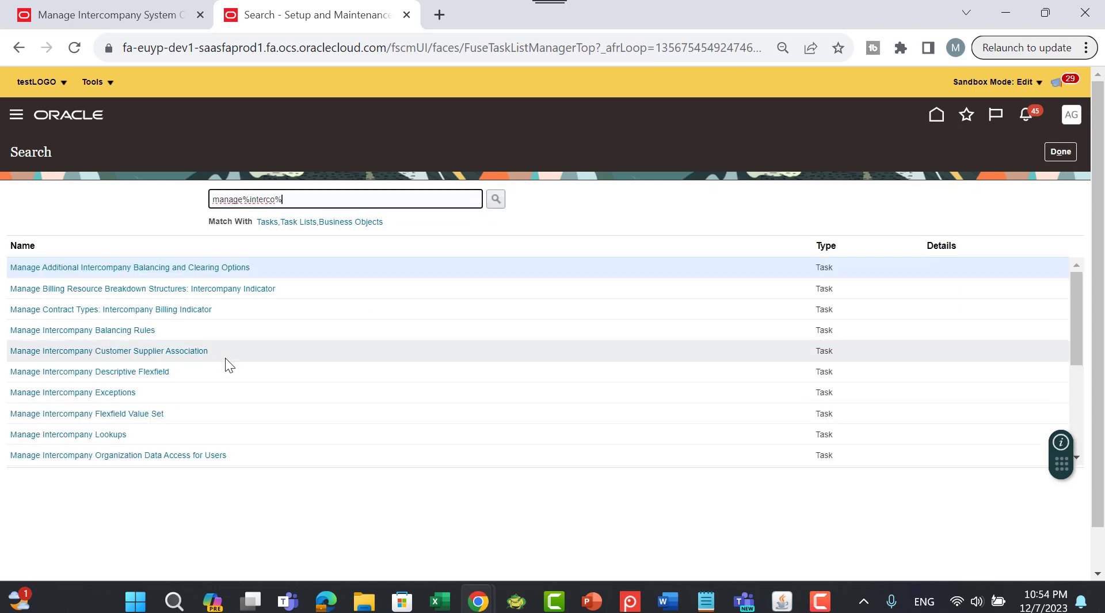
pyautogui.scroll(-3, 226, 360)
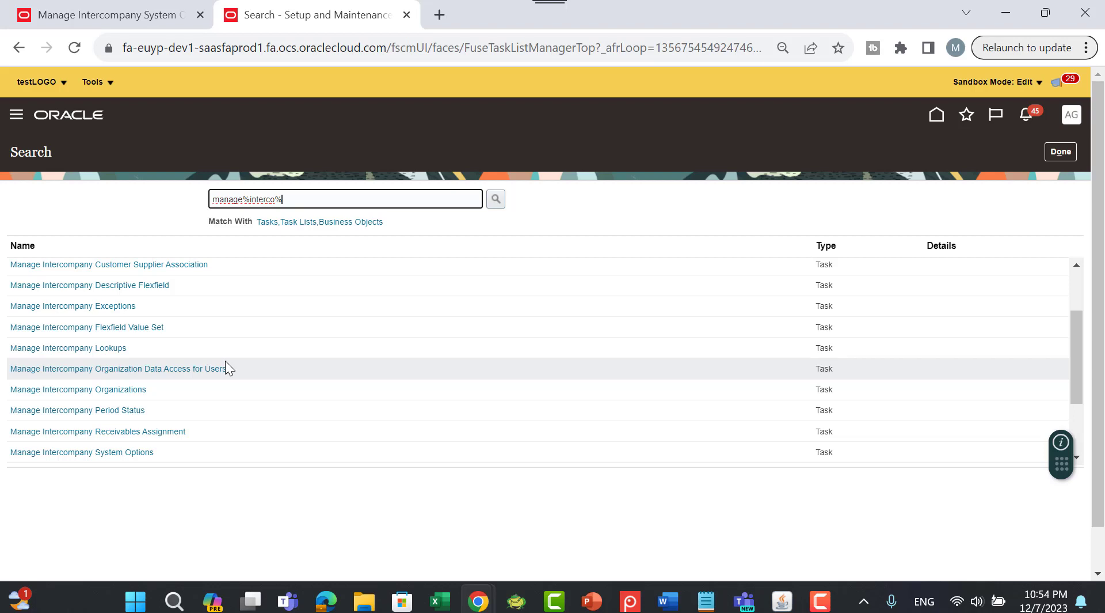
pyautogui.scroll(-3, 225, 361)
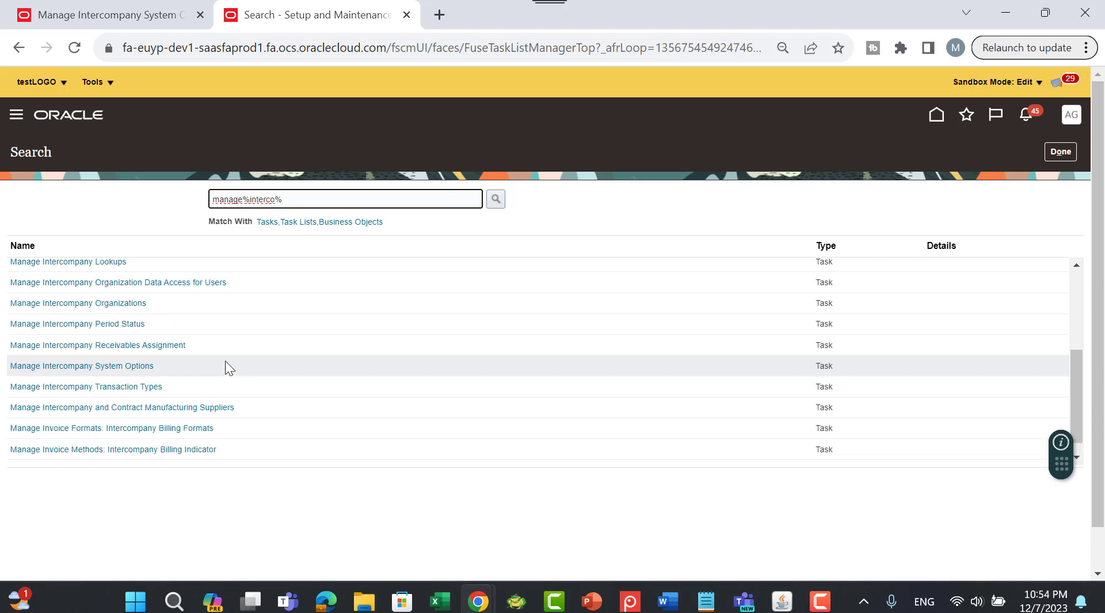
pyautogui.click(94, 326)
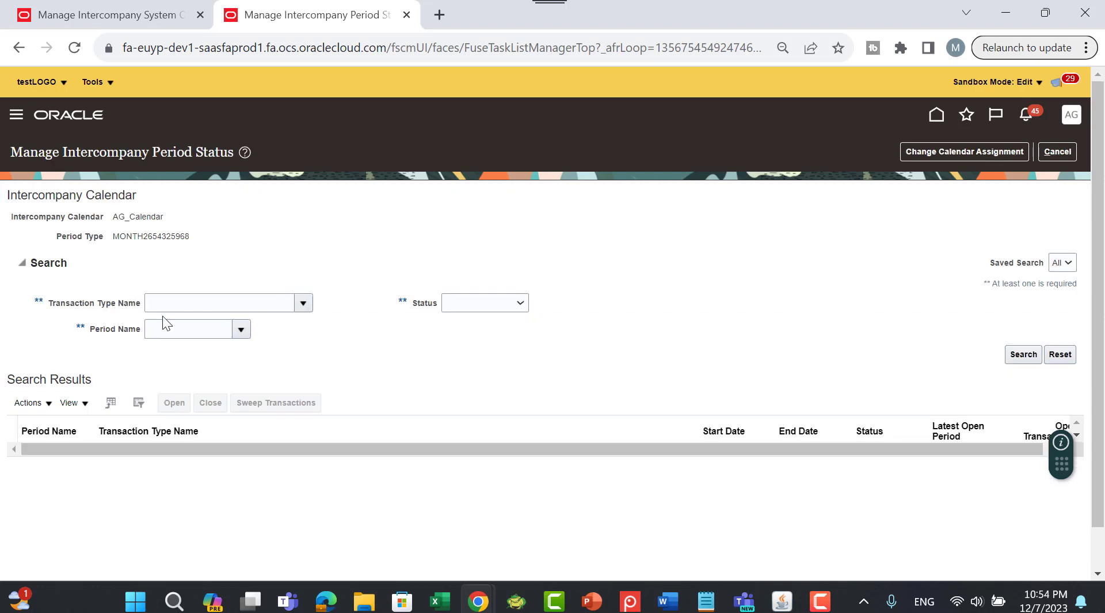
# Step: Search the intercompany period statuses for the transaction type Close Default Intercompny
pyautogui.click(304, 304)
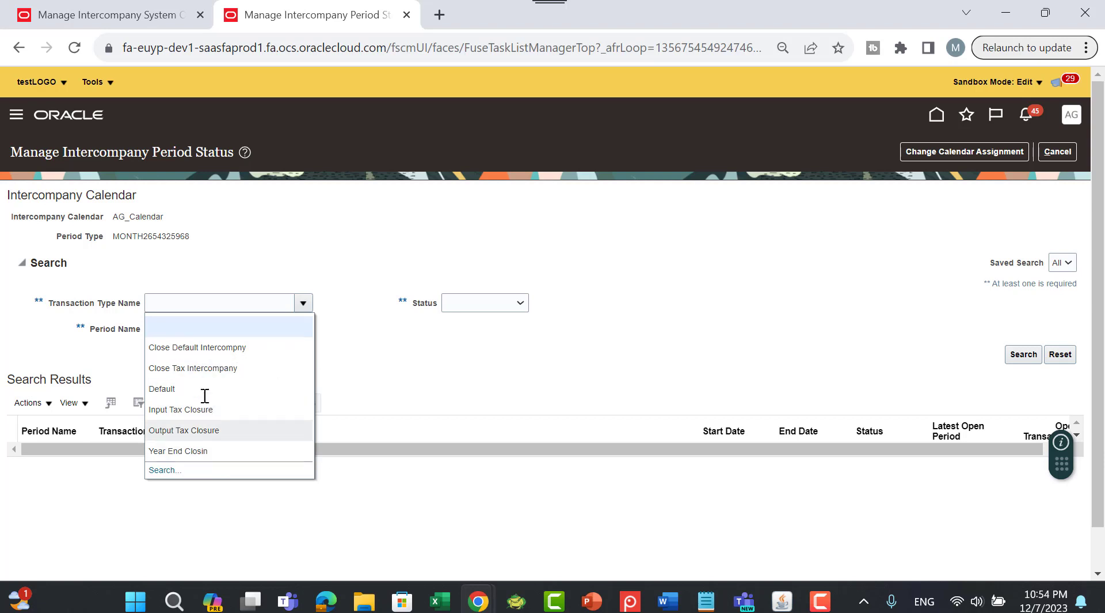
pyautogui.click(207, 346)
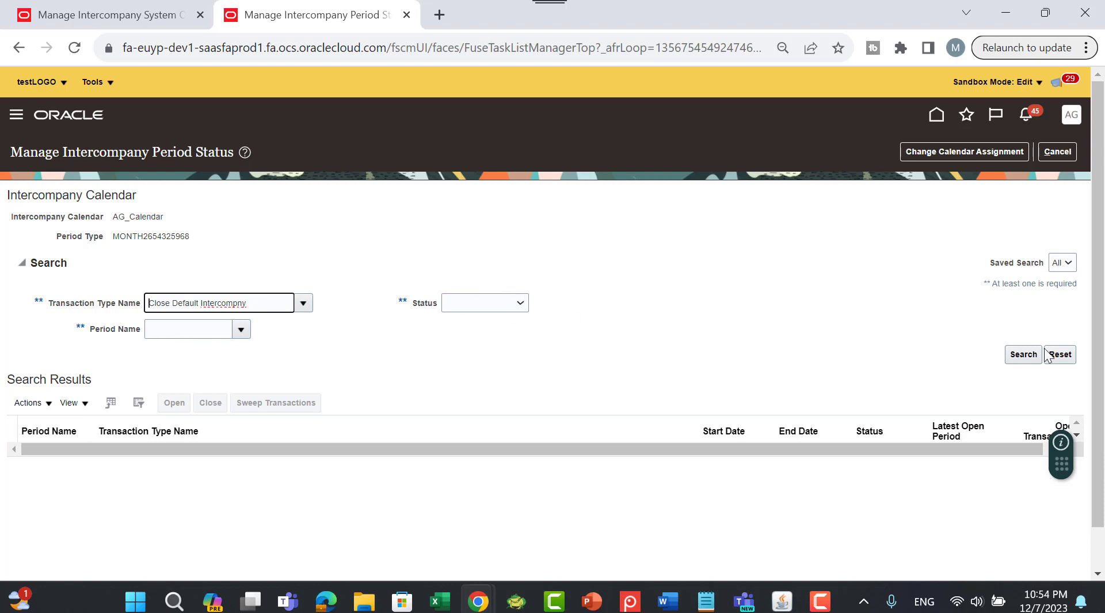
pyautogui.click(1022, 355)
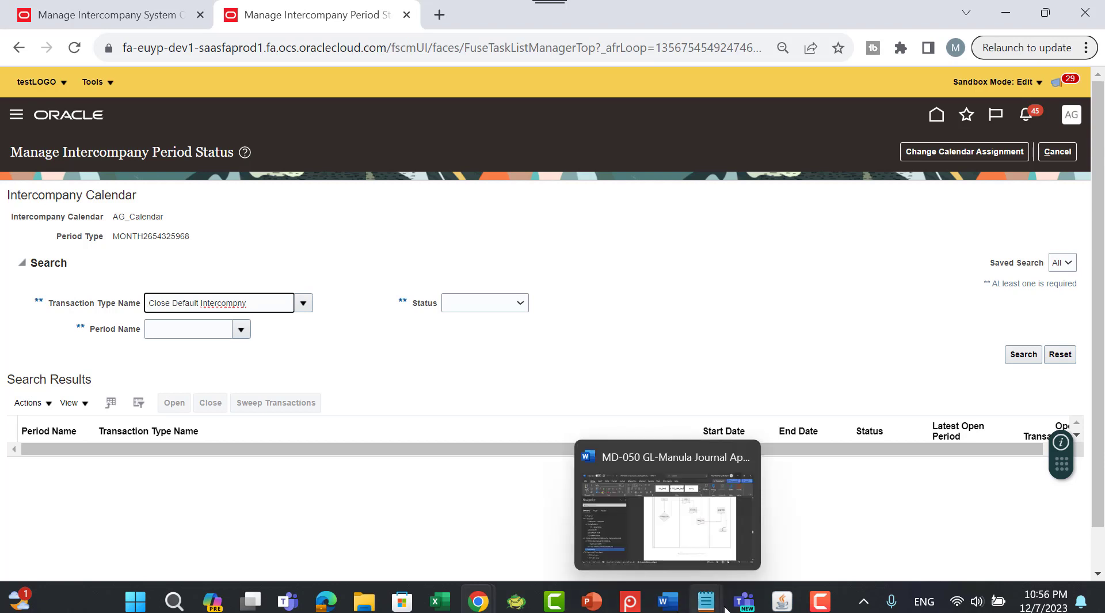
# Step: In the Book1 Excel workbook, fill the Outbound and Inbound Transaction cells yellow and auto-fit columns G and J
pyautogui.moveTo(443, 602)
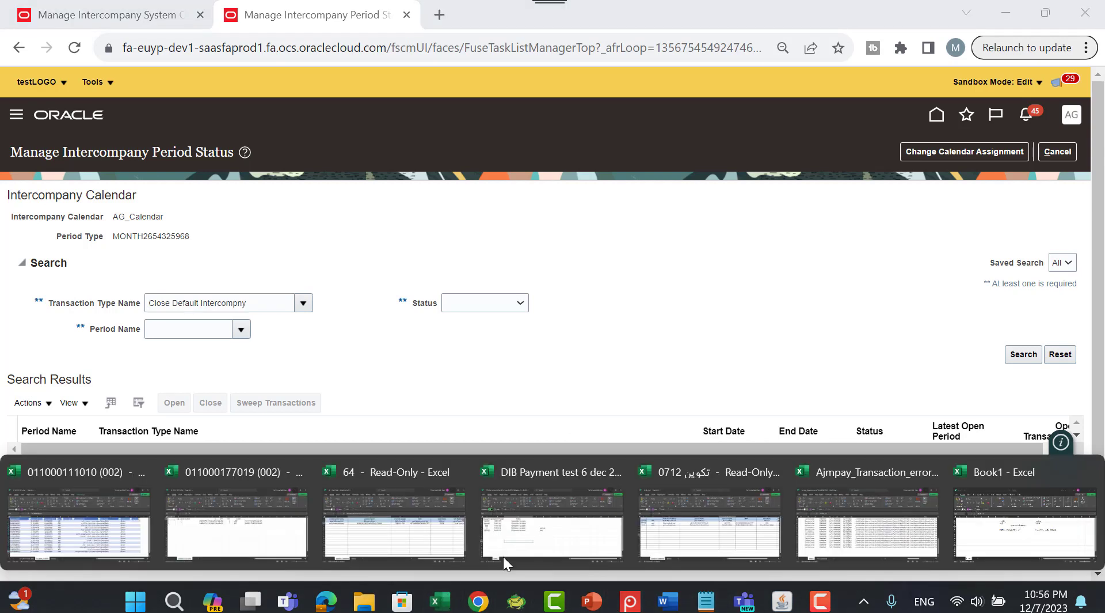
pyautogui.click(996, 513)
pyautogui.click(377, 327)
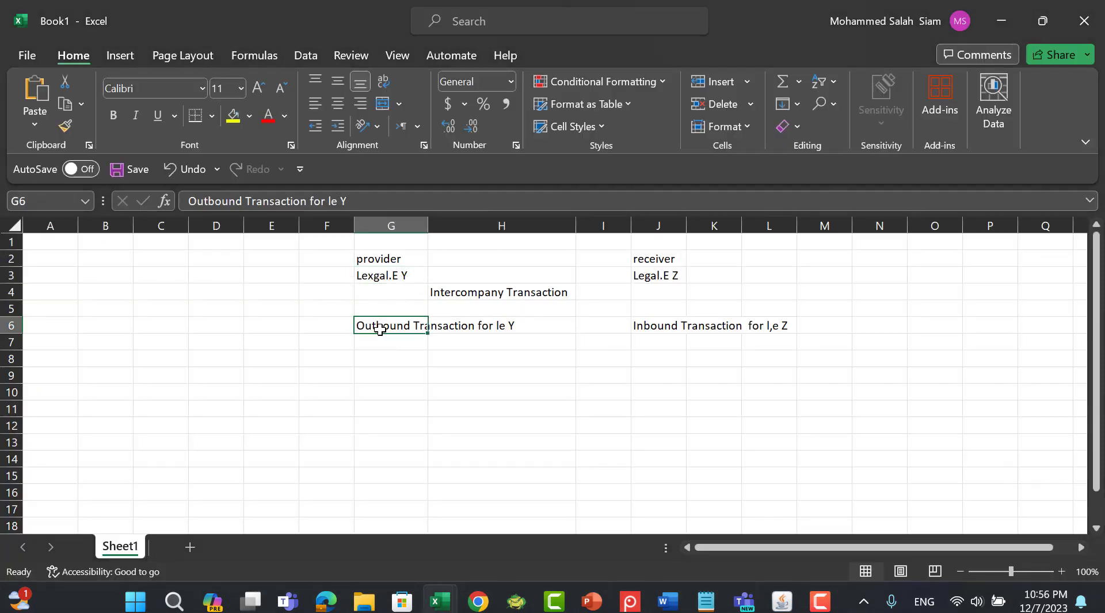
pyautogui.click(237, 119)
pyautogui.click(667, 327)
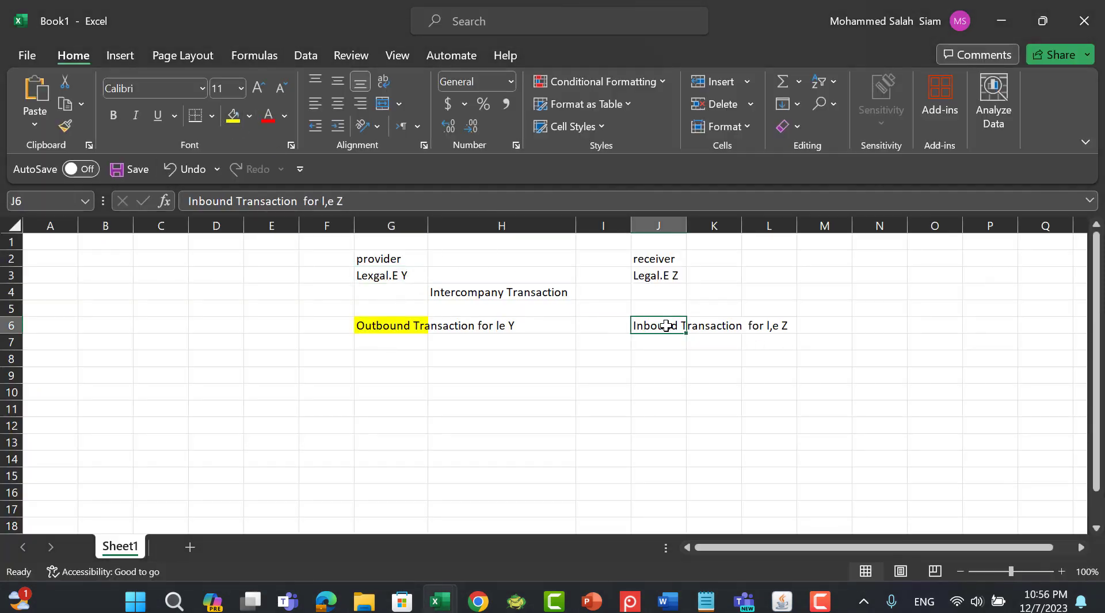
pyautogui.click(236, 115)
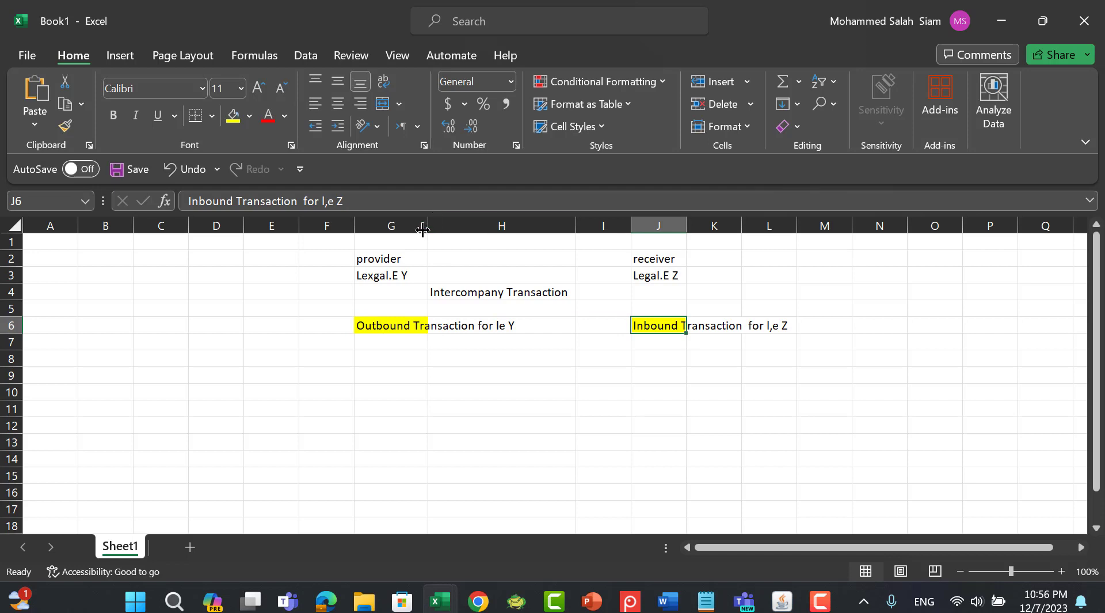
pyautogui.doubleClick(428, 226)
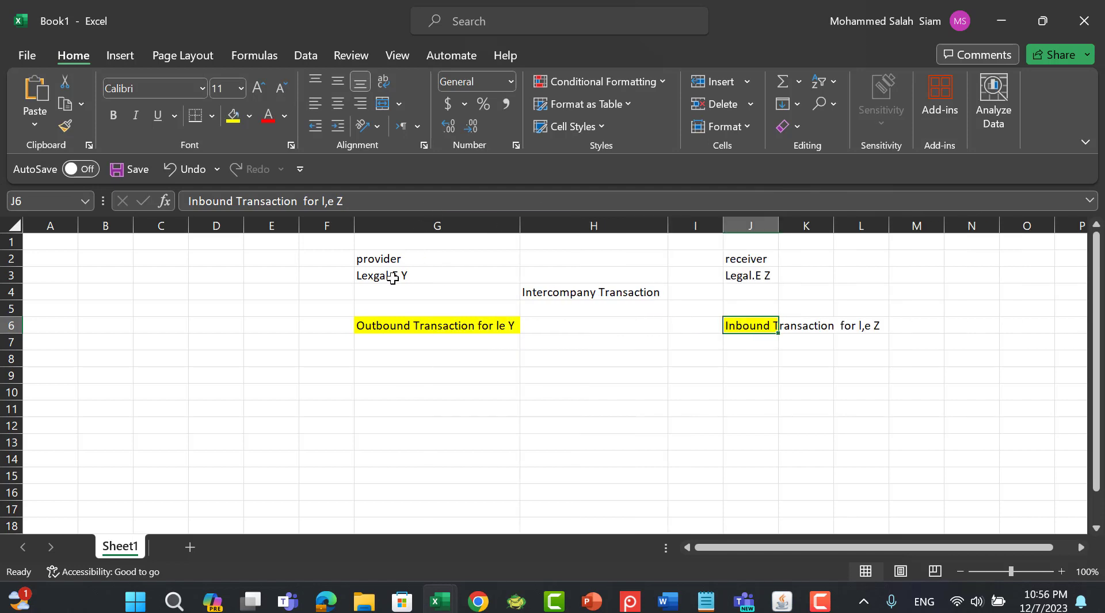
pyautogui.doubleClick(779, 226)
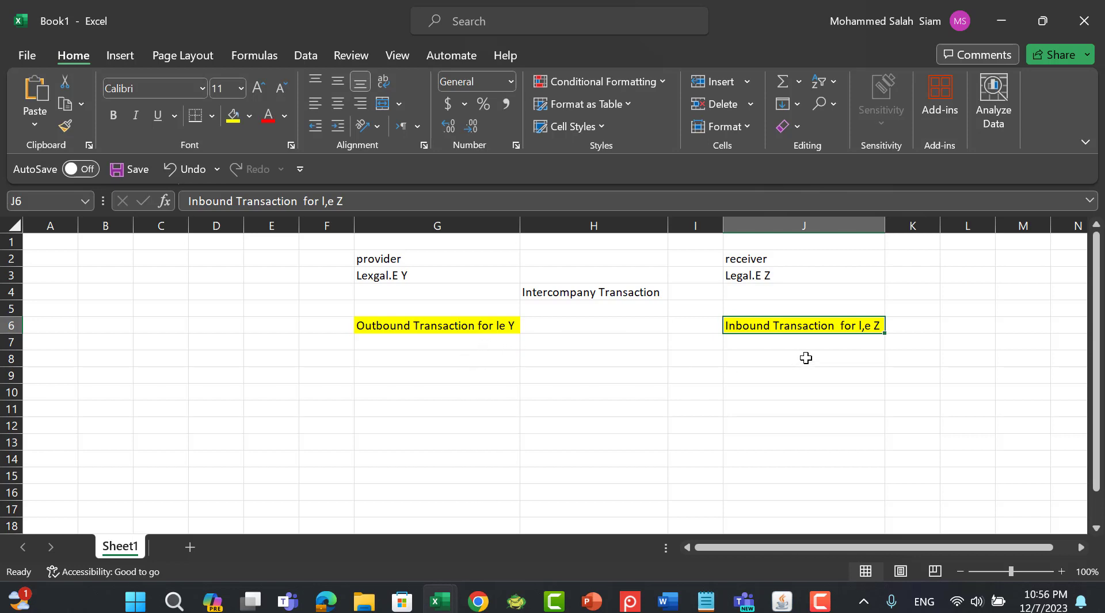
# Step: Enter the label "Status" in cell I9 and the first status "sent" in cell J10
pyautogui.click(806, 358)
pyautogui.click(549, 392)
pyautogui.click(708, 377)
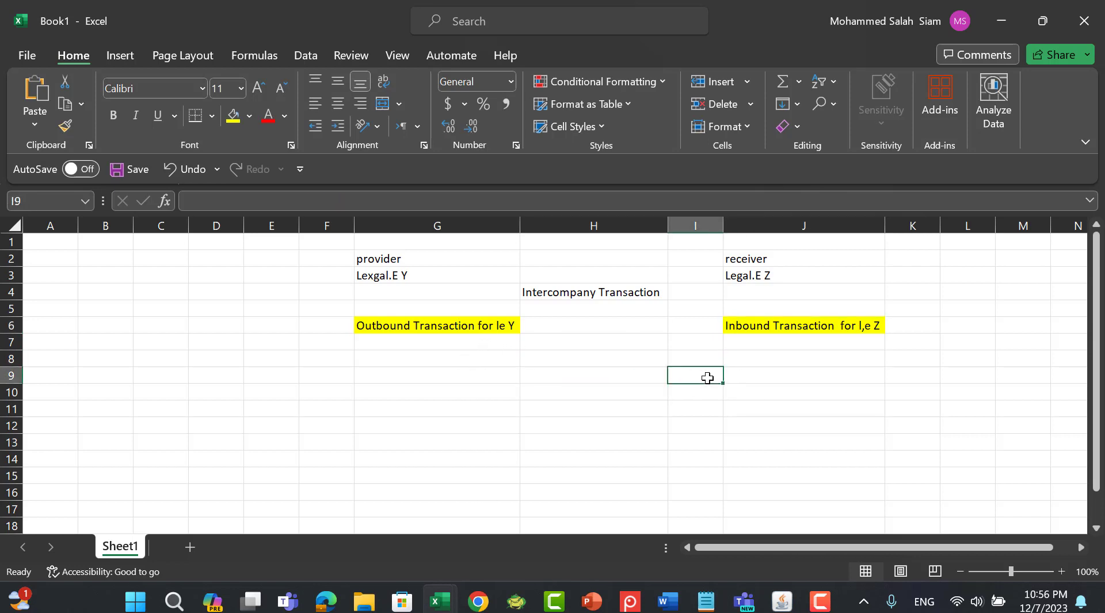
pyautogui.write('Status')
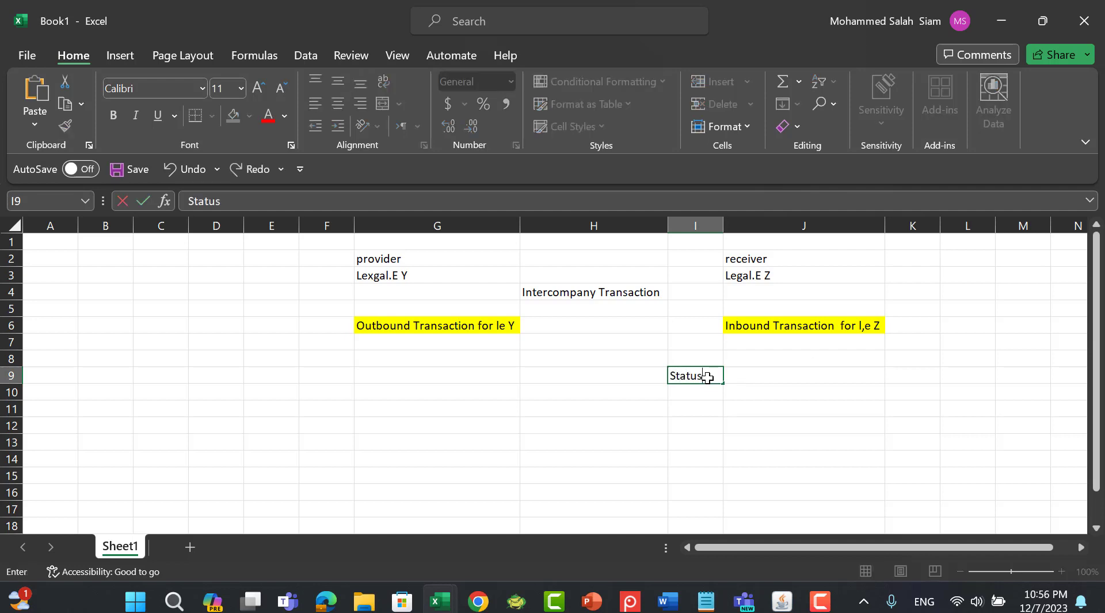
pyautogui.click(825, 388)
pyautogui.write('se')
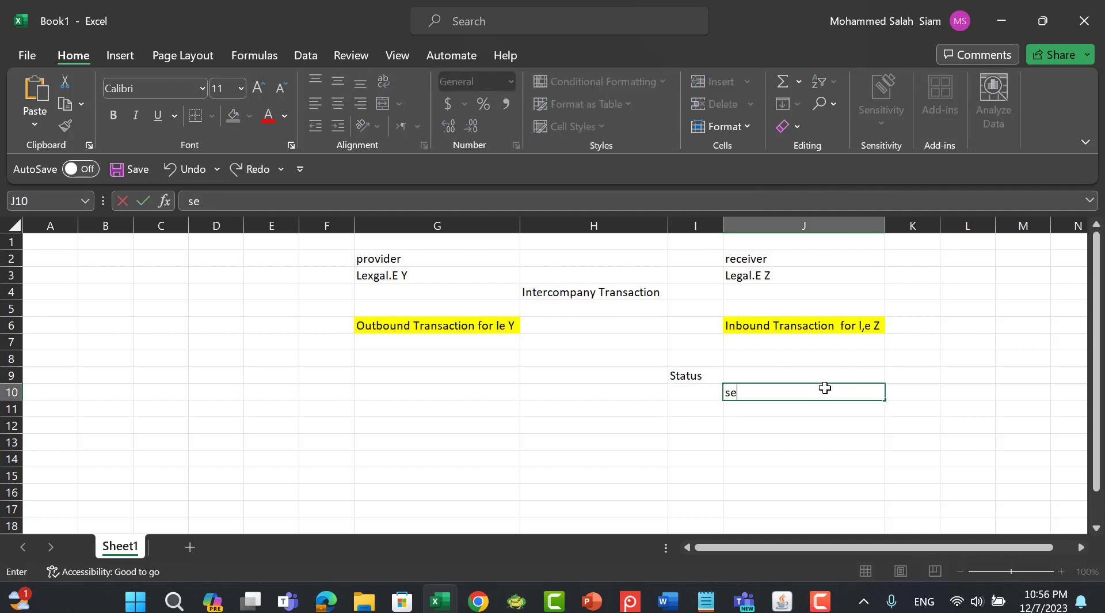
pyautogui.write('nt')
pyautogui.click(477, 324)
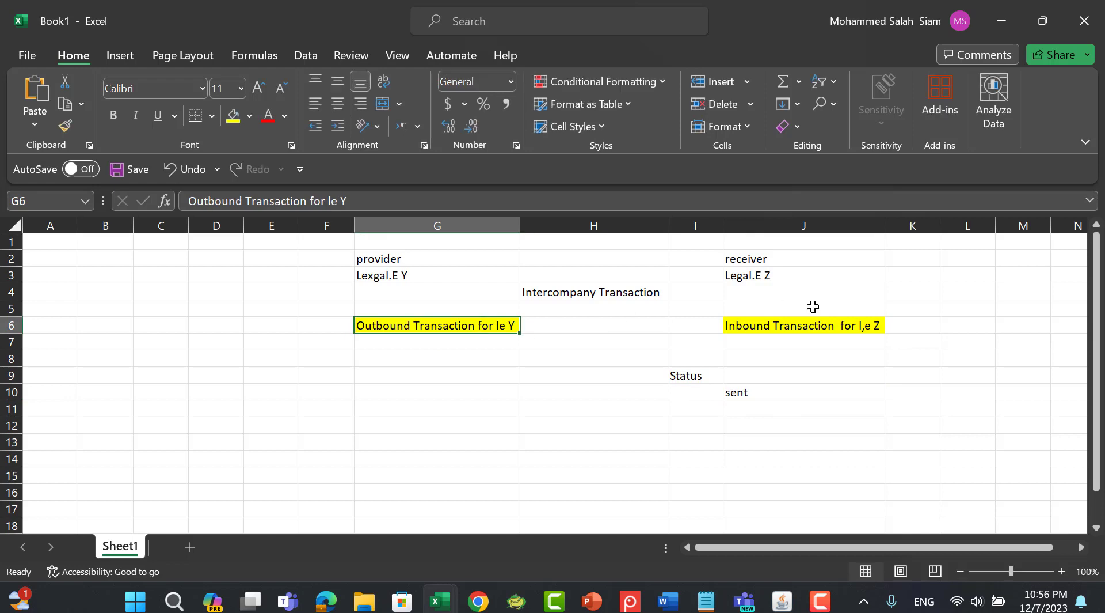
# Step: Add the statuses "error" in cell J11 and "received" in cell J12
pyautogui.click(743, 416)
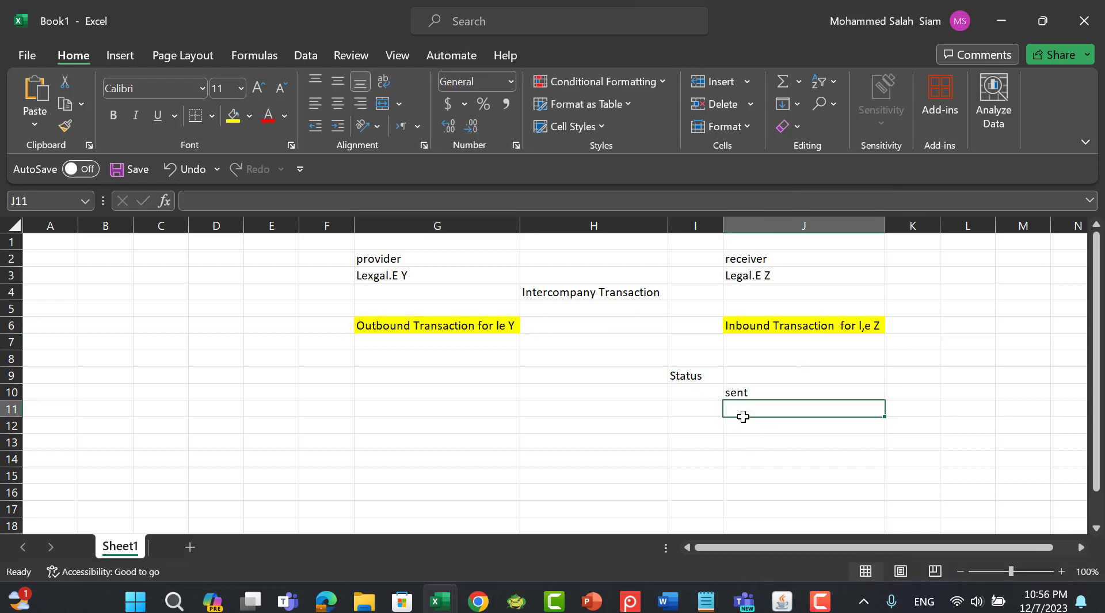
pyautogui.write('serror')
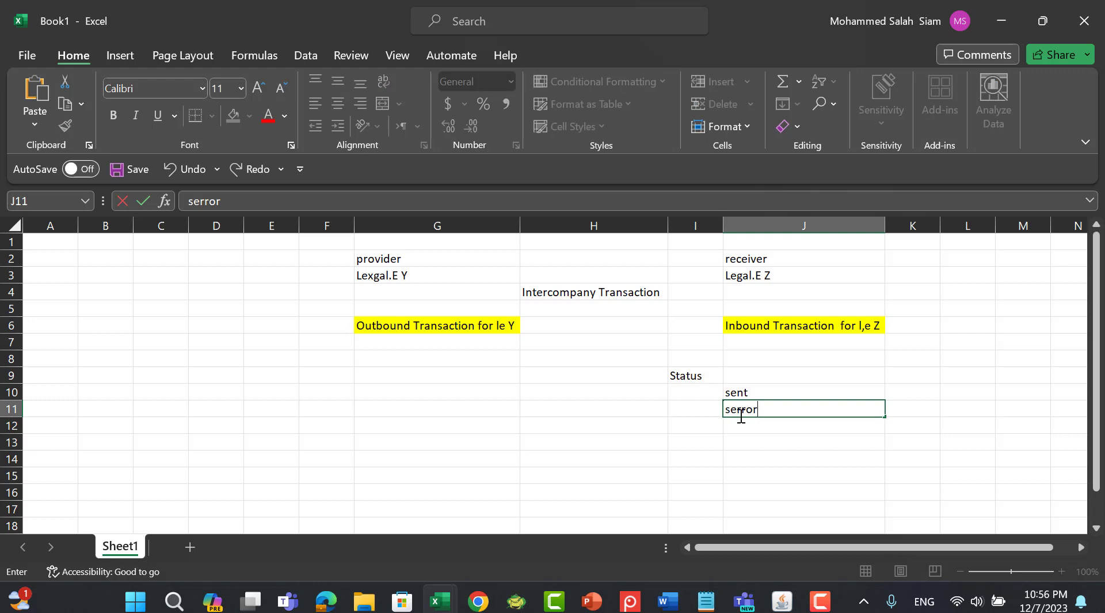
pyautogui.click(730, 412)
pyautogui.press('BackSpace')
pyautogui.click(751, 422)
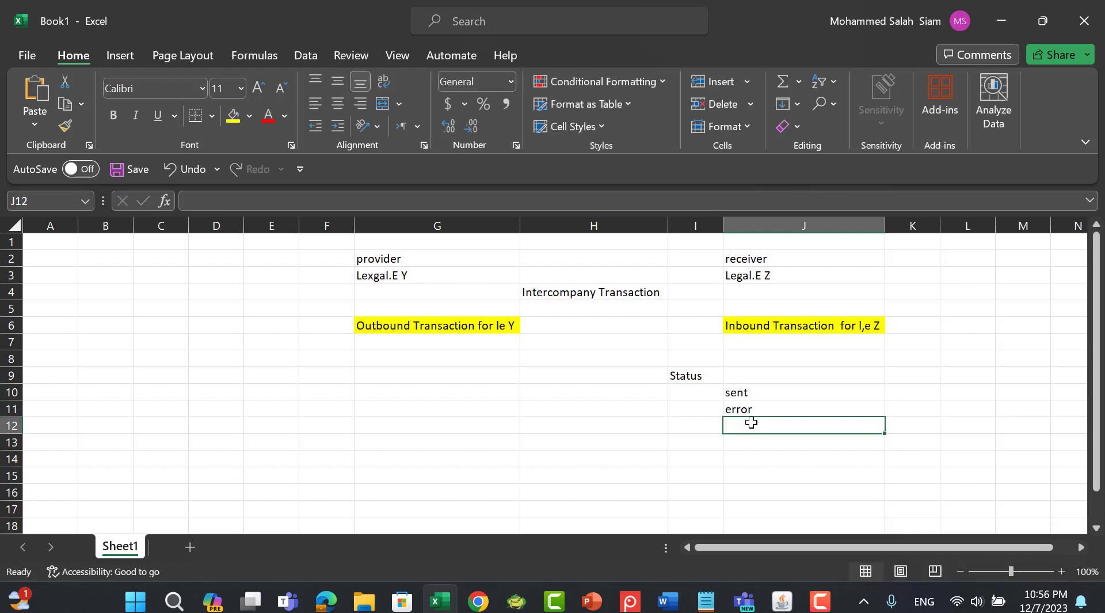
pyautogui.write('received')
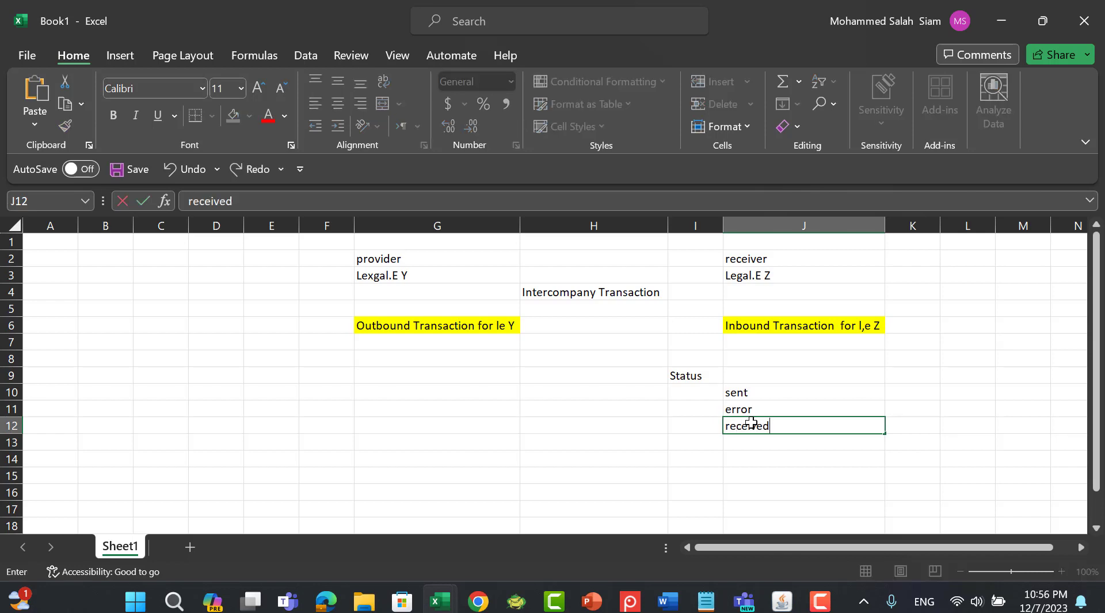
pyautogui.click(795, 475)
pyautogui.click(801, 271)
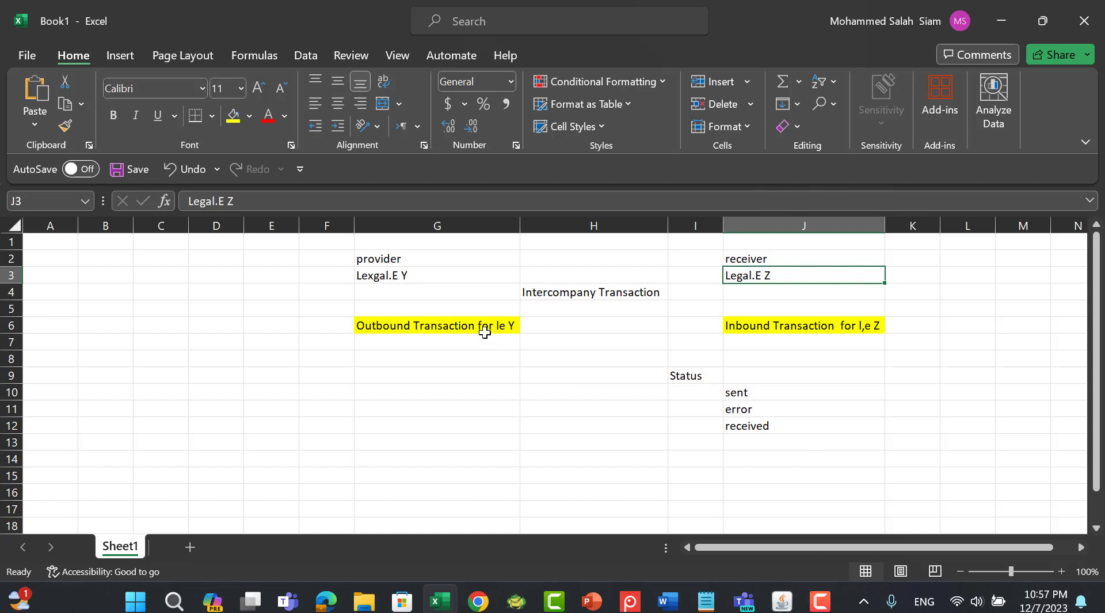
pyautogui.click(408, 326)
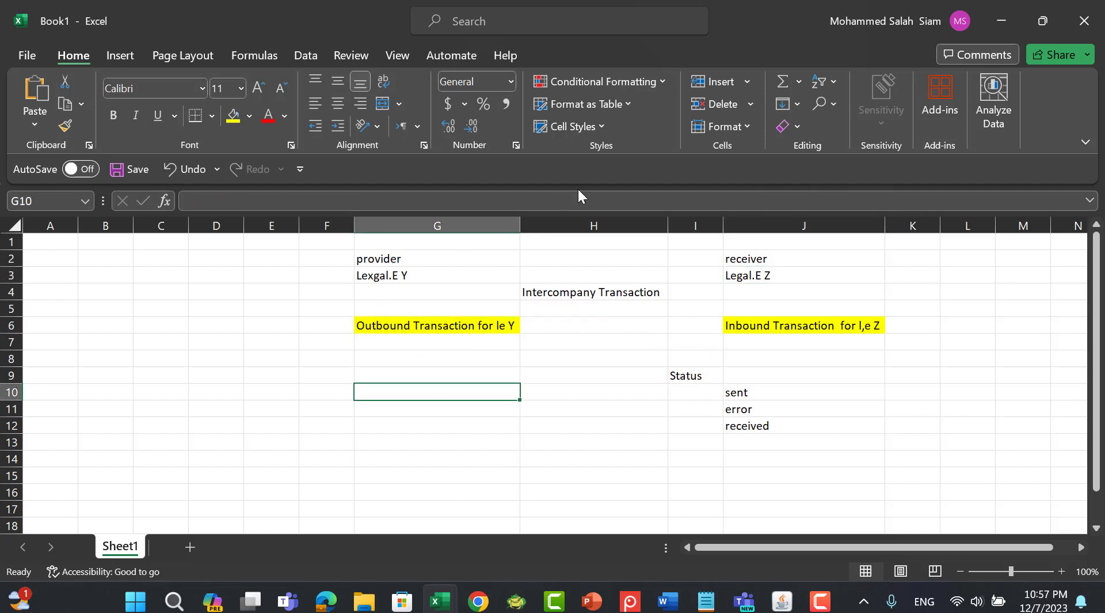
pyautogui.click(788, 326)
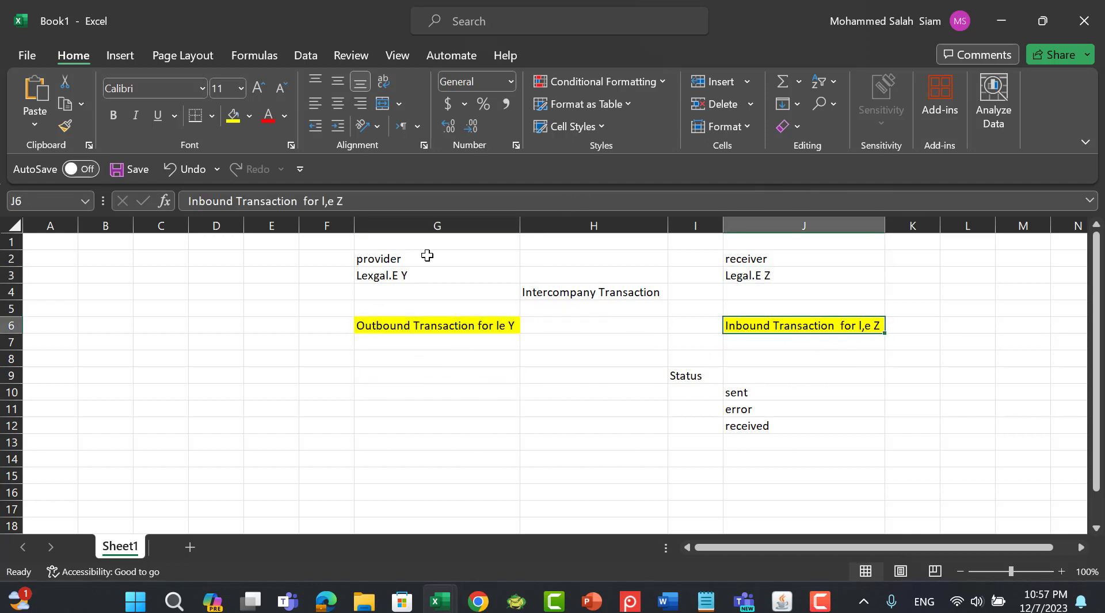
pyautogui.moveTo(730, 279); pyautogui.dragTo(775, 295)
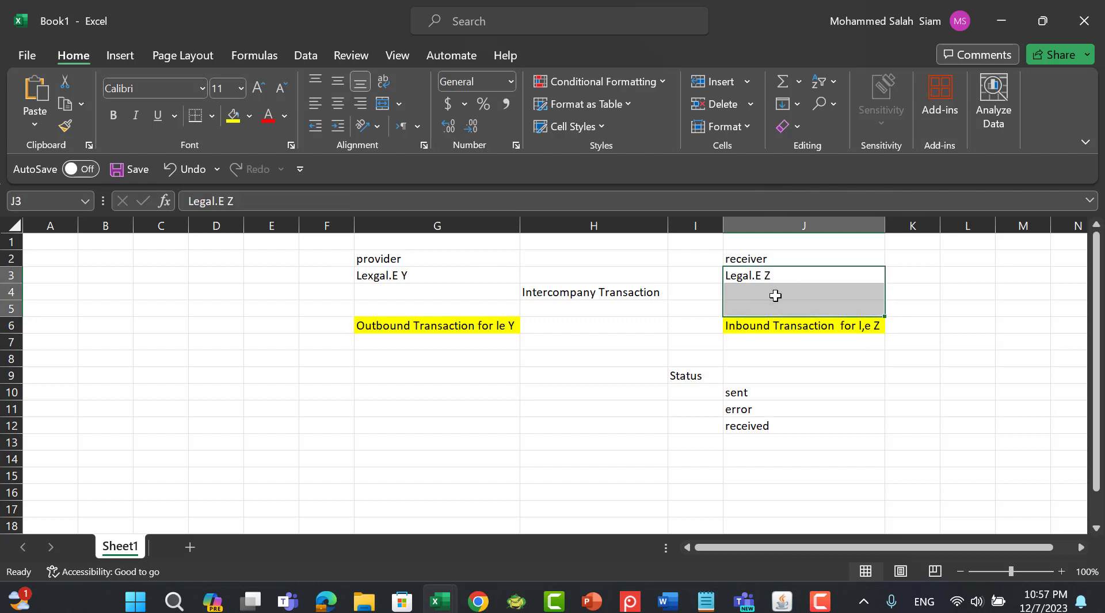
pyautogui.click(789, 358)
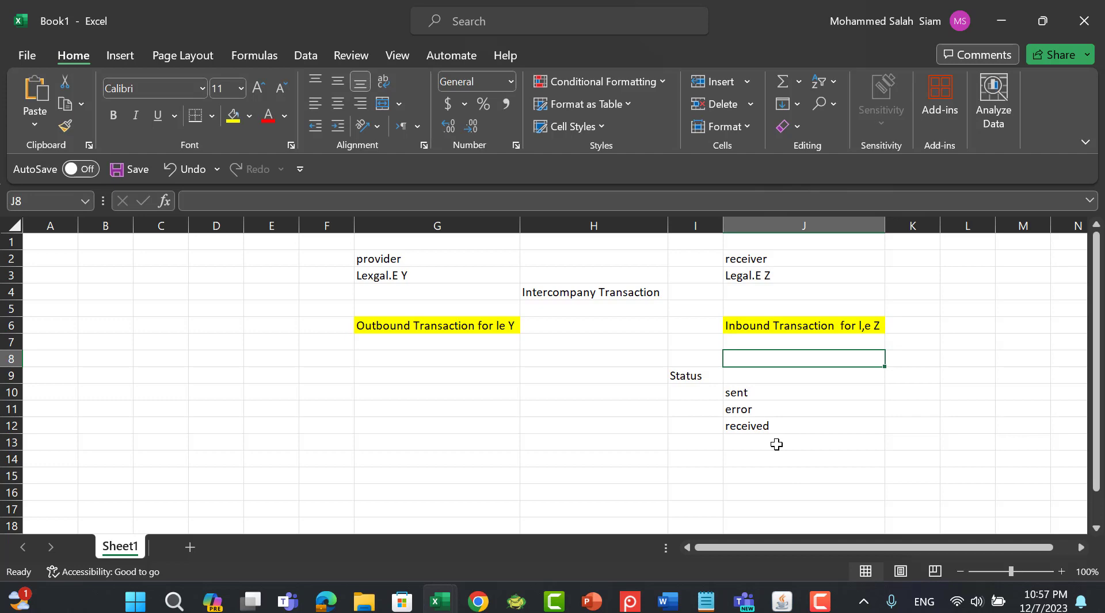
# Step: Switch back to Oracle's Edit Intercompany System Options page and examine the choices for Default Transaction Type and Summarize Distributions for Receivables Invoicing
pyautogui.hotkey('alt', 'Tab')
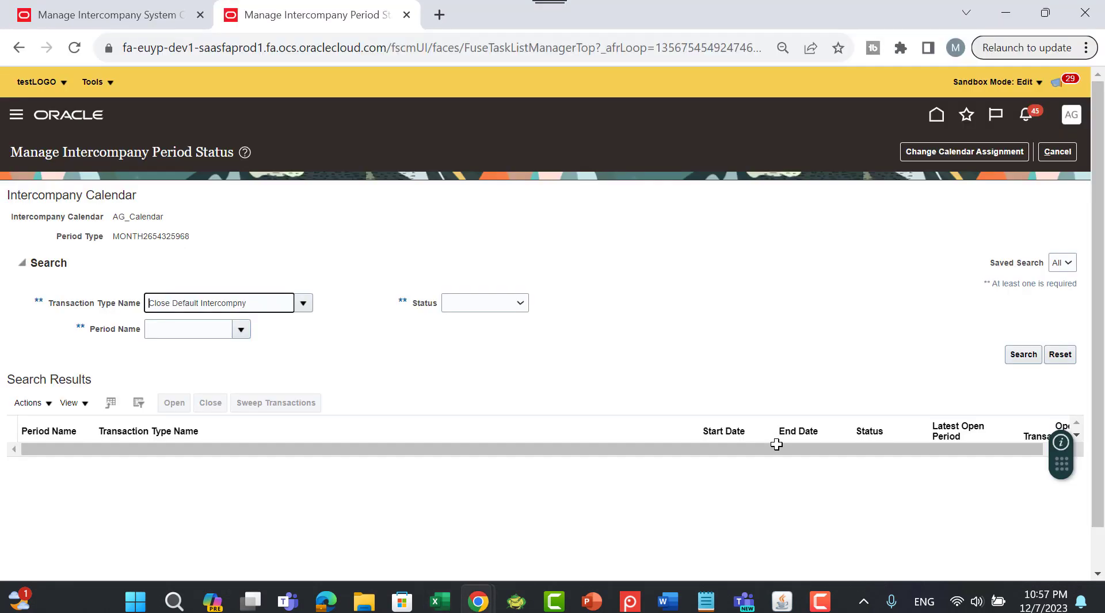
pyautogui.click(129, 13)
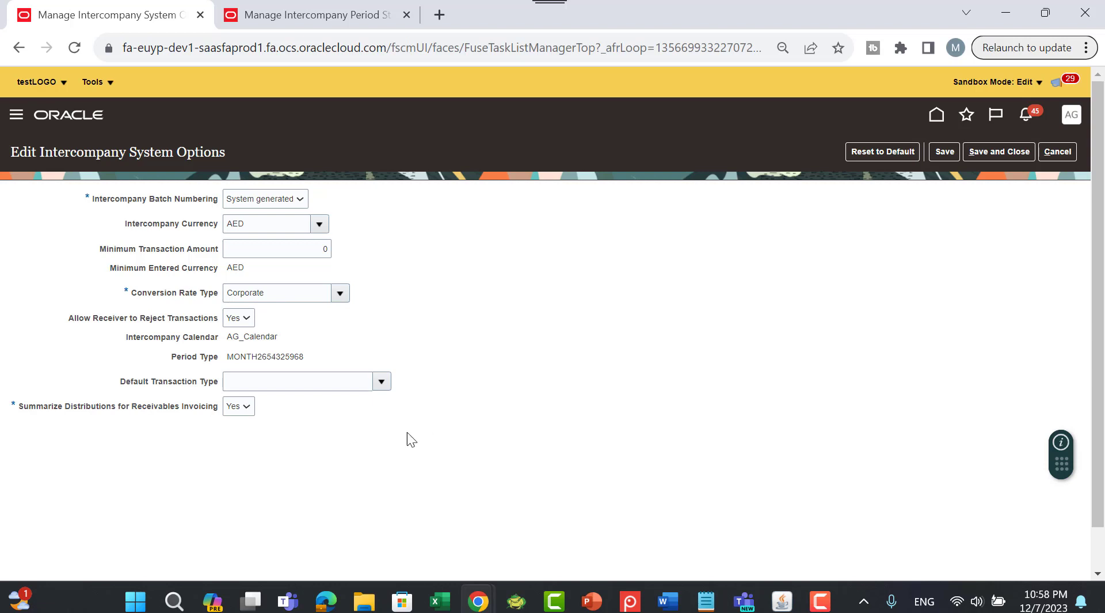
pyautogui.click(381, 384)
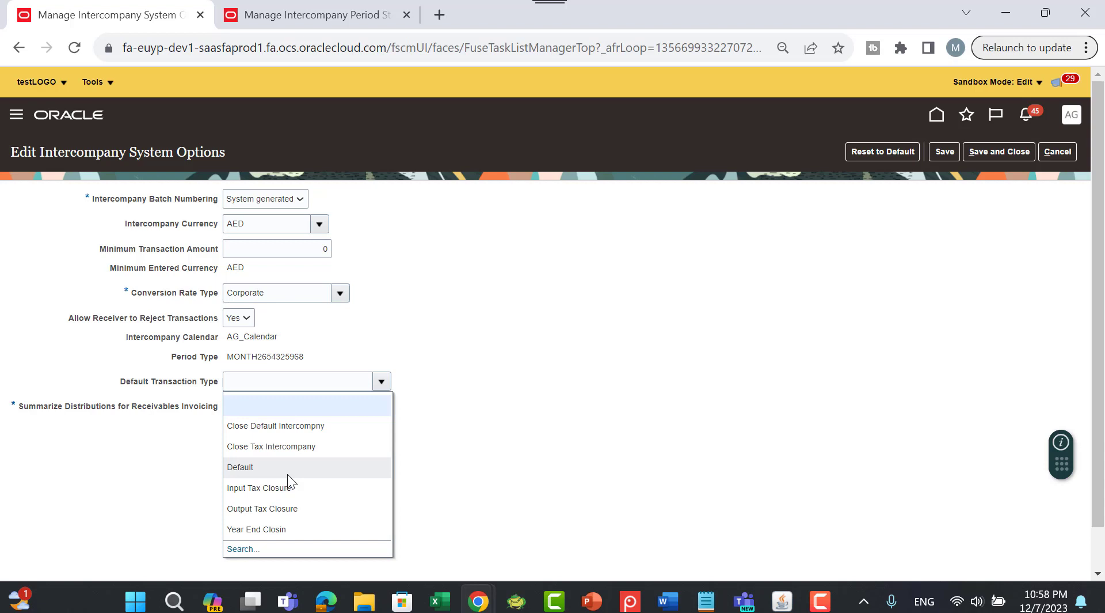
pyautogui.click(460, 352)
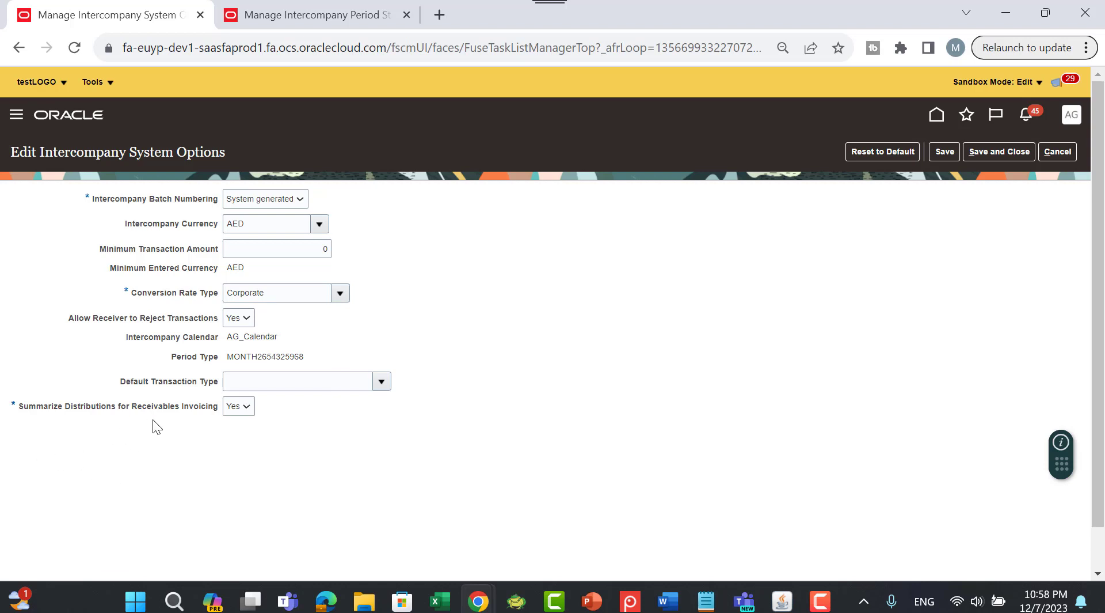
pyautogui.click(234, 409)
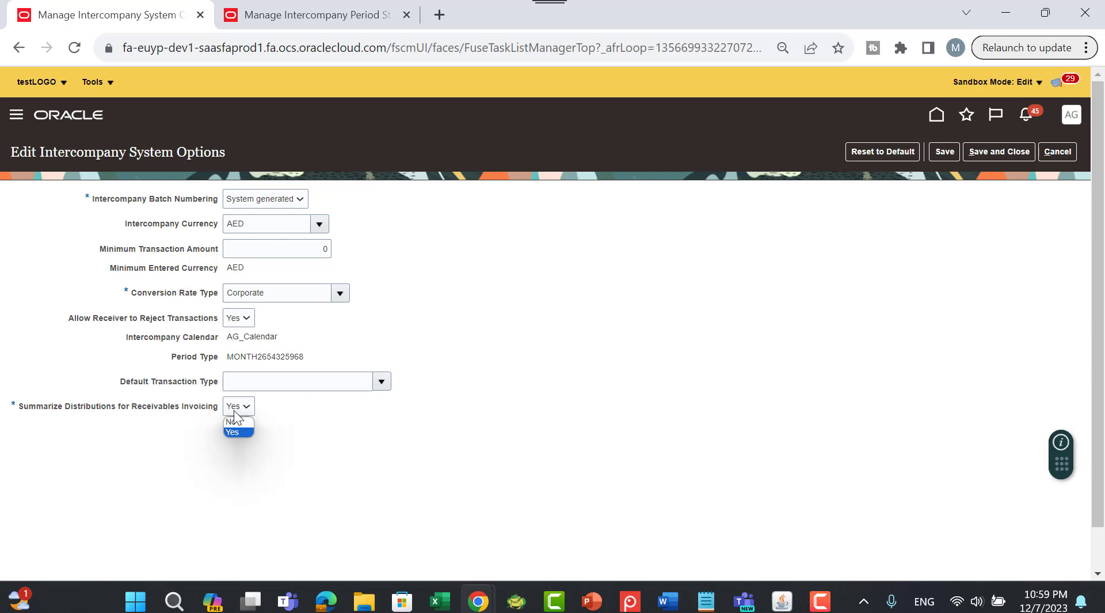
# Step: Cancel editing the intercompany system options and return to the Financials setup page
pyautogui.click(533, 370)
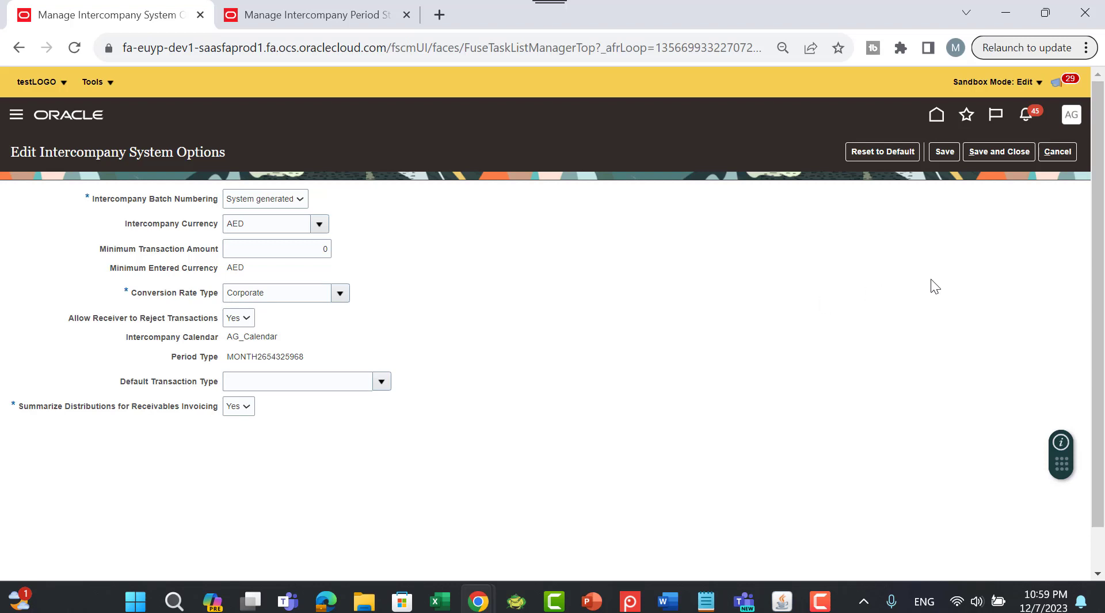
pyautogui.click(1049, 157)
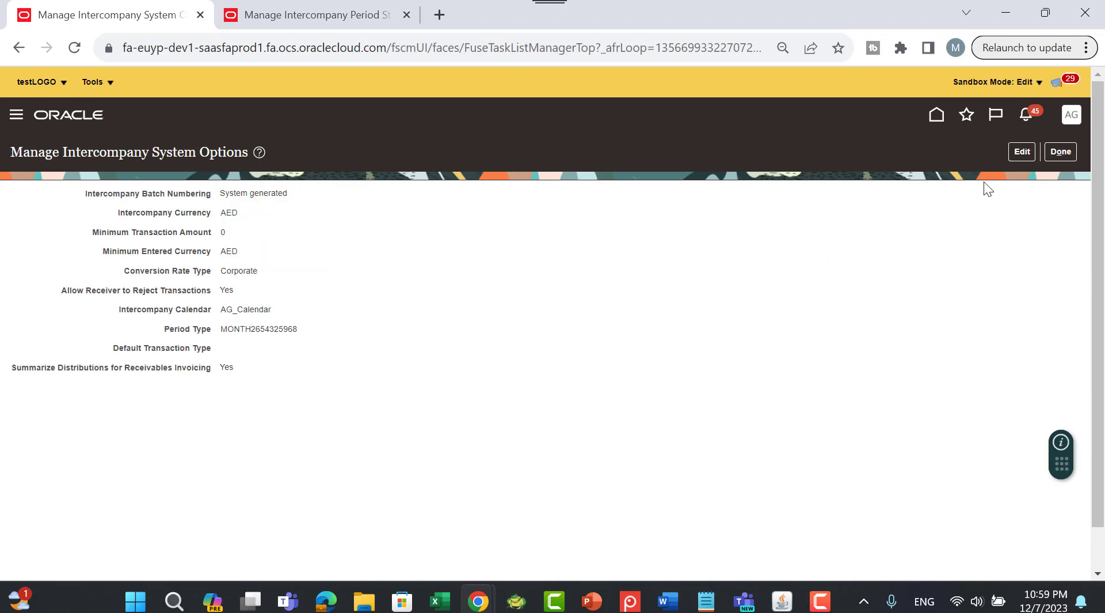
pyautogui.click(1061, 152)
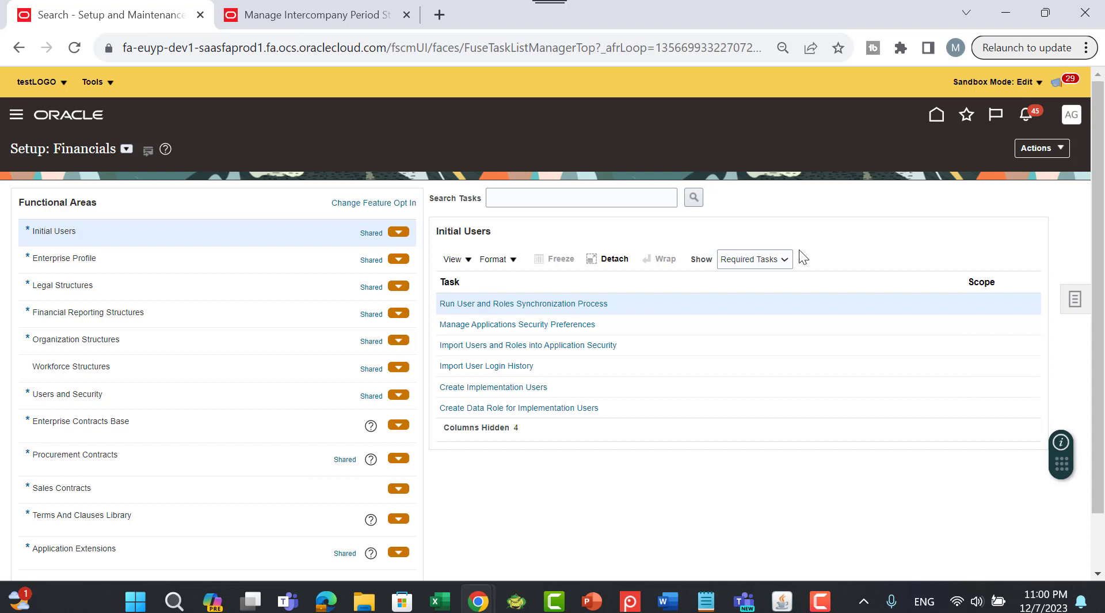
# Step: Try to search the Financials setup tasks for "manage%inter%"
pyautogui.click(531, 200)
pyautogui.write('manage%i')
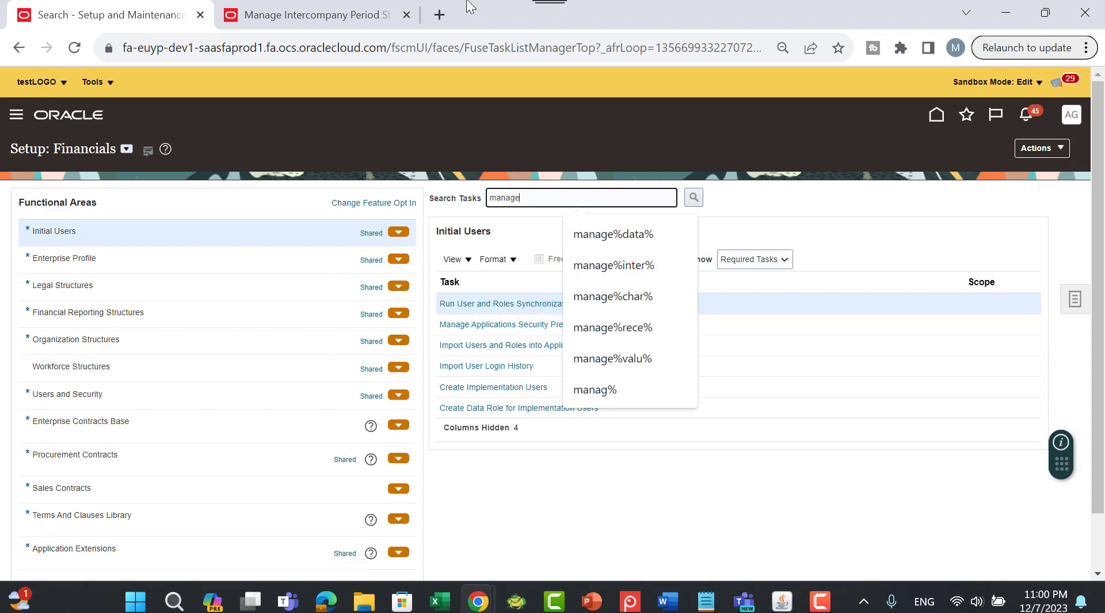
pyautogui.write('nter%')
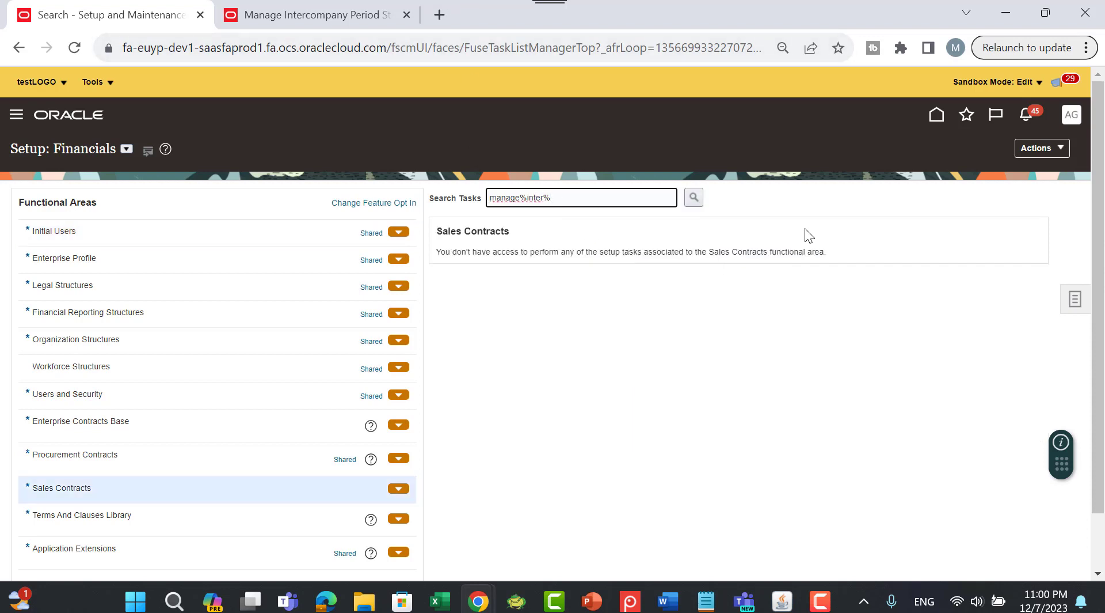
# Step: Return to the home page and reopen Setup and Maintenance
pyautogui.click(937, 115)
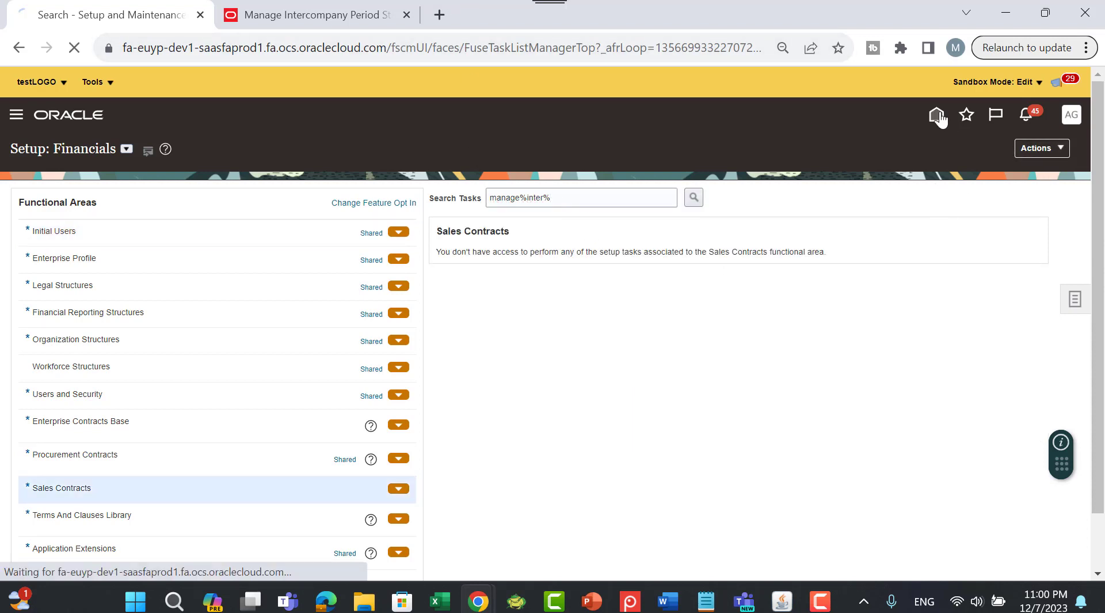
pyautogui.click(675, 191)
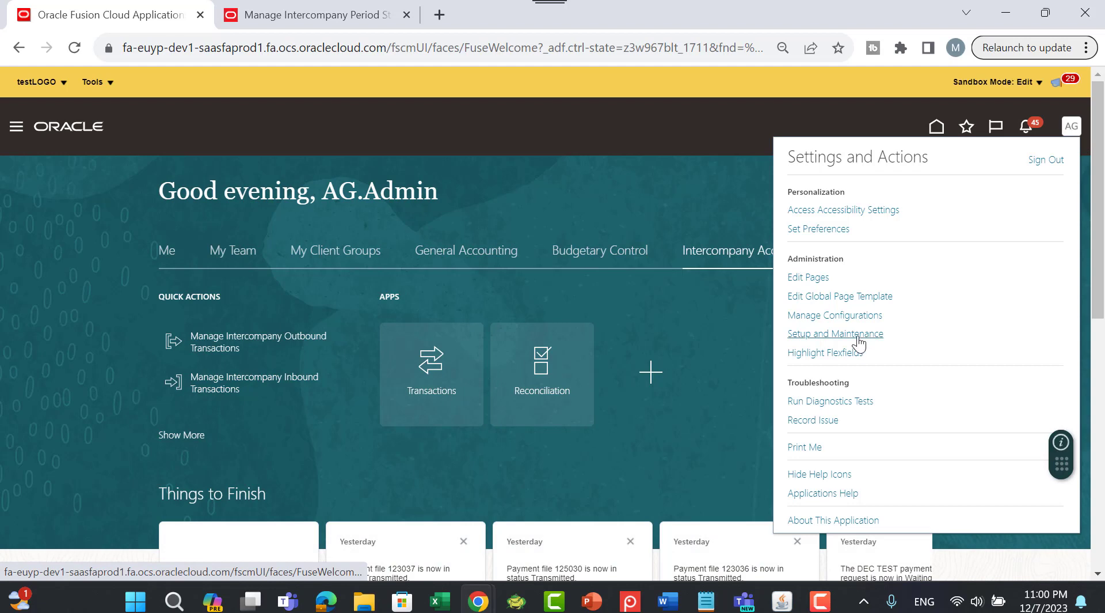
pyautogui.click(854, 334)
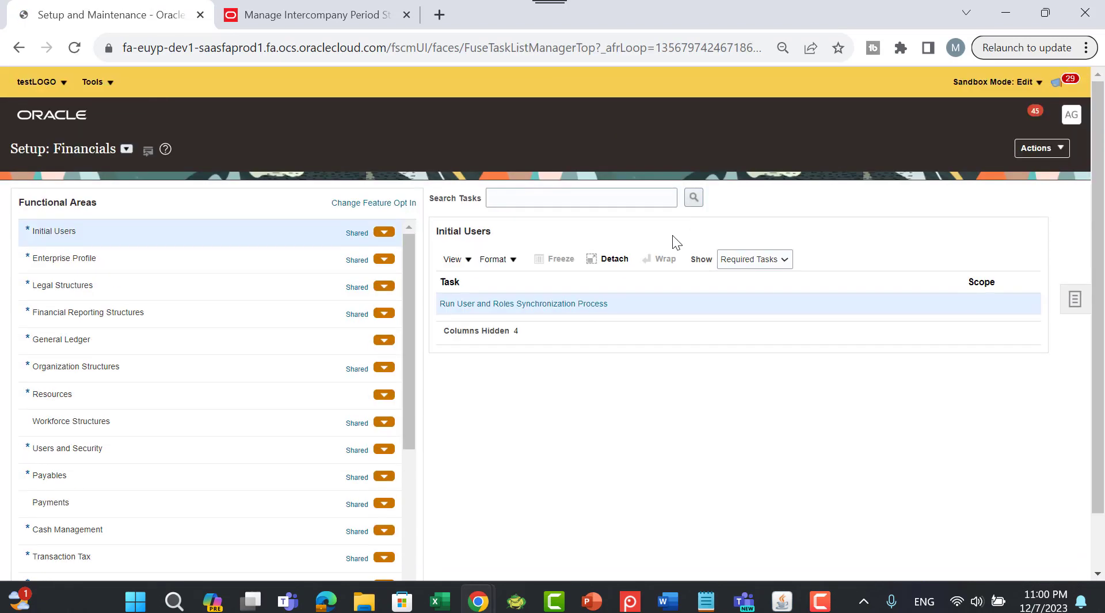
# Step: Search the setup tasks for "manage%inter%" and open the Manage Intercompany Transaction Types task
pyautogui.click(548, 200)
pyautogui.write('m')
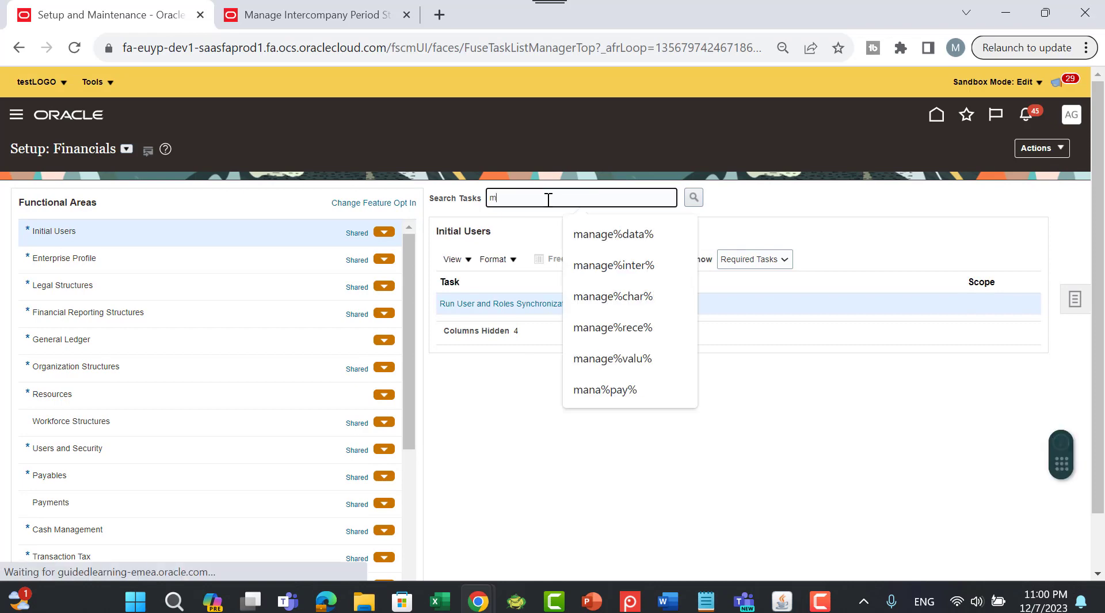
pyautogui.write('anage%inter%')
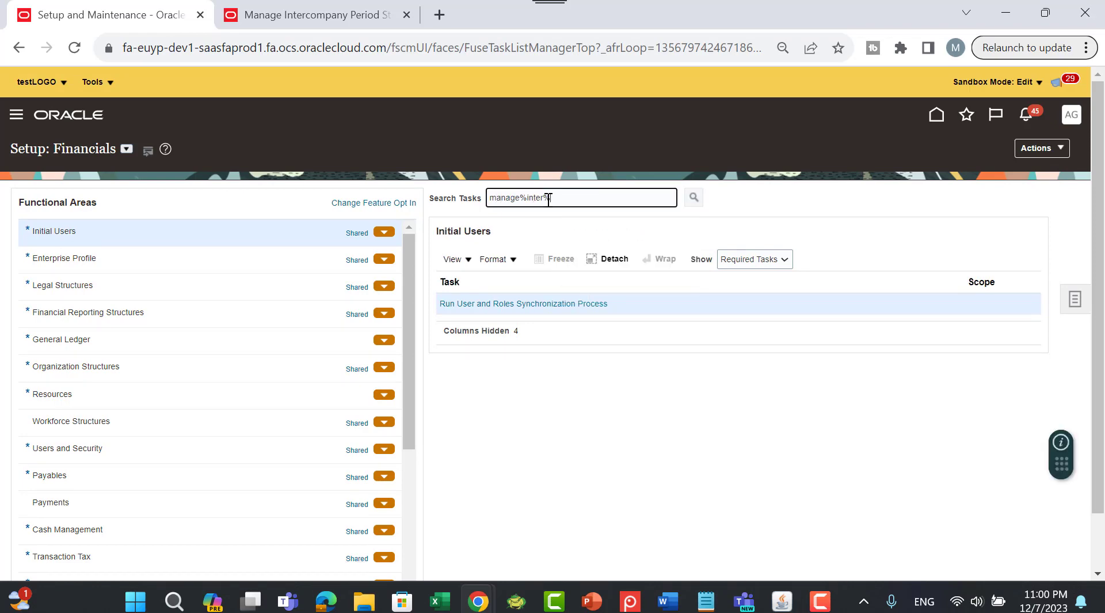
pyautogui.press('Return')
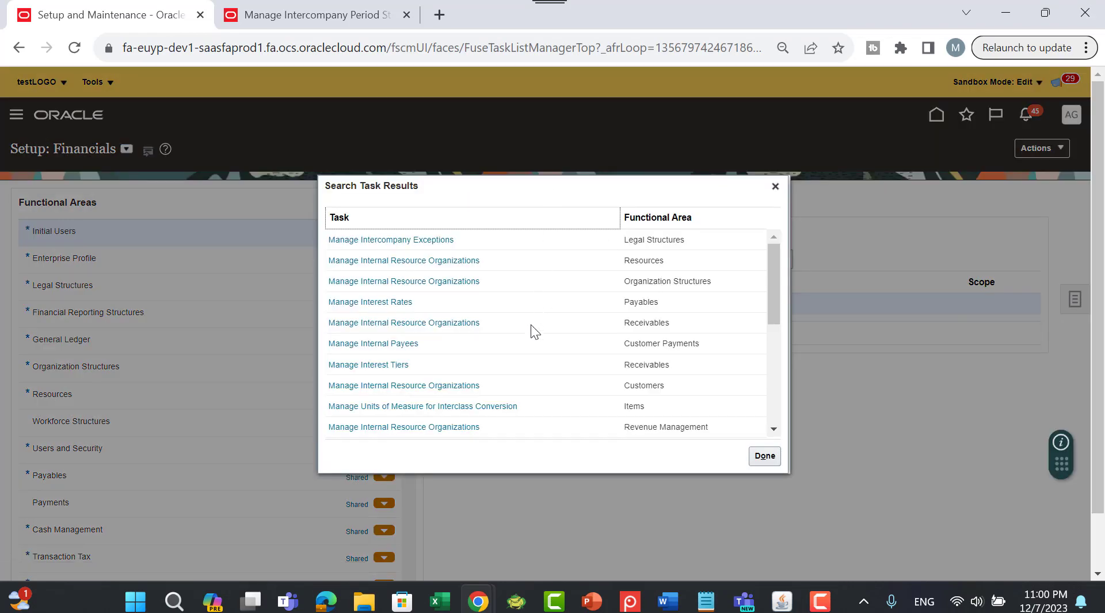
pyautogui.scroll(-3, 527, 321)
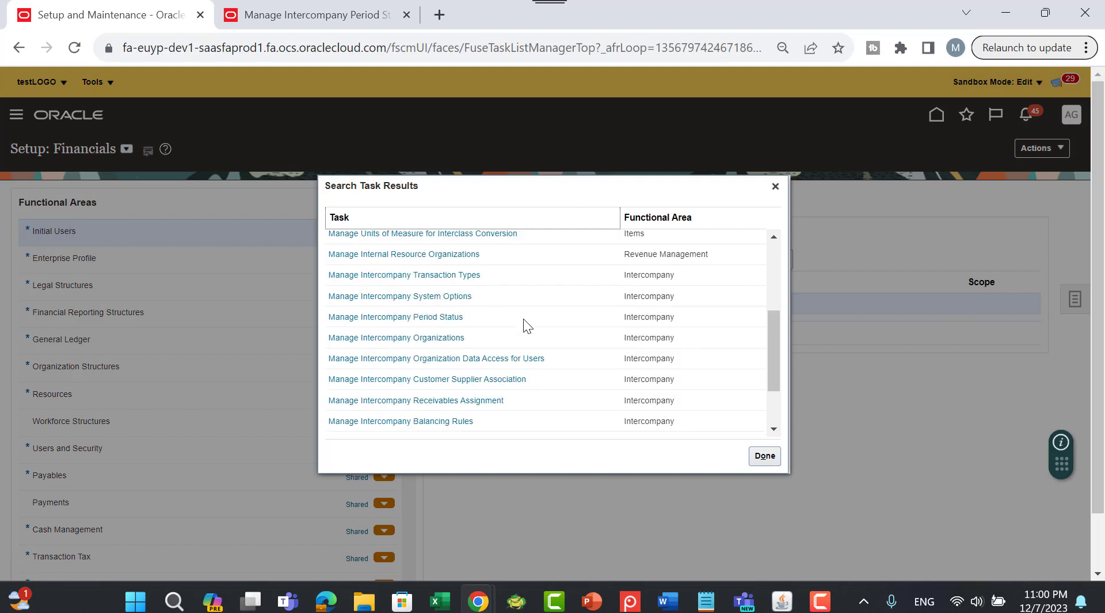
pyautogui.click(439, 276)
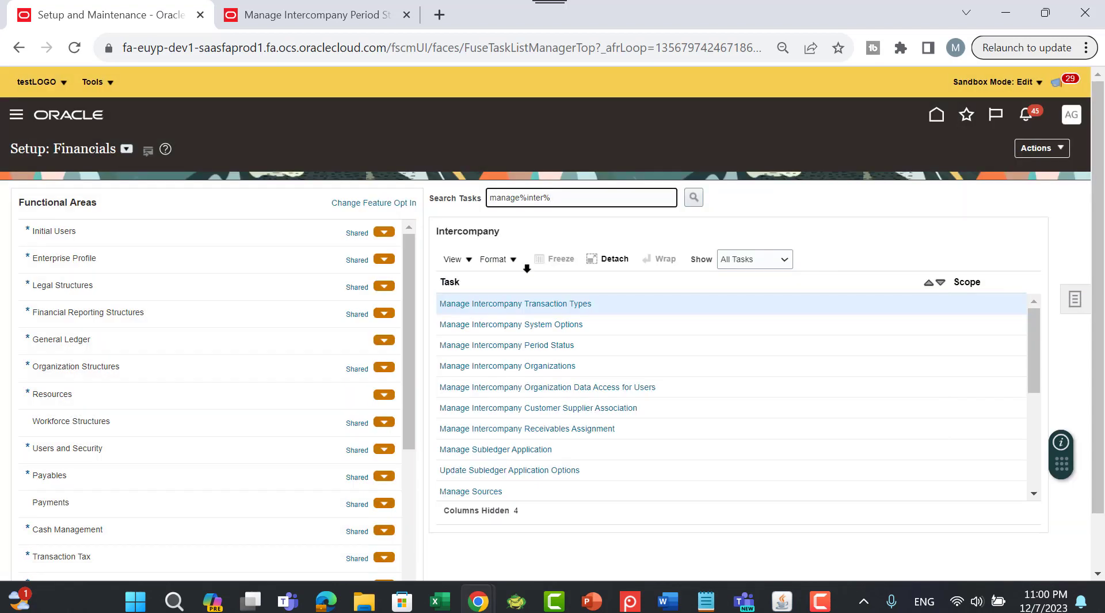
pyautogui.click(531, 309)
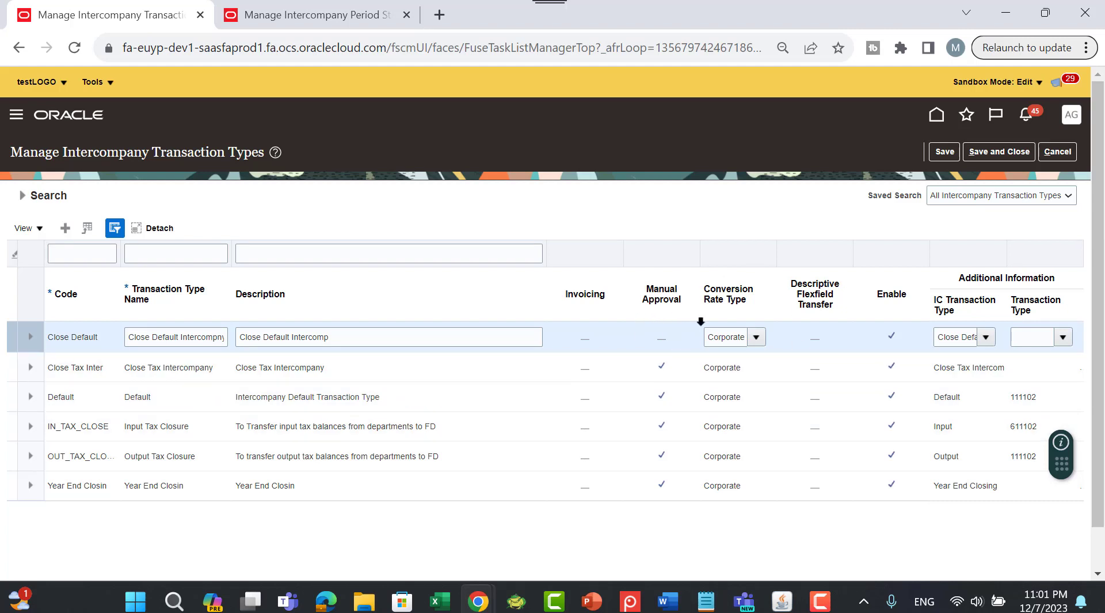
# Step: Examine the choices for Conversion Rate Type, IC Transaction Type and Transaction Type in the Close Default row
pyautogui.click(757, 337)
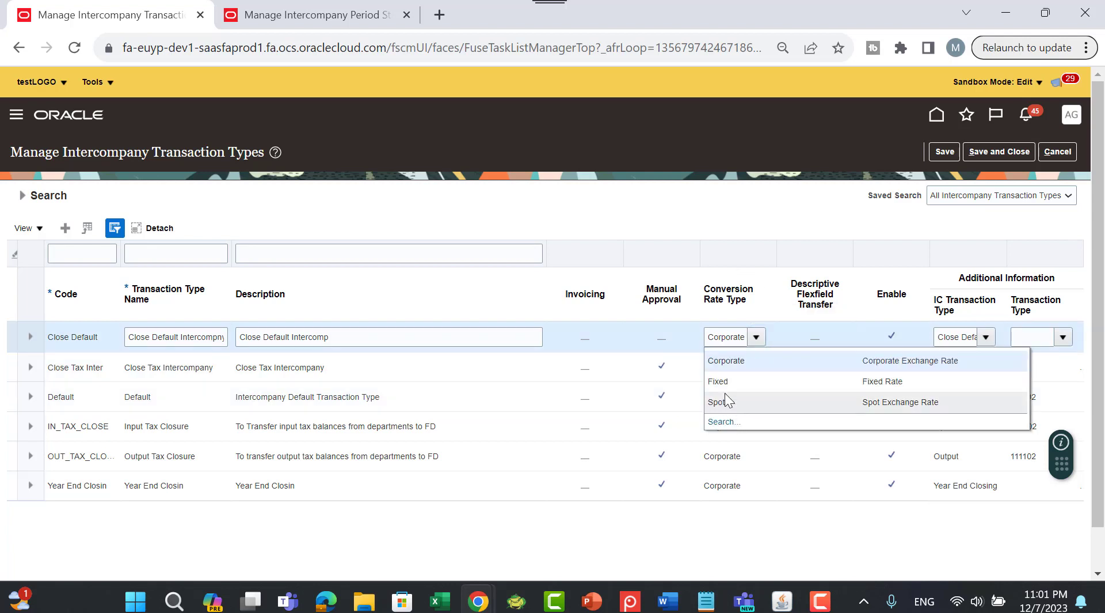
pyautogui.click(727, 216)
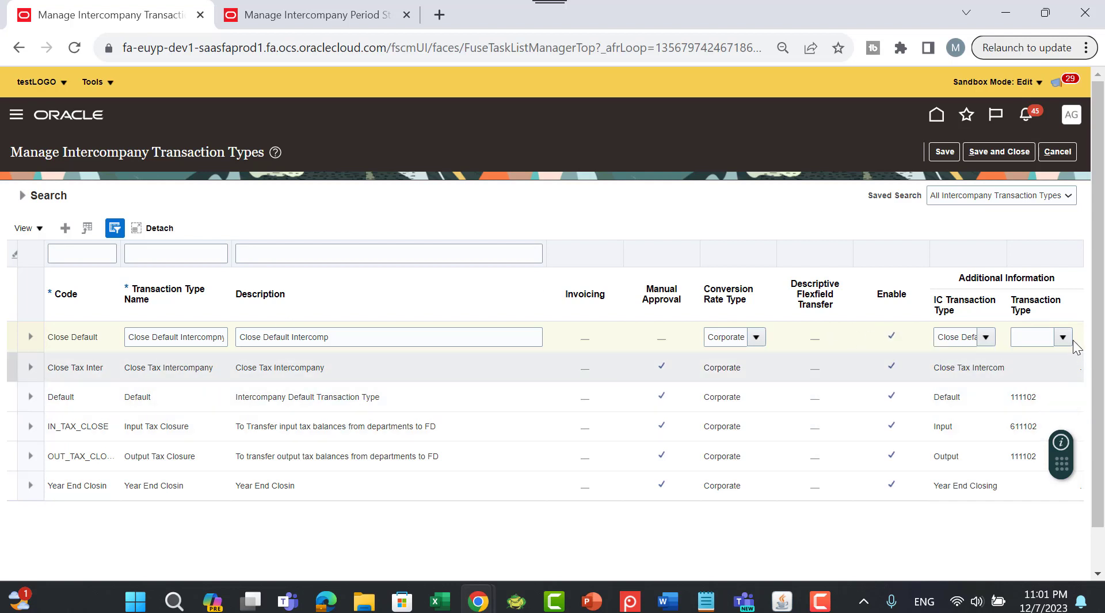
pyautogui.click(986, 337)
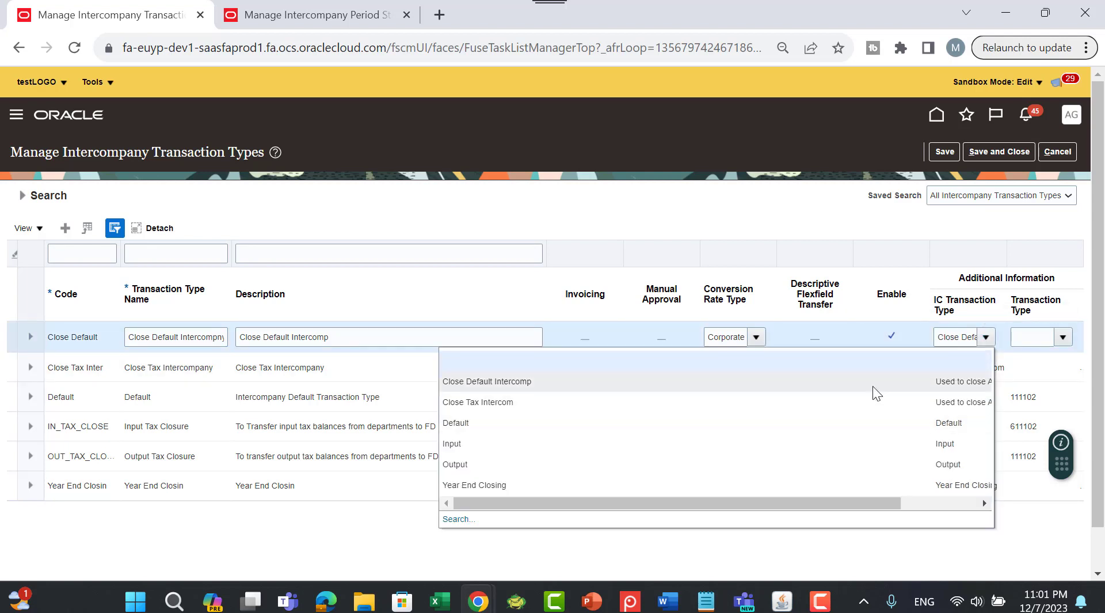
pyautogui.click(967, 549)
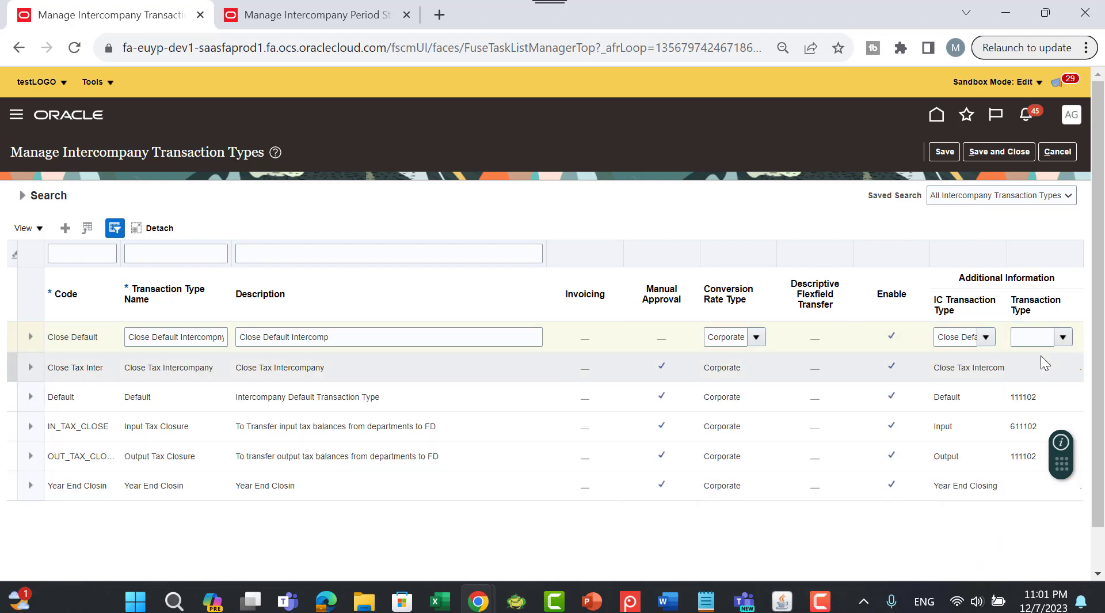
pyautogui.click(1067, 333)
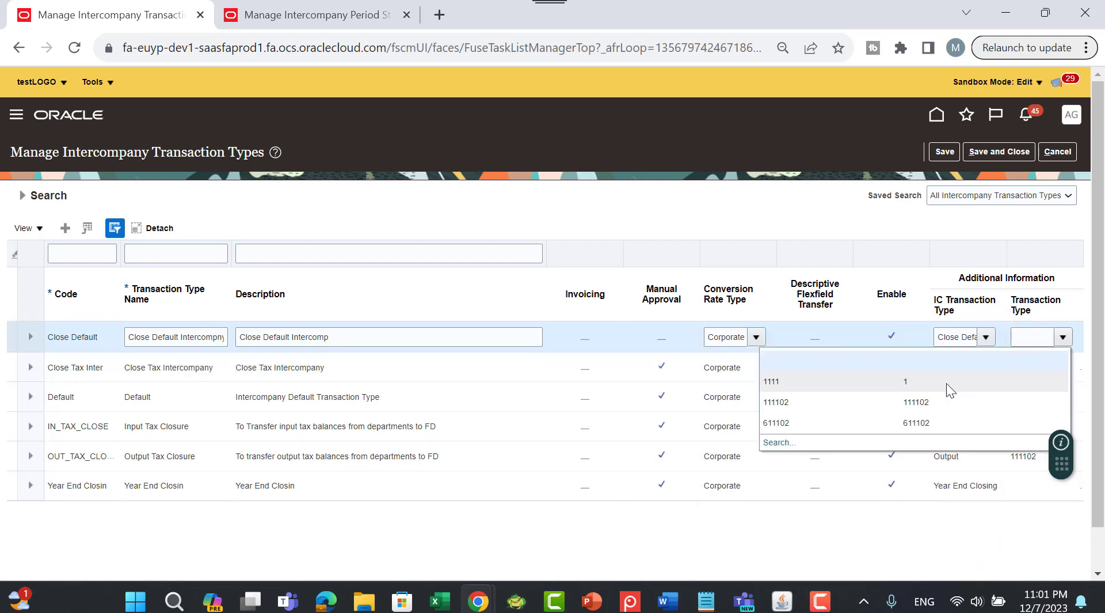
pyautogui.click(953, 544)
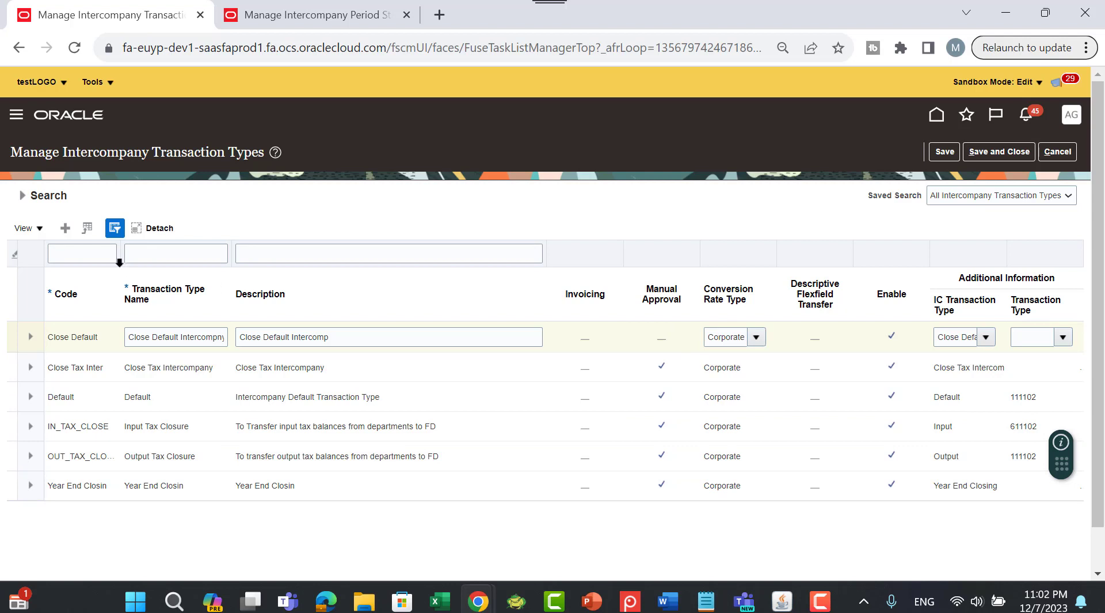
# Step: Add a blank intercompany transaction type row and examine its Code, Name, Description and Conversion Rate Type fields
pyautogui.click(72, 232)
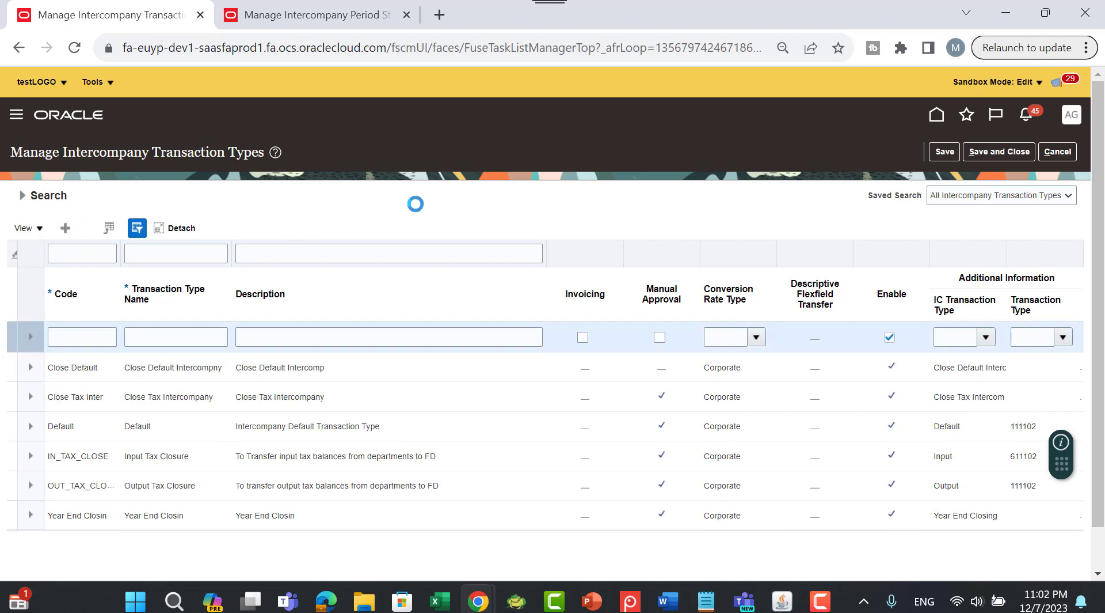
pyautogui.click(86, 337)
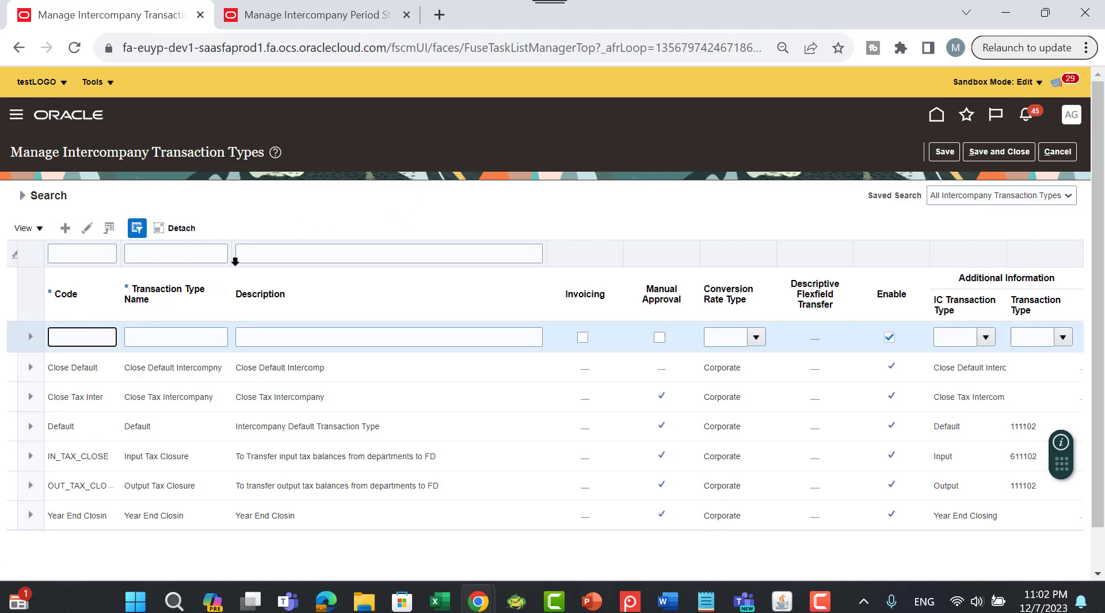
pyautogui.click(171, 335)
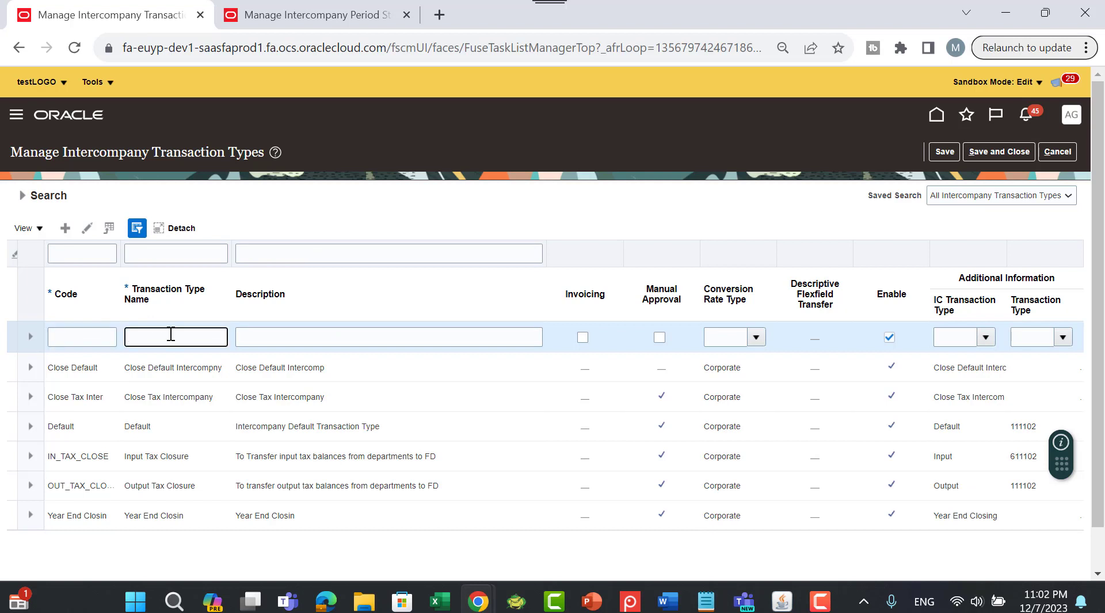
pyautogui.click(304, 340)
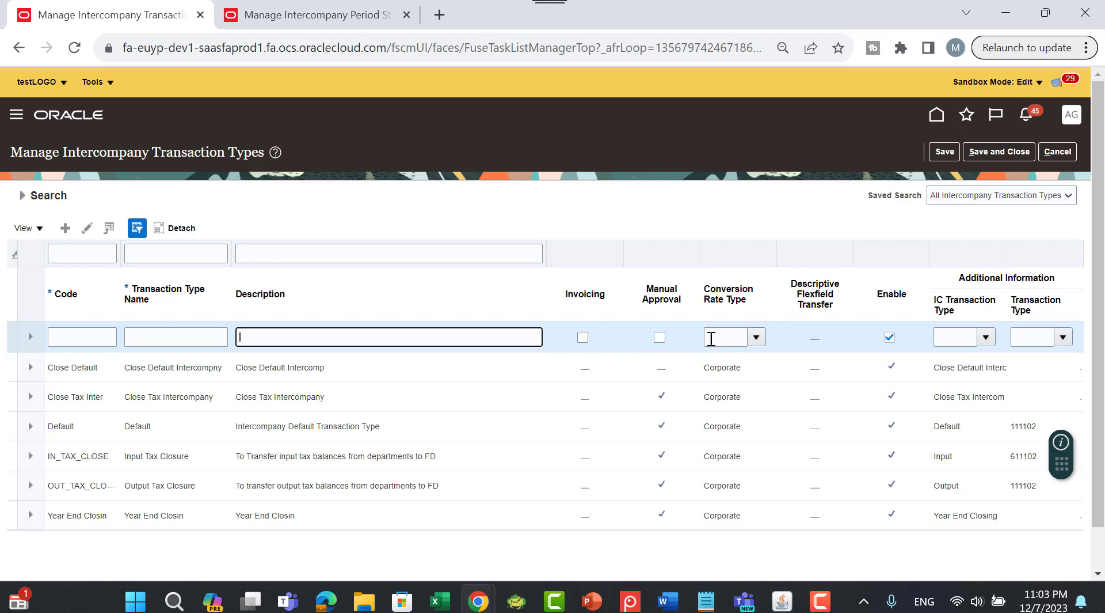
pyautogui.click(755, 339)
pyautogui.click(755, 337)
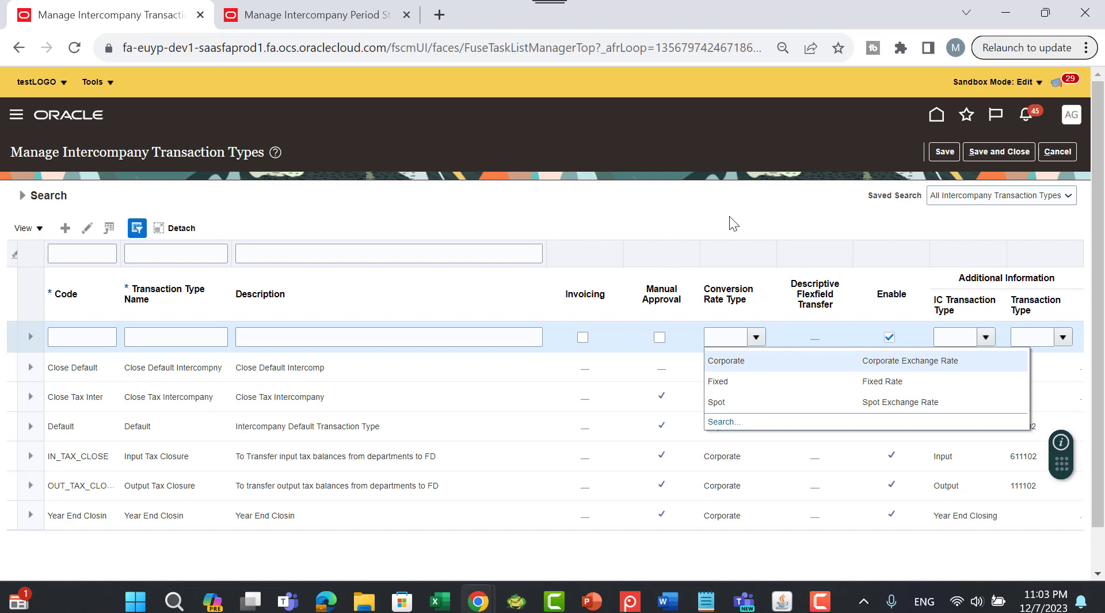
pyautogui.click(730, 216)
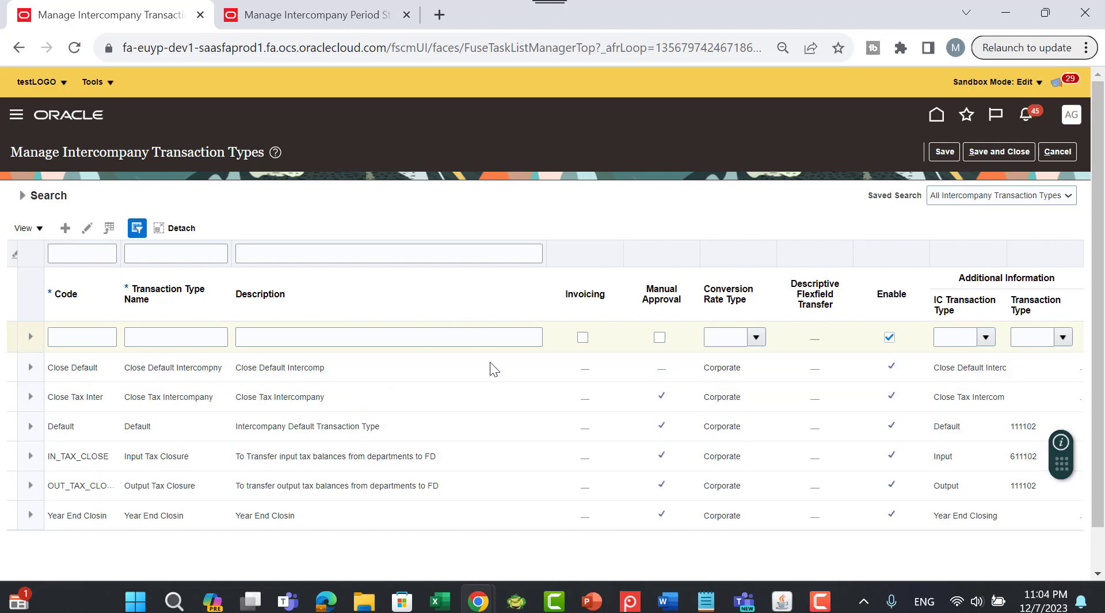
# Step: Cancel out of the transaction types page without saving and open the Manage Intercompany Organizations task
pyautogui.scroll(-1, 495, 370)
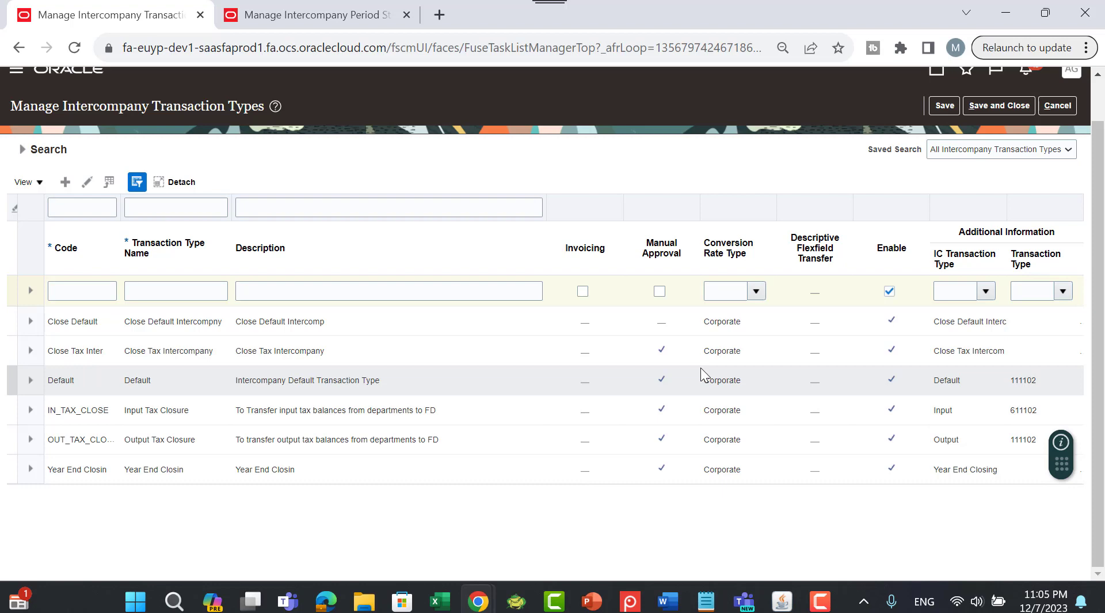
pyautogui.click(1047, 110)
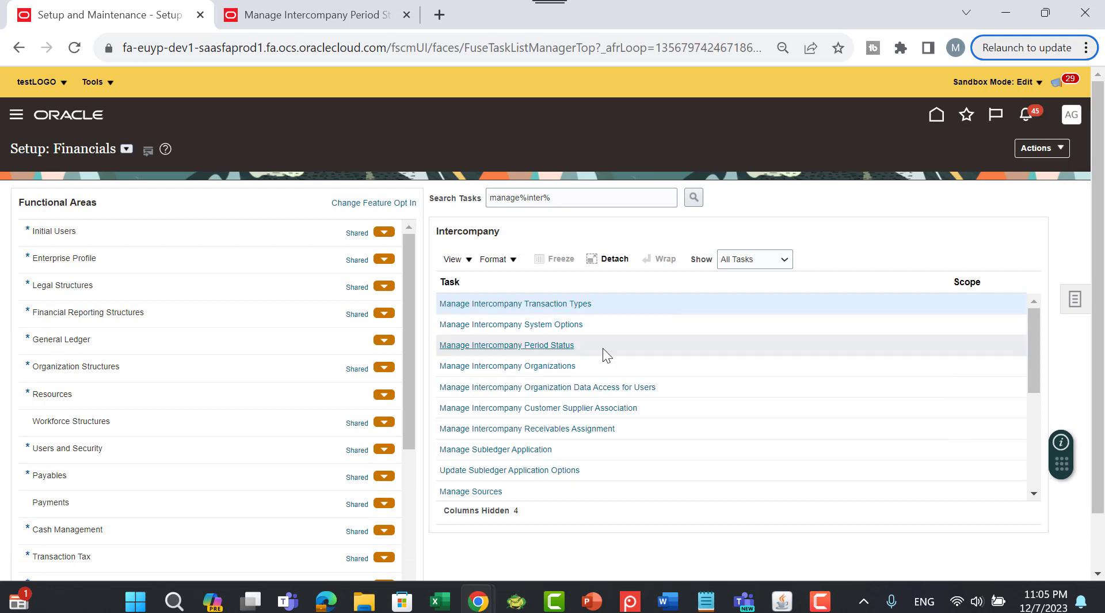
pyautogui.click(516, 369)
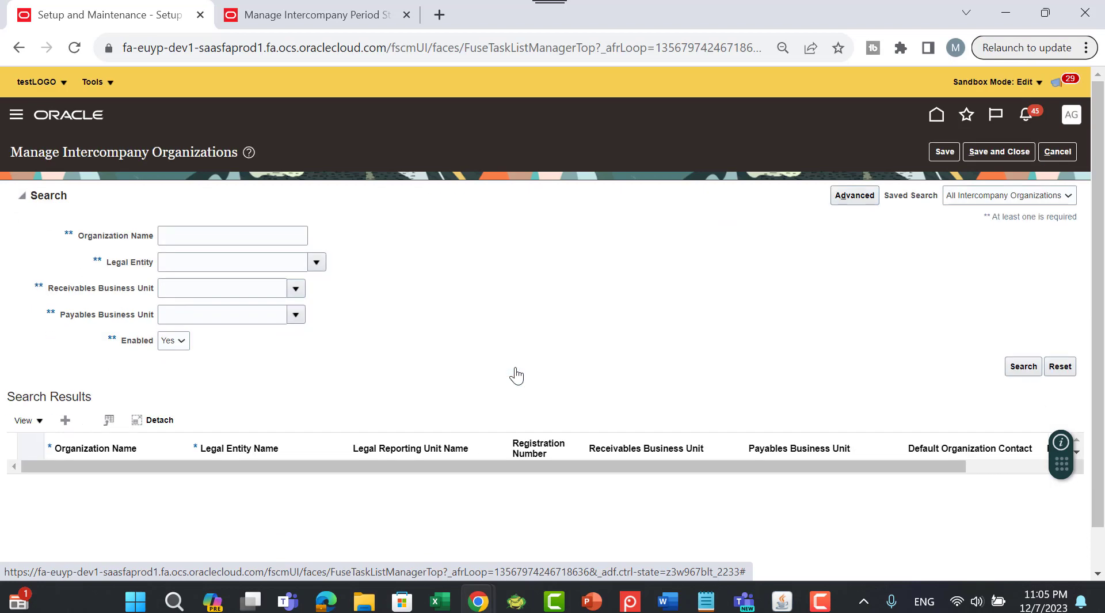
# Step: Switch to the PowerPoint presentation and go to the Intercompany Overview slide
pyautogui.hotkey('alt', 'Tab')
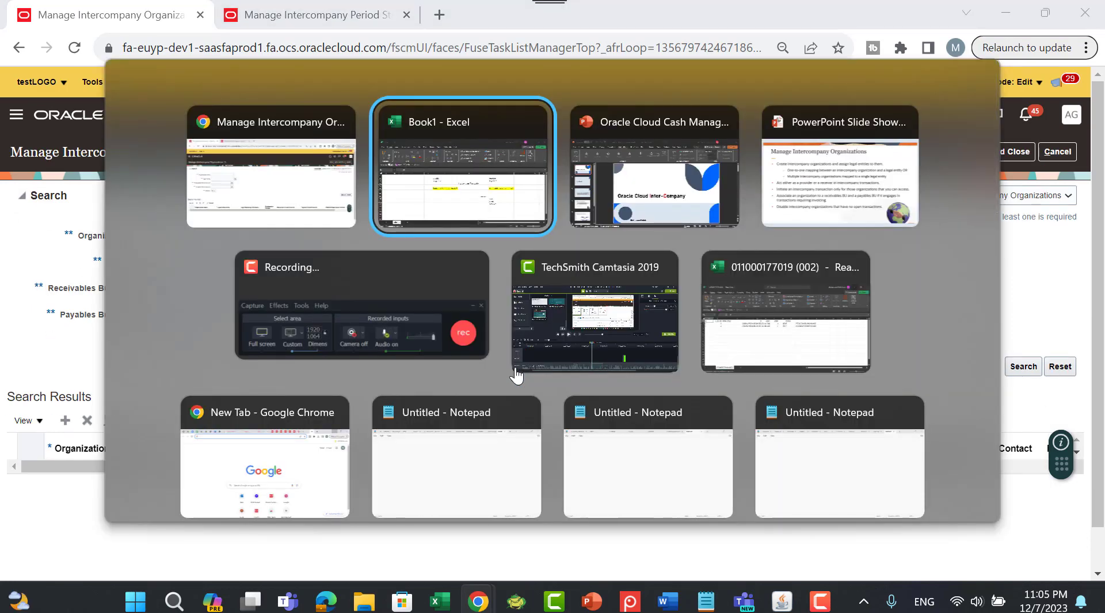
pyautogui.hotkey('alt', 'Tab')
pyautogui.scroll(-1, 680, 297)
pyautogui.scroll(-2, 680, 297)
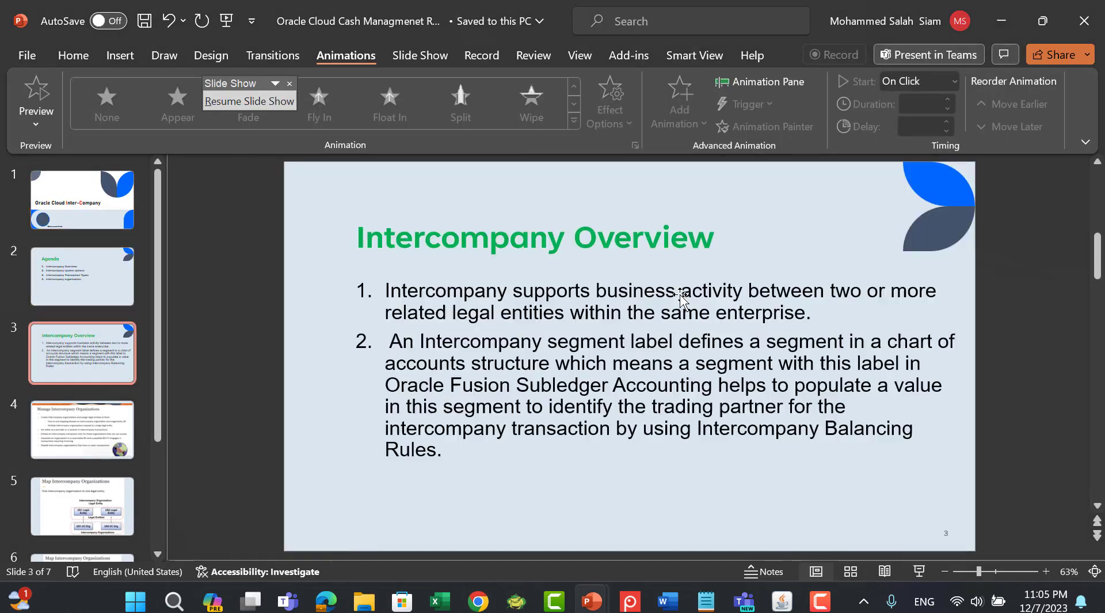
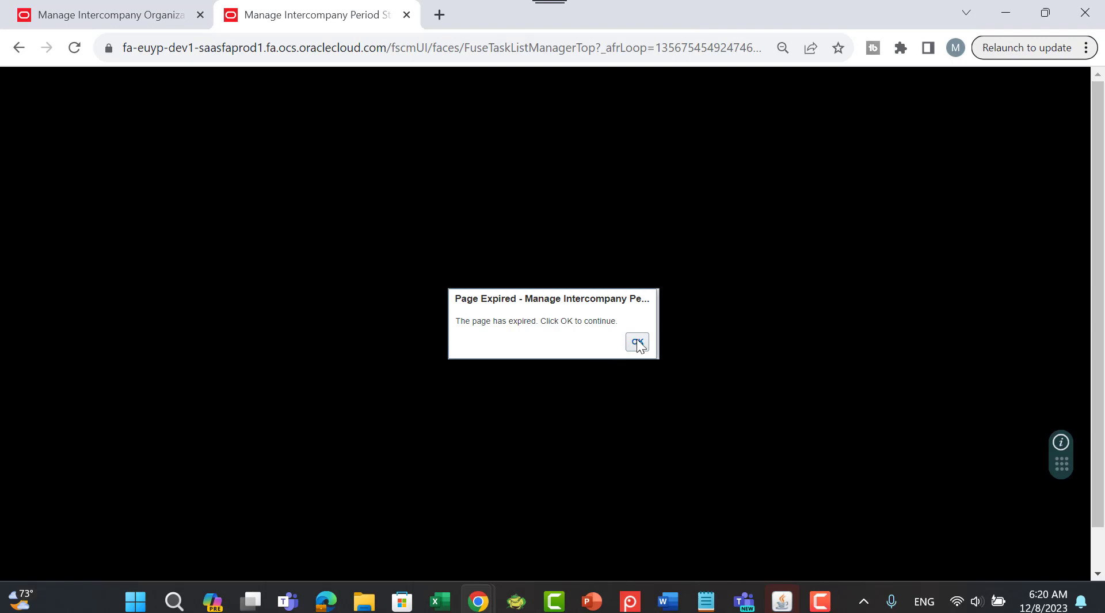
# Step: Dismiss the expired-page notice, search the setup tasks for manage%inter% and pick Manage Intercompany Organizations among the results
pyautogui.click(636, 342)
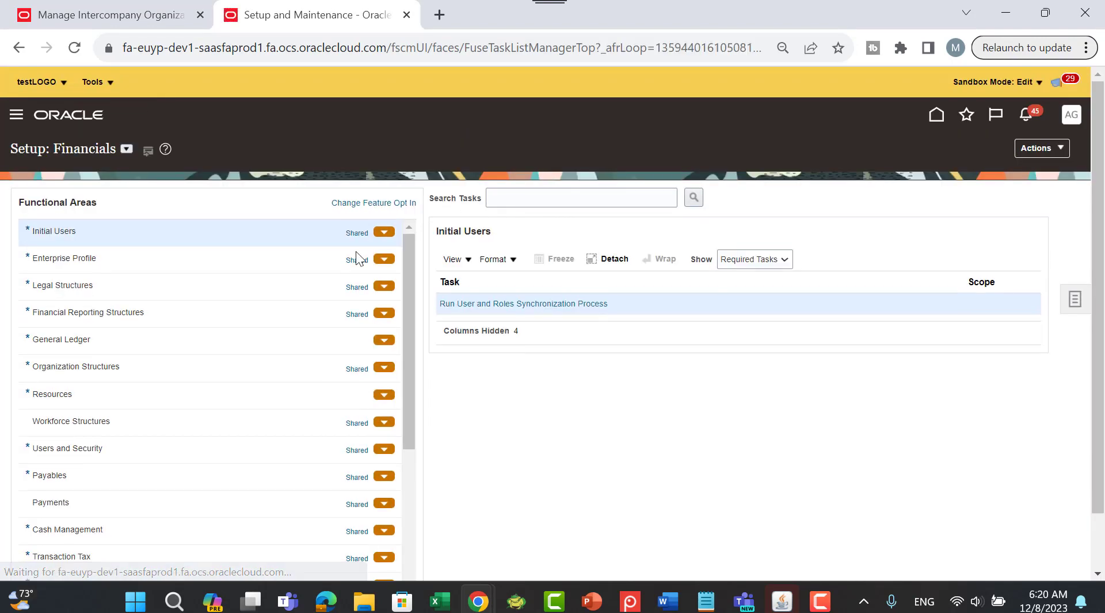
pyautogui.click(535, 197)
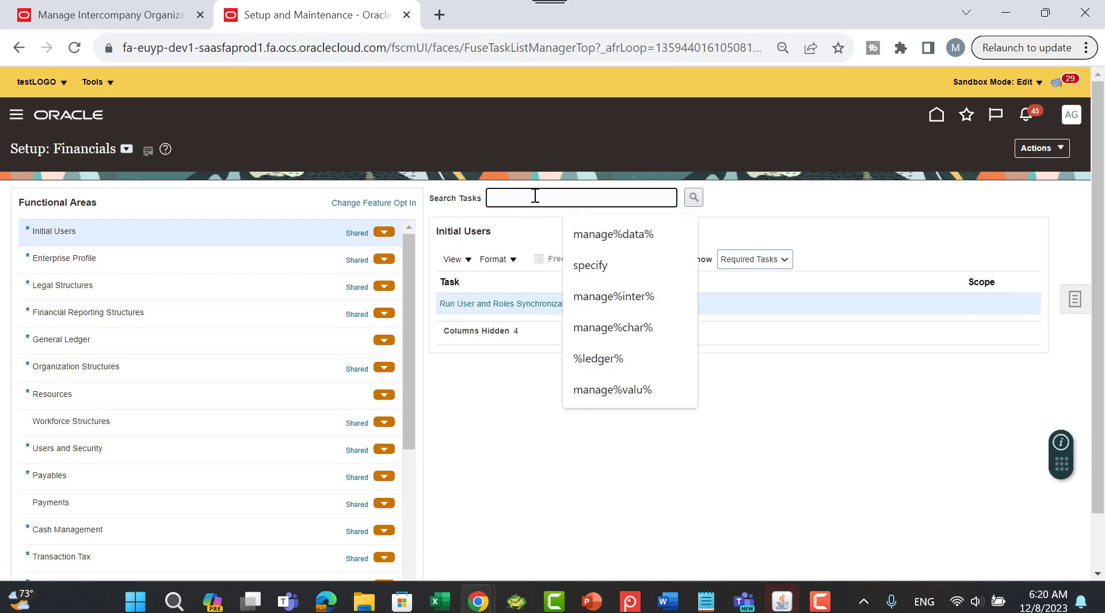
pyautogui.click(633, 295)
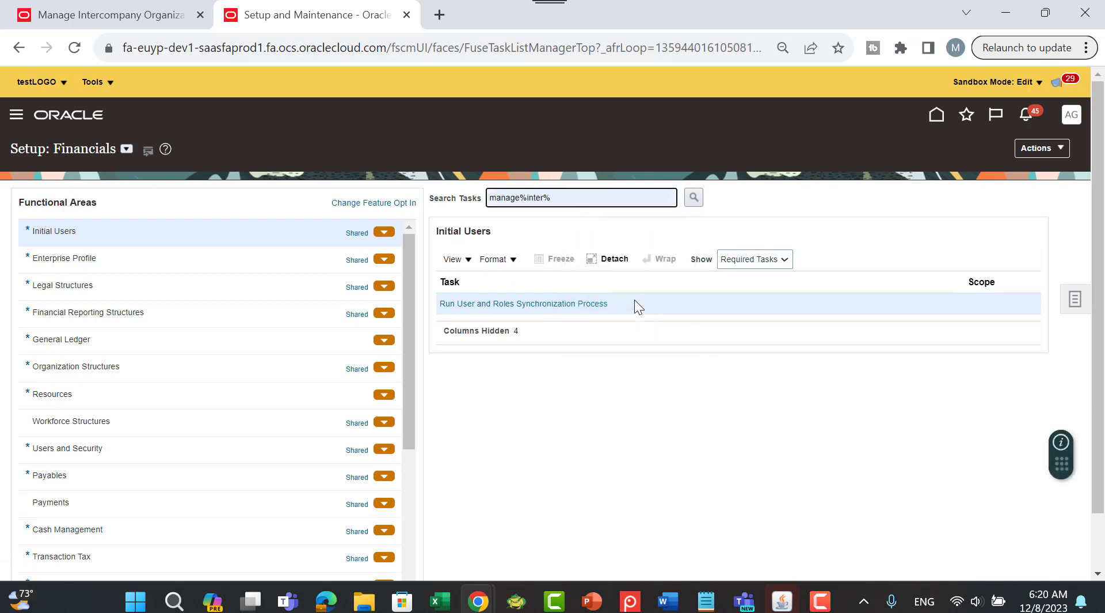
pyautogui.press('Return')
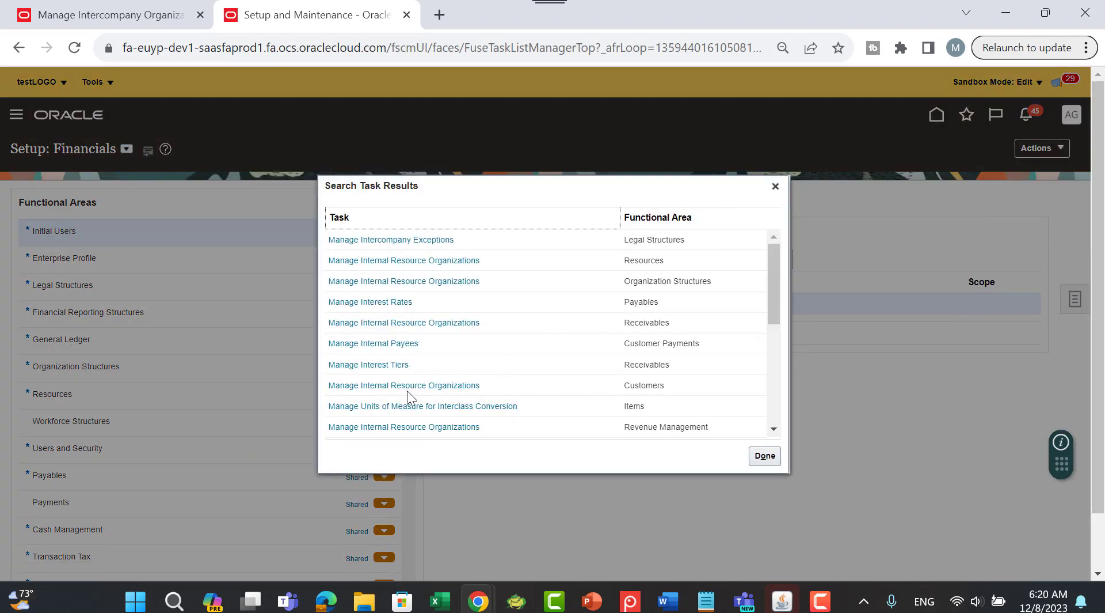
pyautogui.scroll(-2, 571, 313)
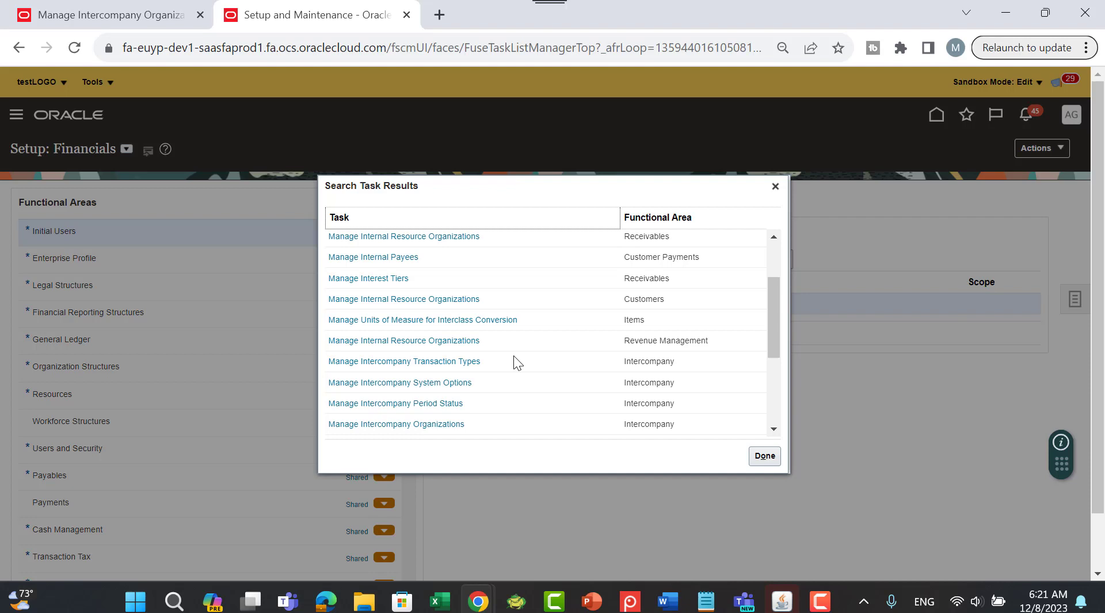
pyautogui.scroll(-2, 513, 355)
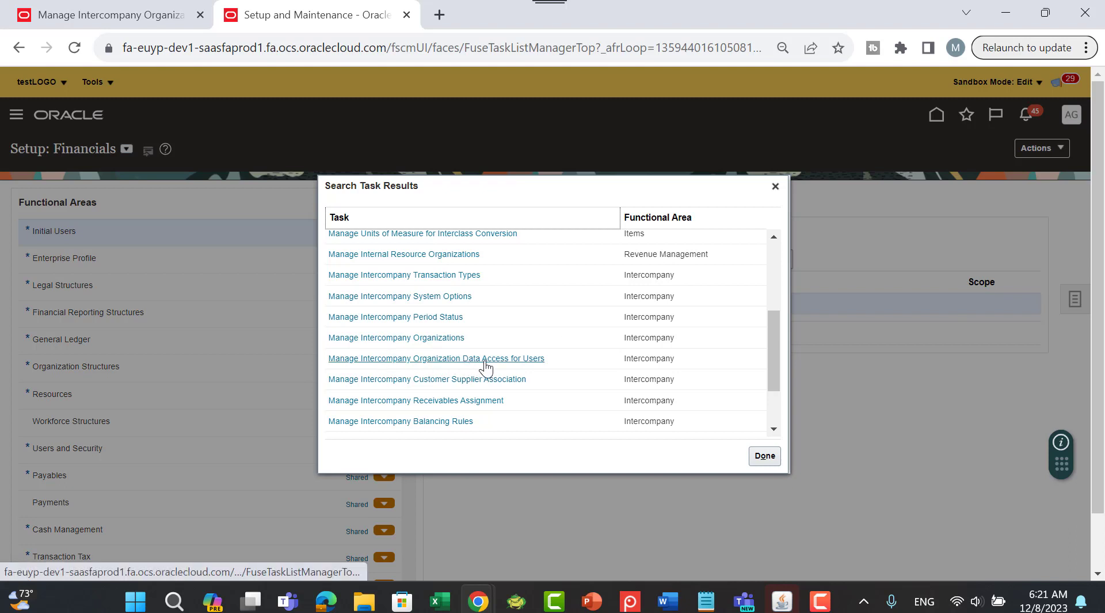
pyautogui.click(432, 340)
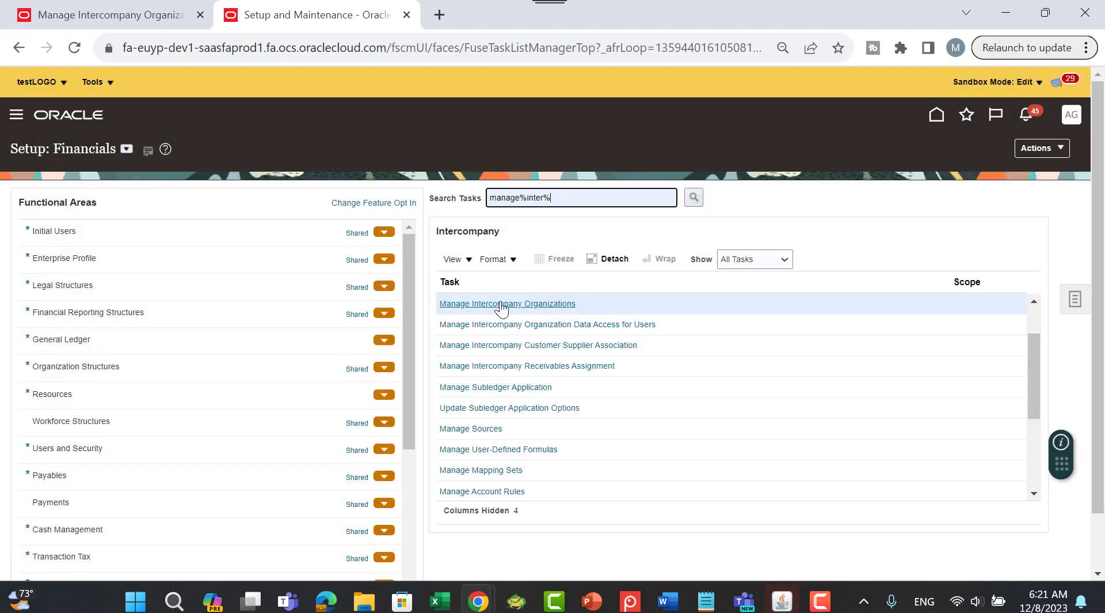
# Step: Open the Manage Intercompany Organizations task and search for the organizations of the AM legal entity
pyautogui.click(501, 305)
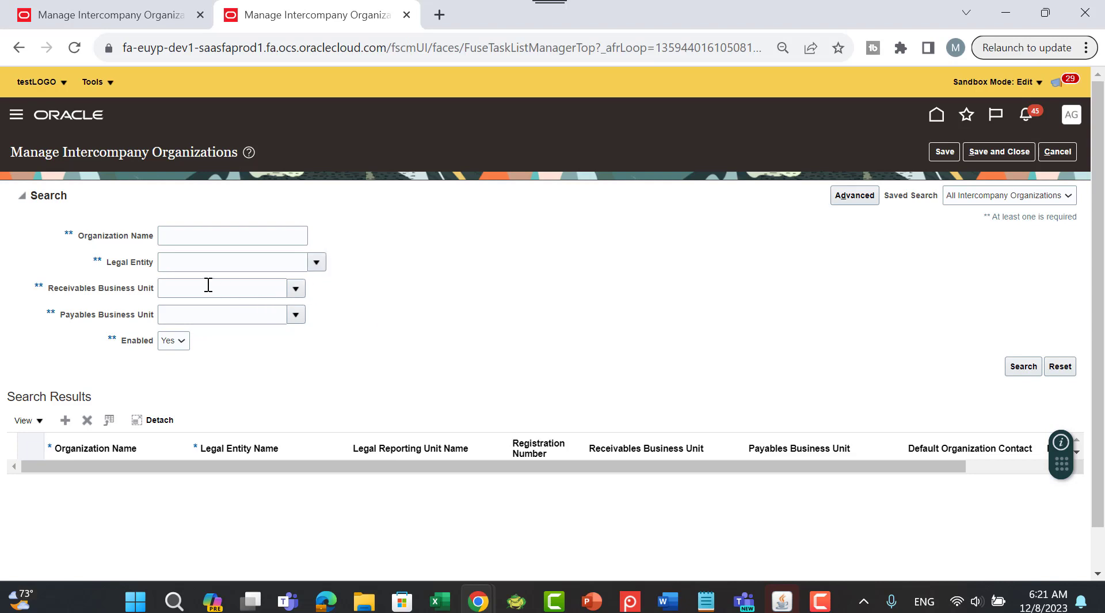
pyautogui.click(318, 263)
pyautogui.click(223, 306)
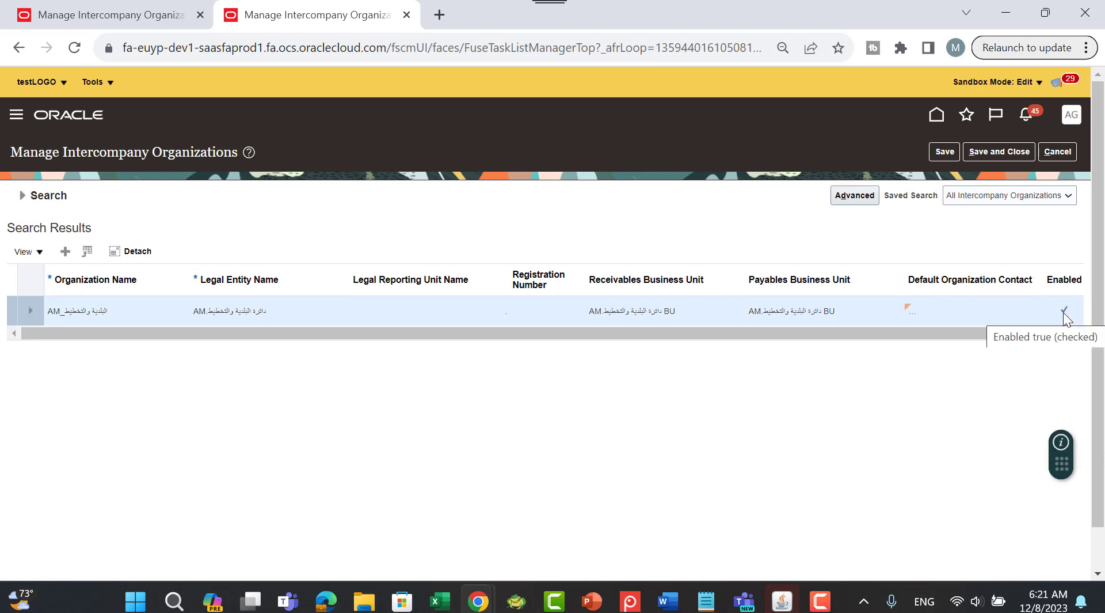
# Step: Add an intercompany organization row named hr and assign it the HR legal entity
pyautogui.click(66, 253)
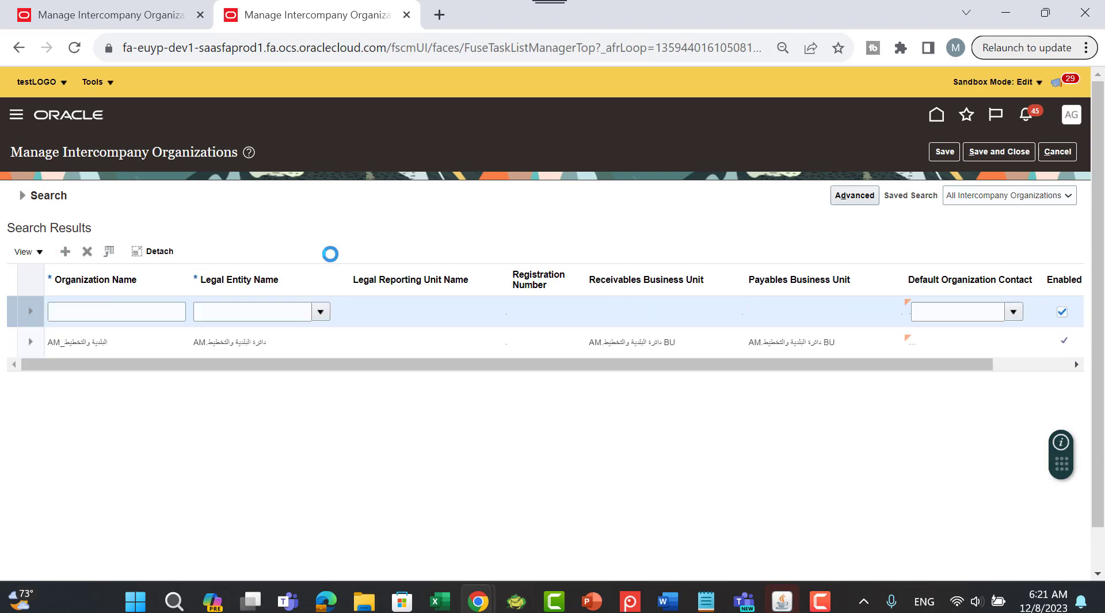
pyautogui.click(138, 314)
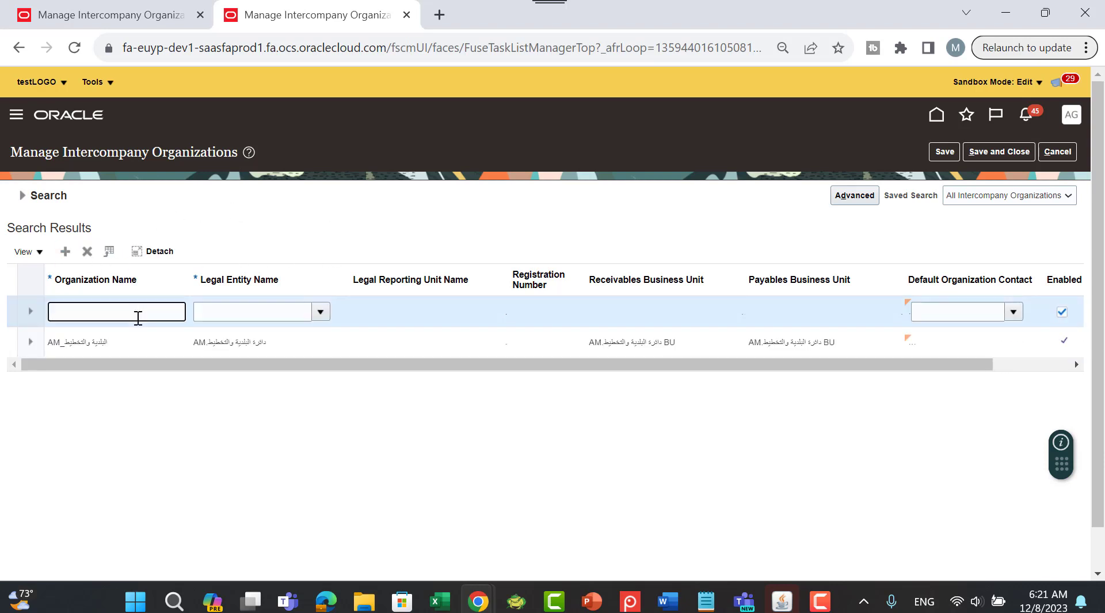
pyautogui.write('hr')
pyautogui.click(320, 317)
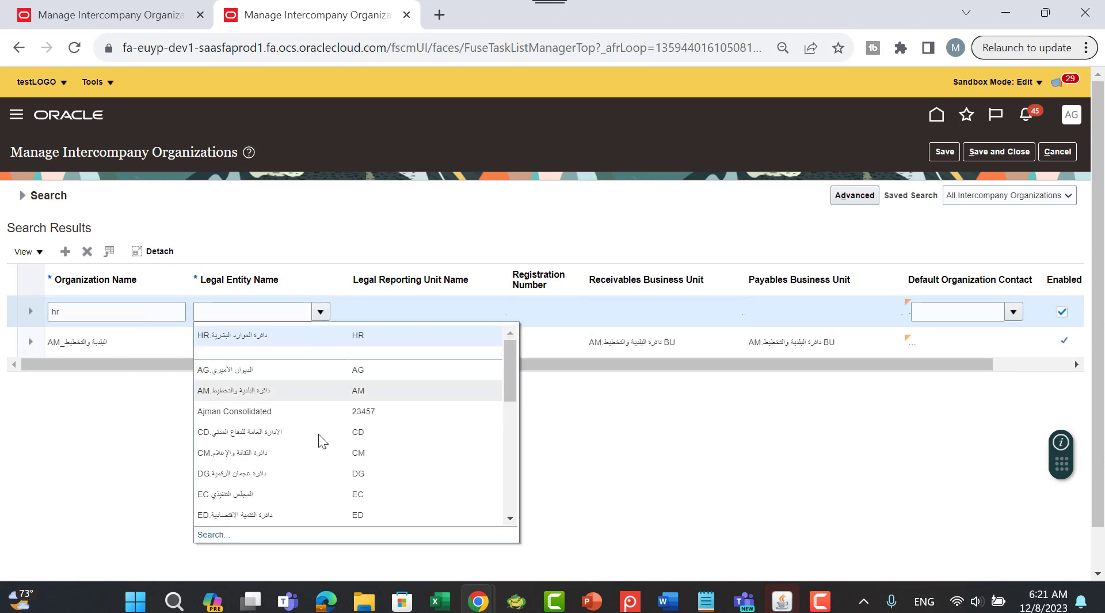
pyautogui.scroll(-2, 284, 430)
pyautogui.scroll(-3, 286, 426)
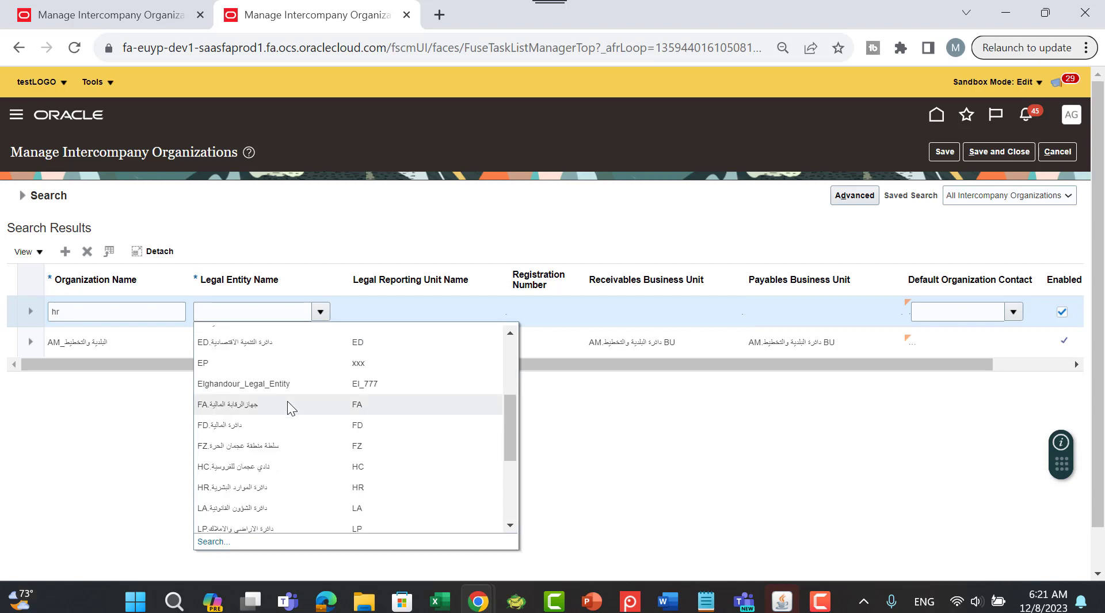
pyautogui.scroll(-3, 288, 426)
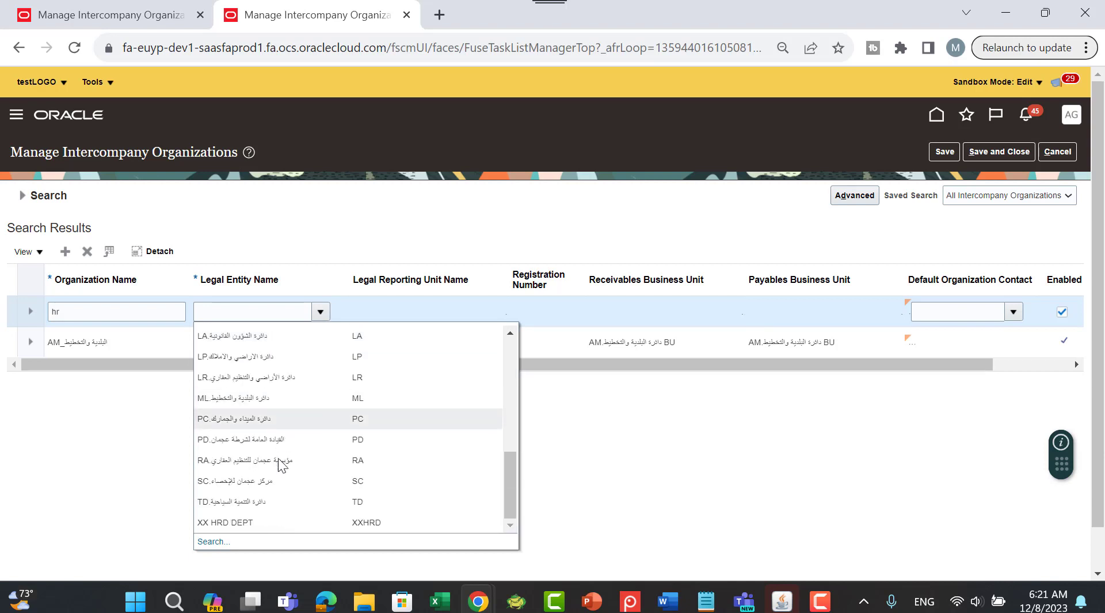
pyautogui.scroll(2, 274, 420)
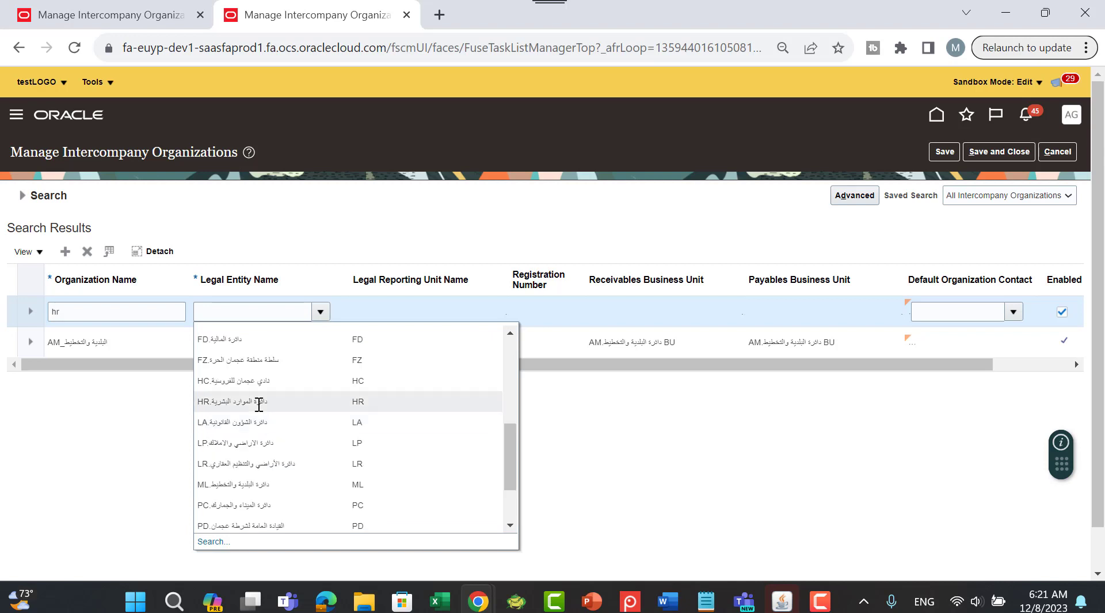
pyautogui.click(258, 401)
# Step: Set the hr organization's legal reporting unit to HR and both its receivables and payables business units to the HR BU
pyautogui.click(480, 313)
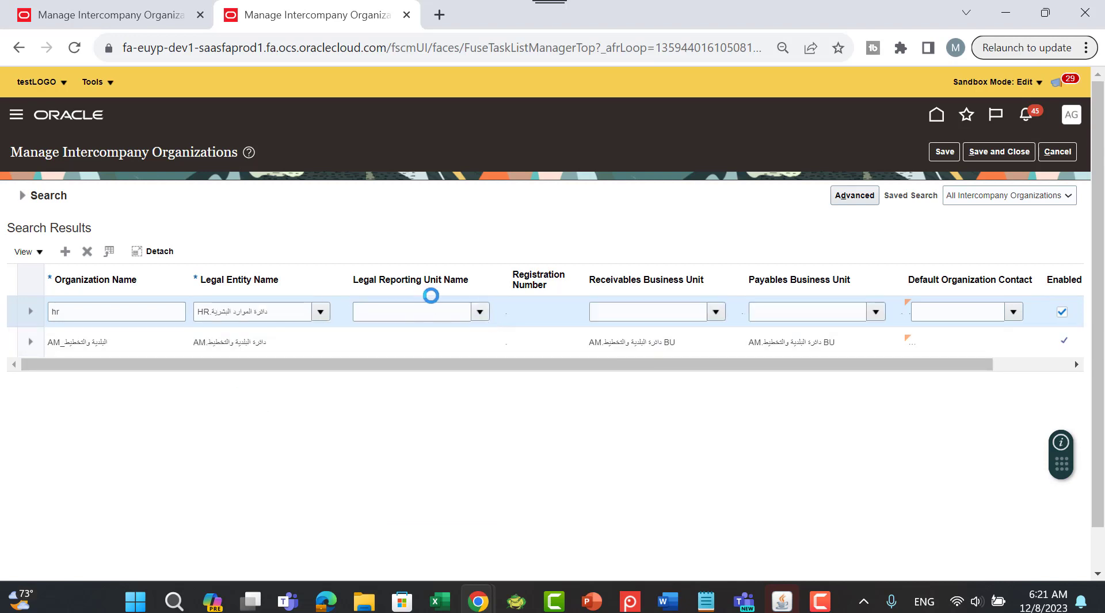
pyautogui.click(411, 362)
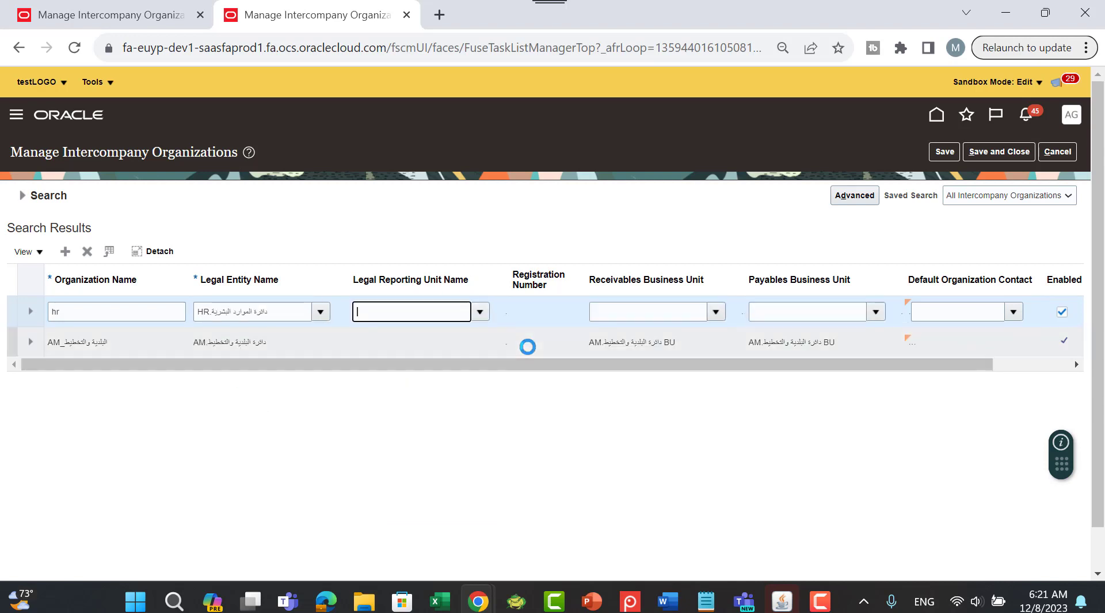
pyautogui.click(716, 311)
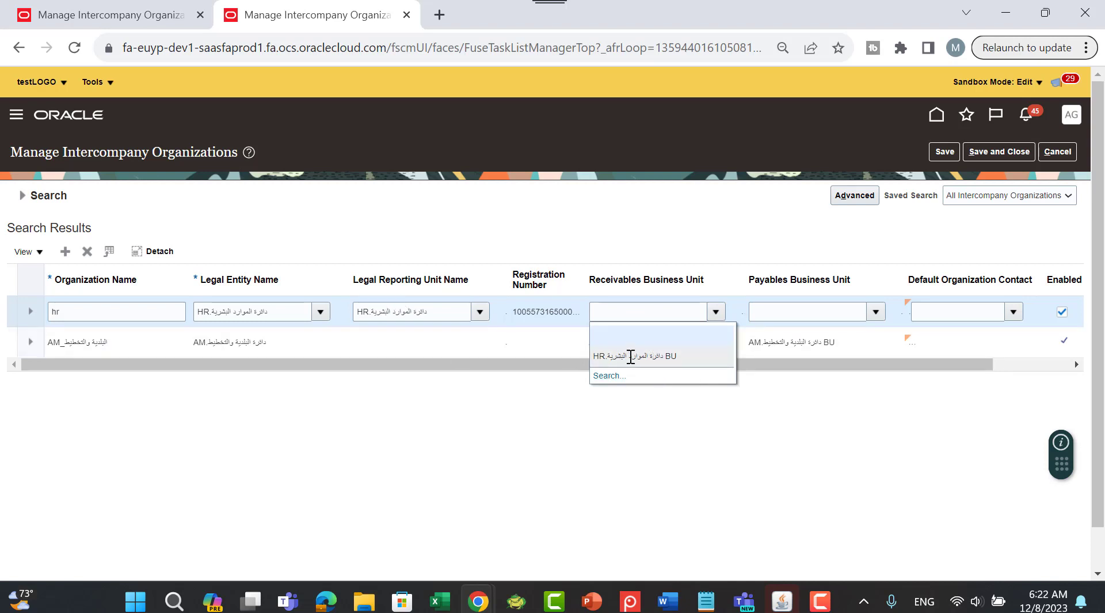
pyautogui.click(636, 357)
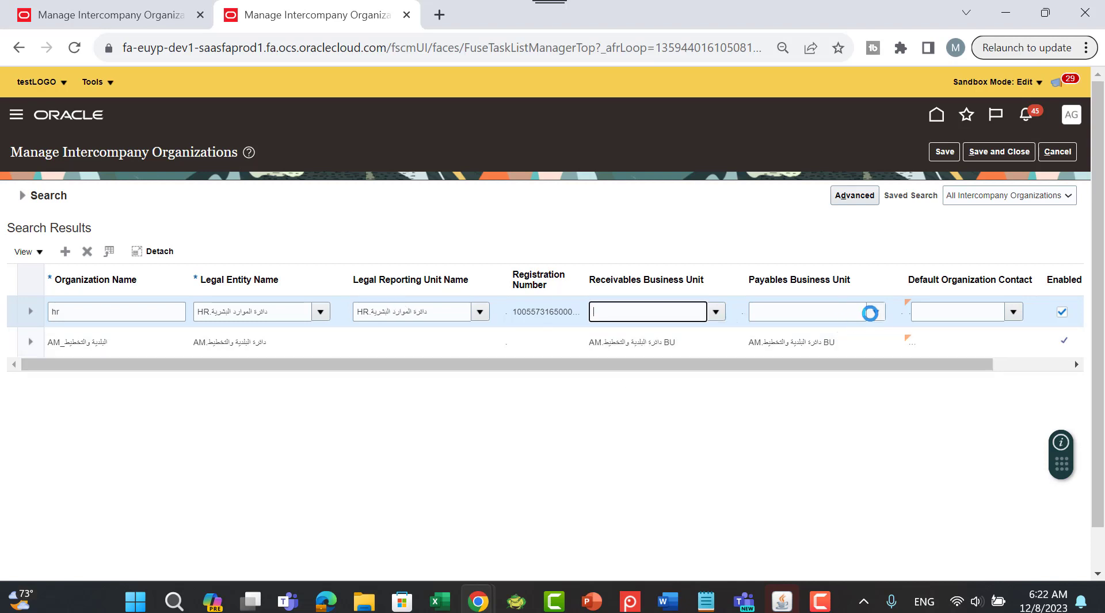
pyautogui.click(875, 312)
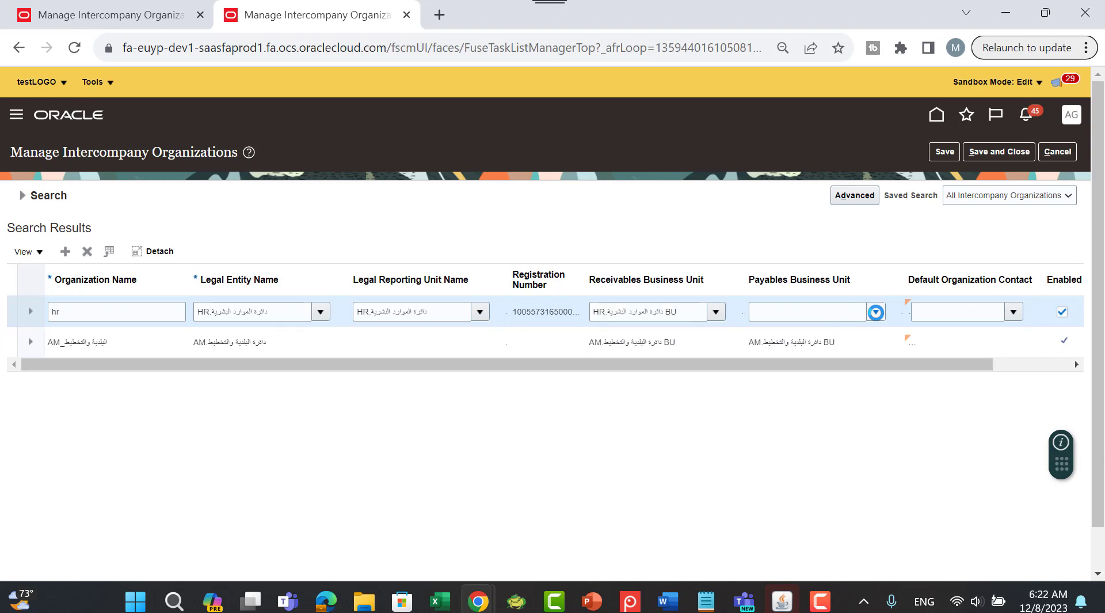
pyautogui.click(793, 340)
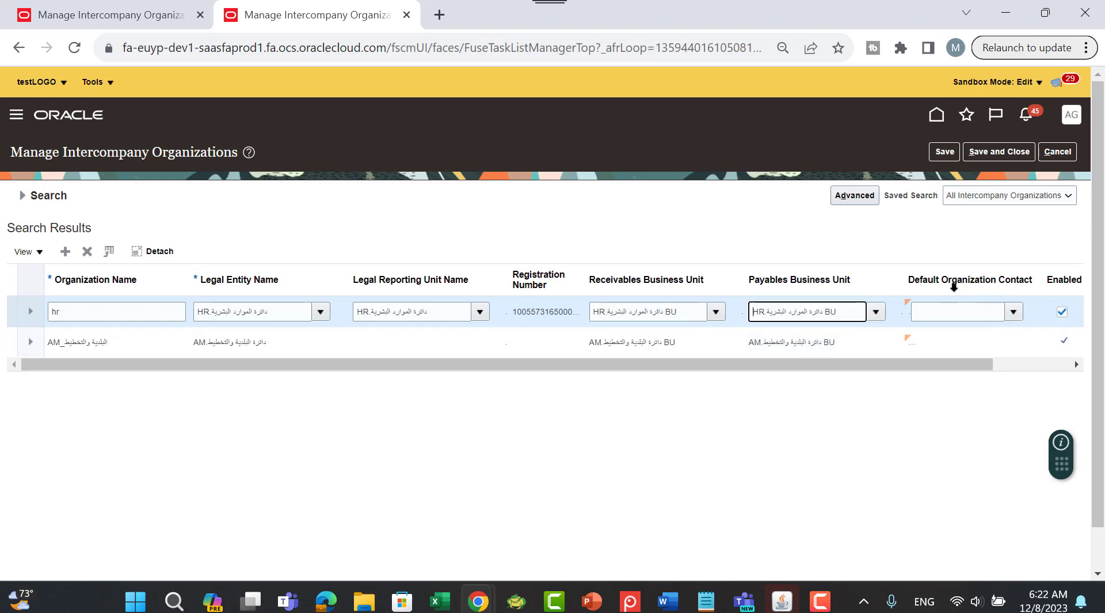
# Step: Examine the Default Organization Contact choices and the Enabled and Description columns of the hr organization row
pyautogui.click(1015, 312)
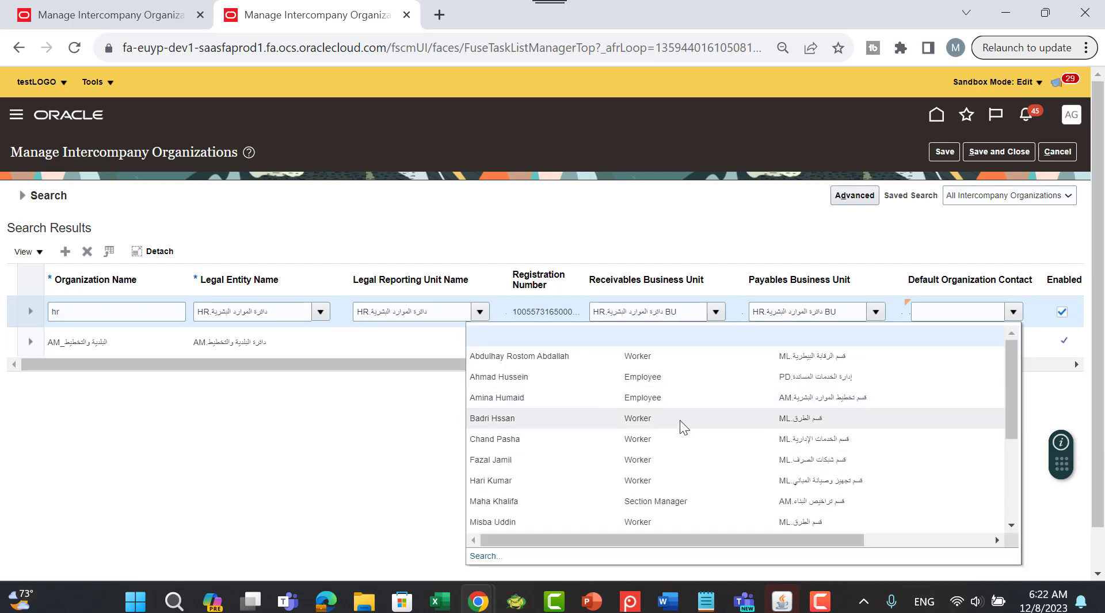
pyautogui.scroll(-3, 558, 444)
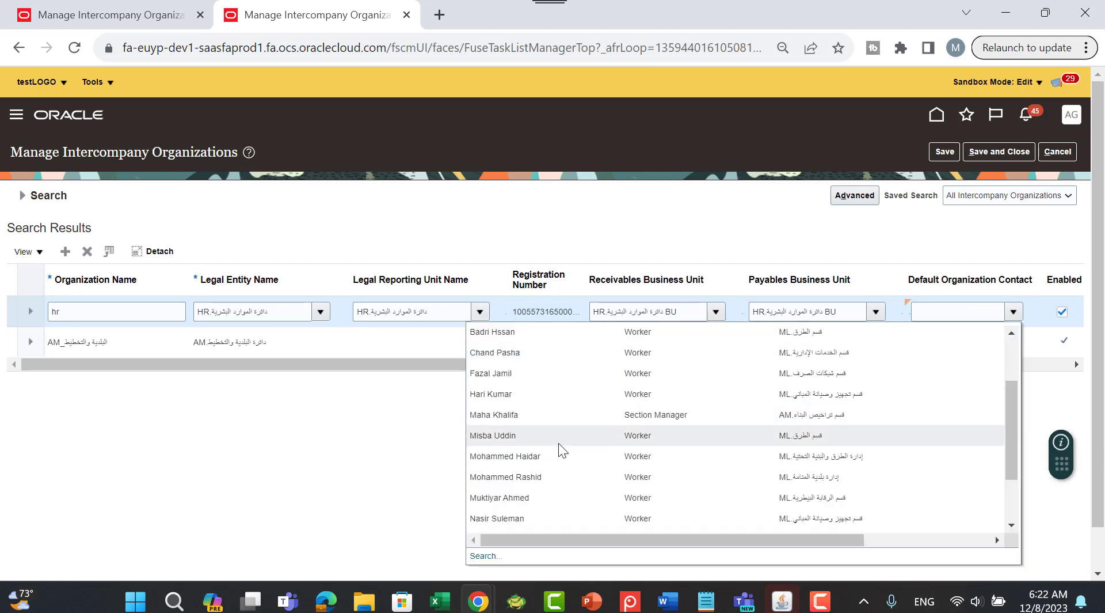
pyautogui.click(416, 403)
pyautogui.moveTo(977, 366); pyautogui.dragTo(1053, 366)
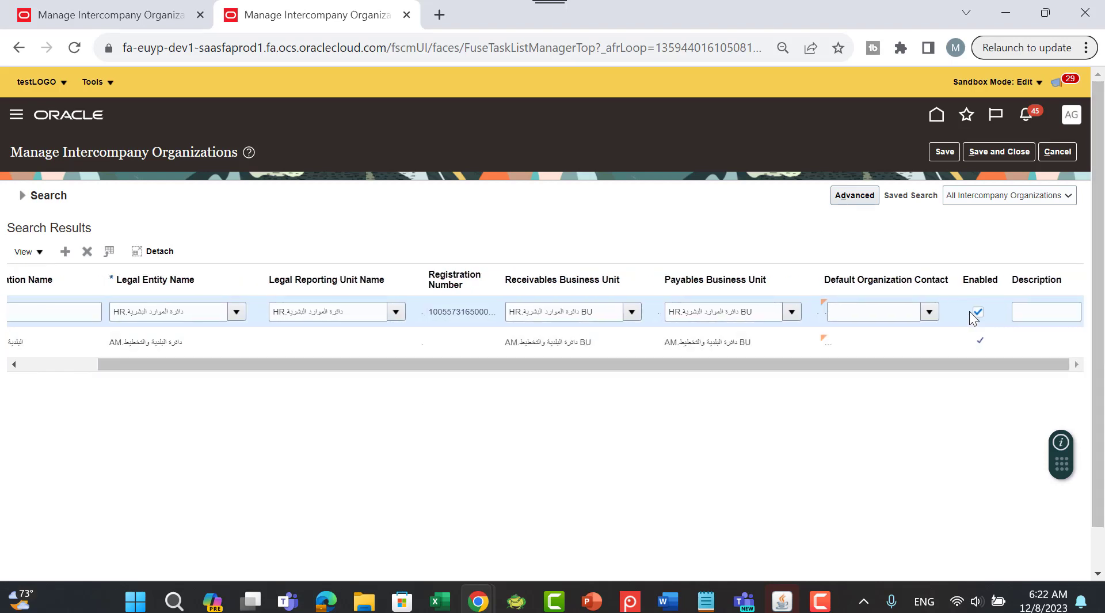
pyautogui.moveTo(918, 362)
pyautogui.mouseDown()
pyautogui.moveTo(841, 367)
pyautogui.moveTo(905, 371)
pyautogui.mouseUp()
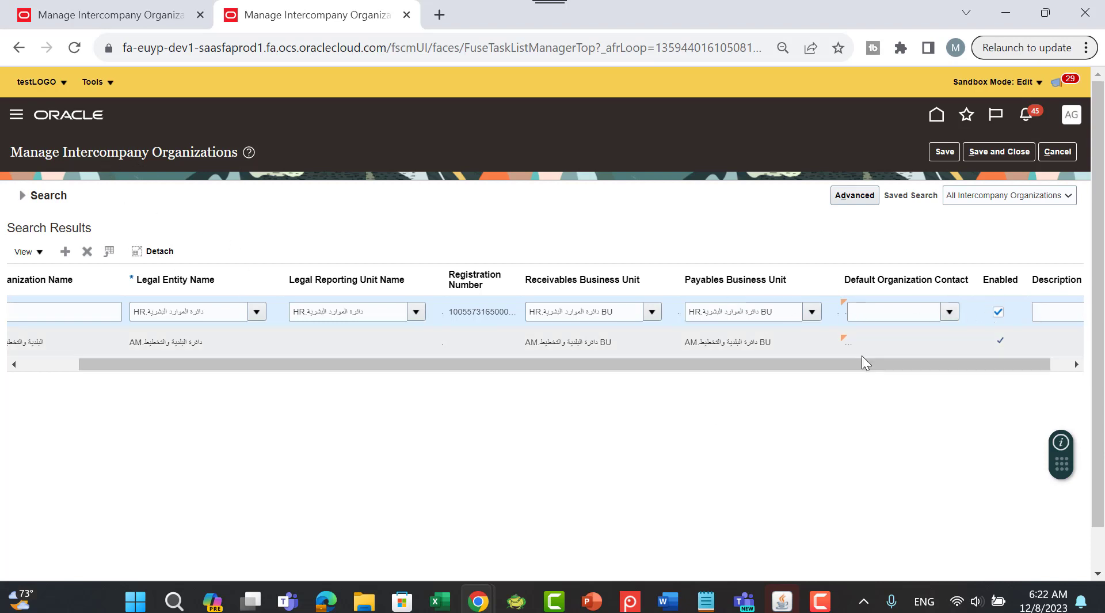
pyautogui.moveTo(866, 364); pyautogui.dragTo(698, 362)
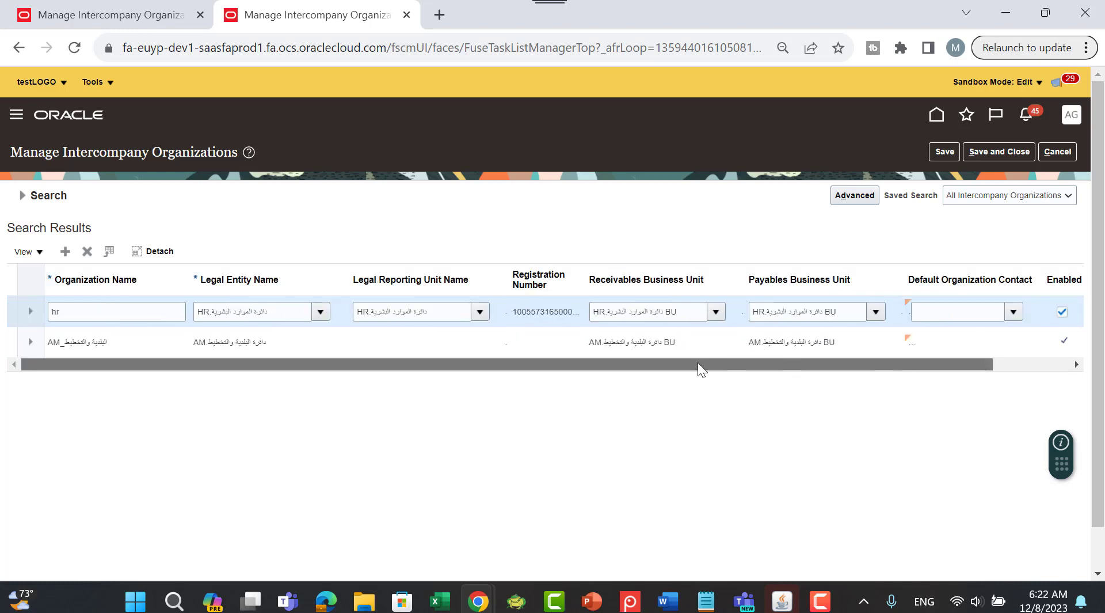
# Step: Cancel the intercompany organization changes without saving and open the Manage Intercompany Organization Data Access for Users task
pyautogui.click(1057, 158)
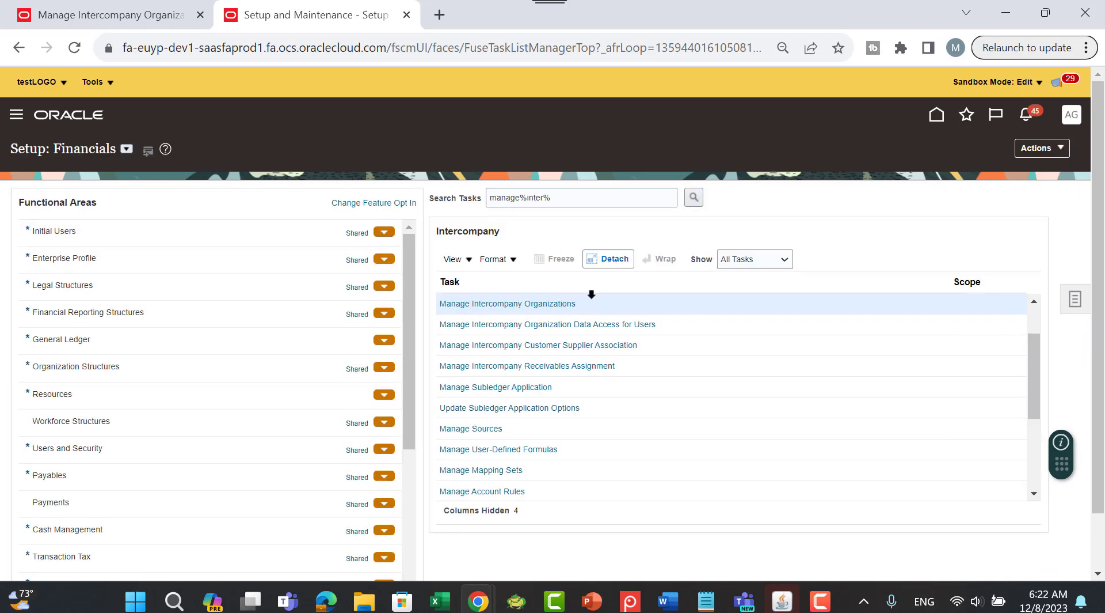
pyautogui.click(584, 329)
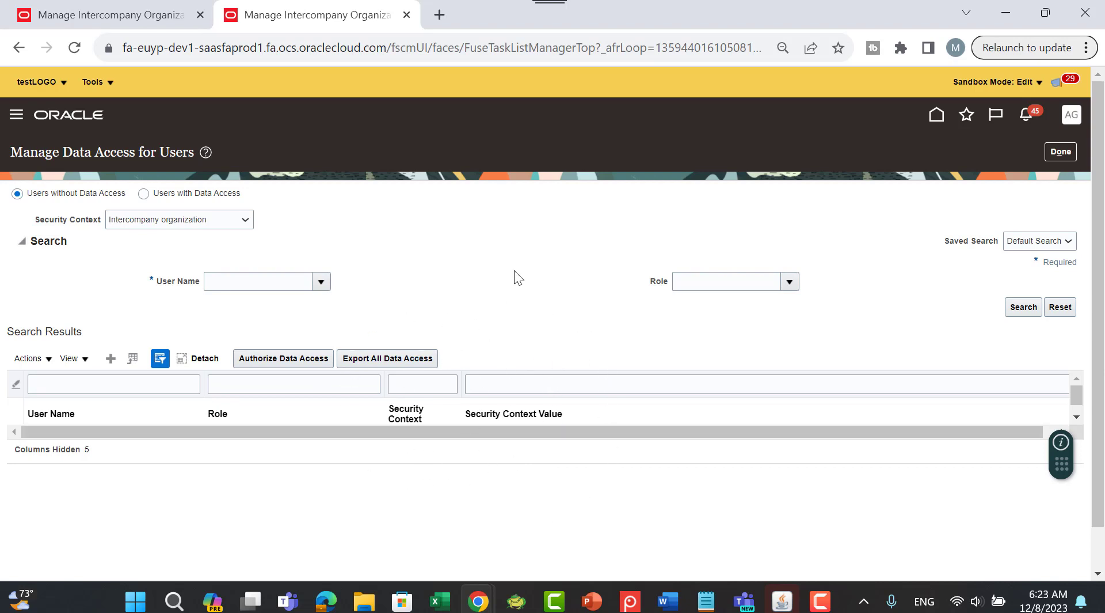
# Step: Start a new data access entry for users and choose AG.ADMIN as the user name
pyautogui.click(113, 361)
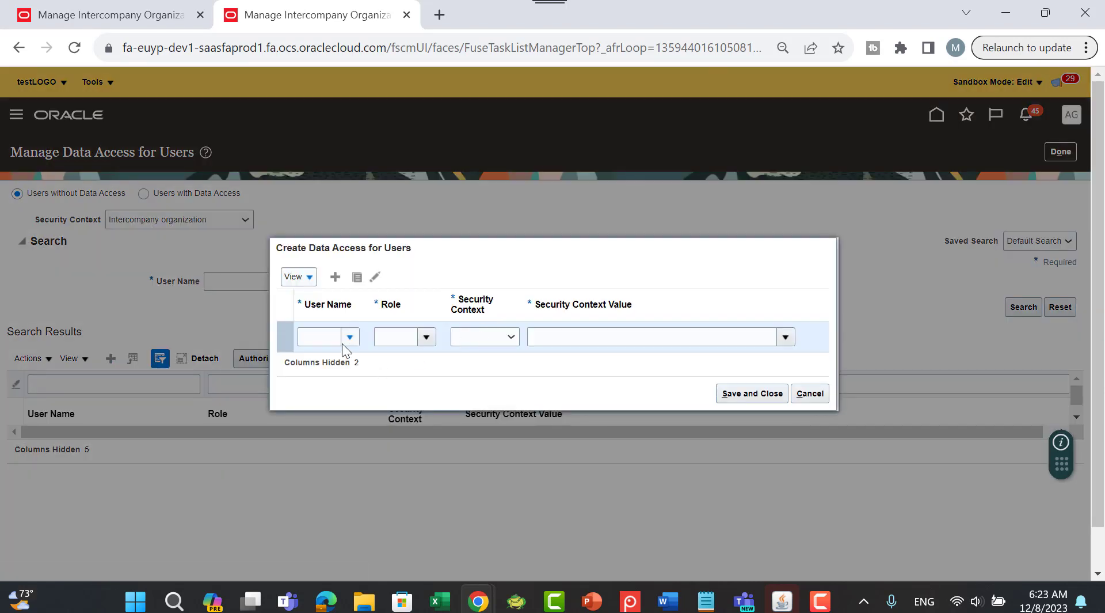
pyautogui.click(319, 336)
pyautogui.write('ag')
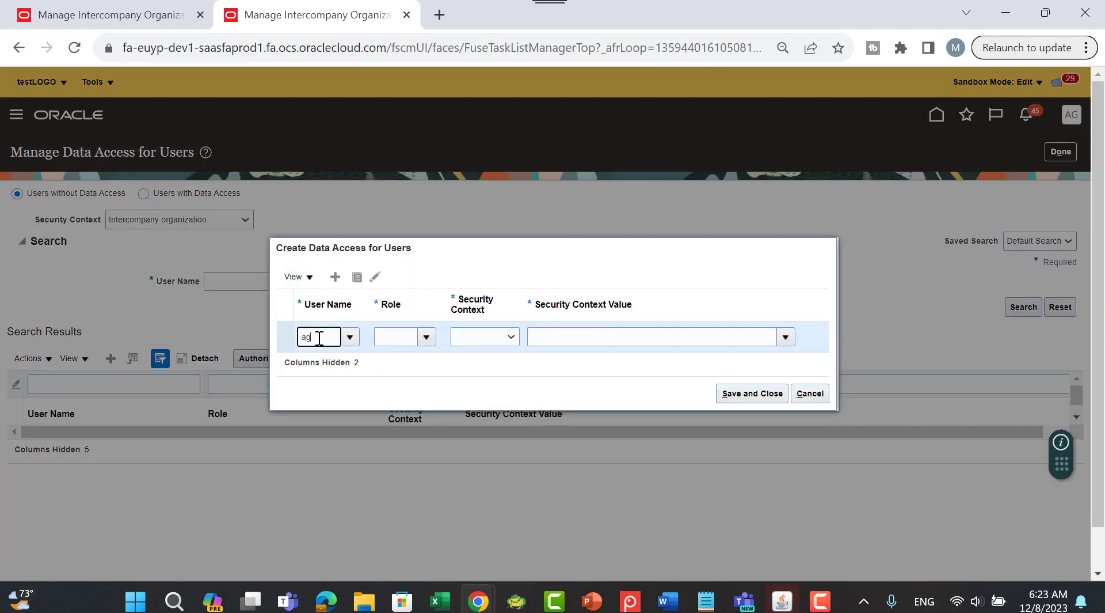
pyautogui.write('.admin')
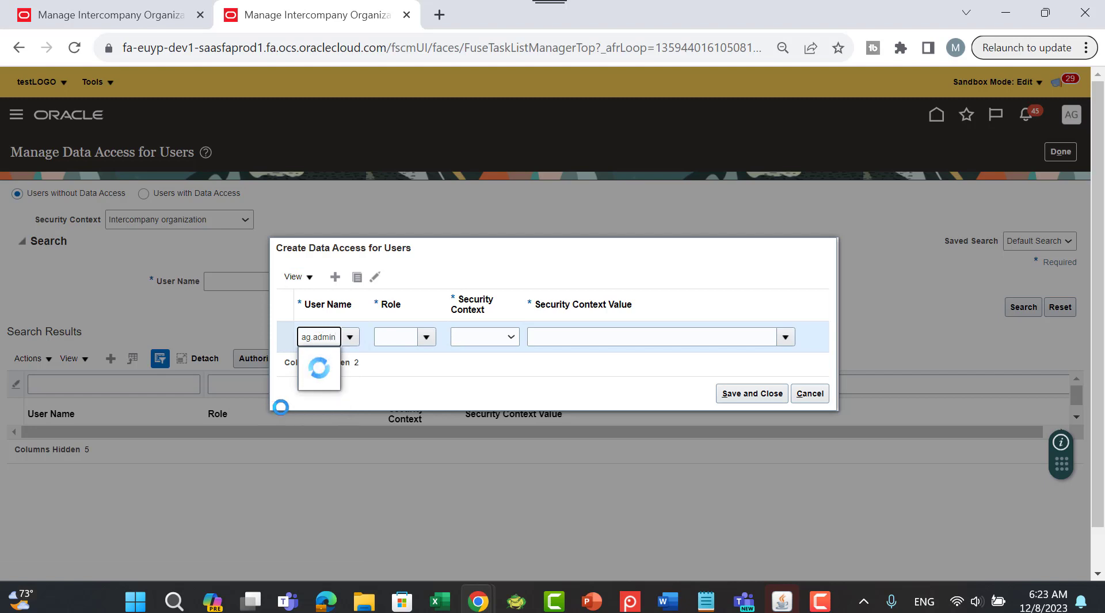
pyautogui.click(320, 362)
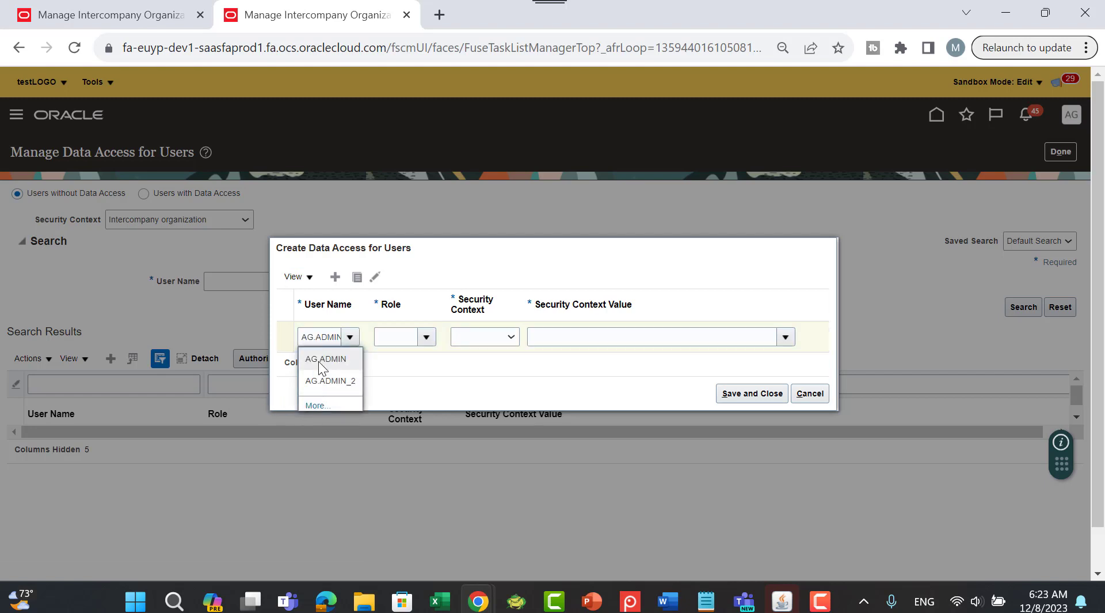
# Step: Set the data access entry's role to General Accountant and its security context to Intercompany organization
pyautogui.click(429, 338)
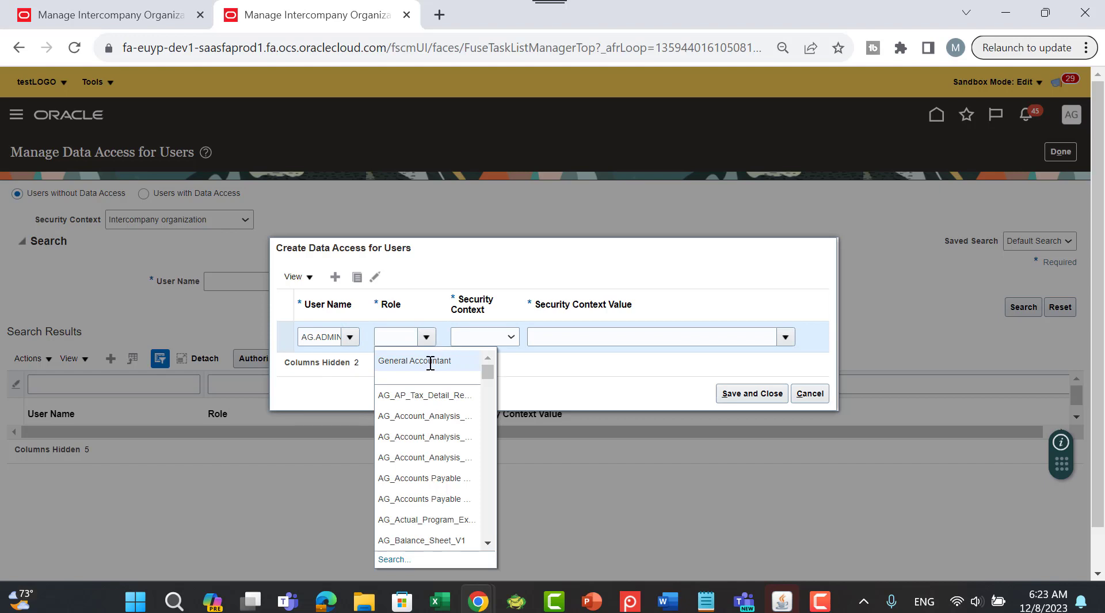
pyautogui.click(430, 361)
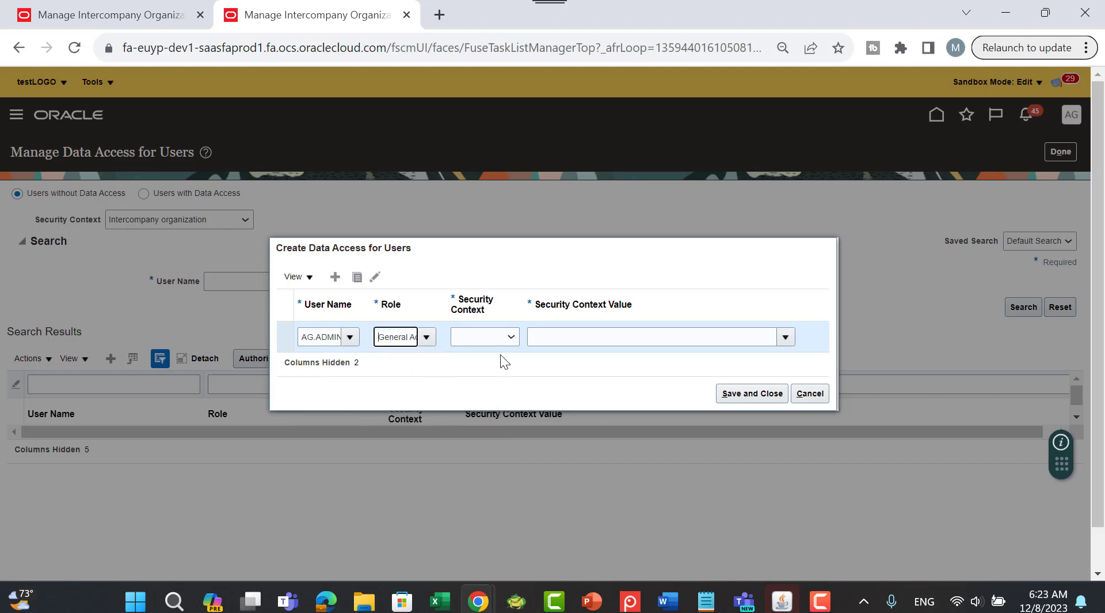
pyautogui.click(511, 337)
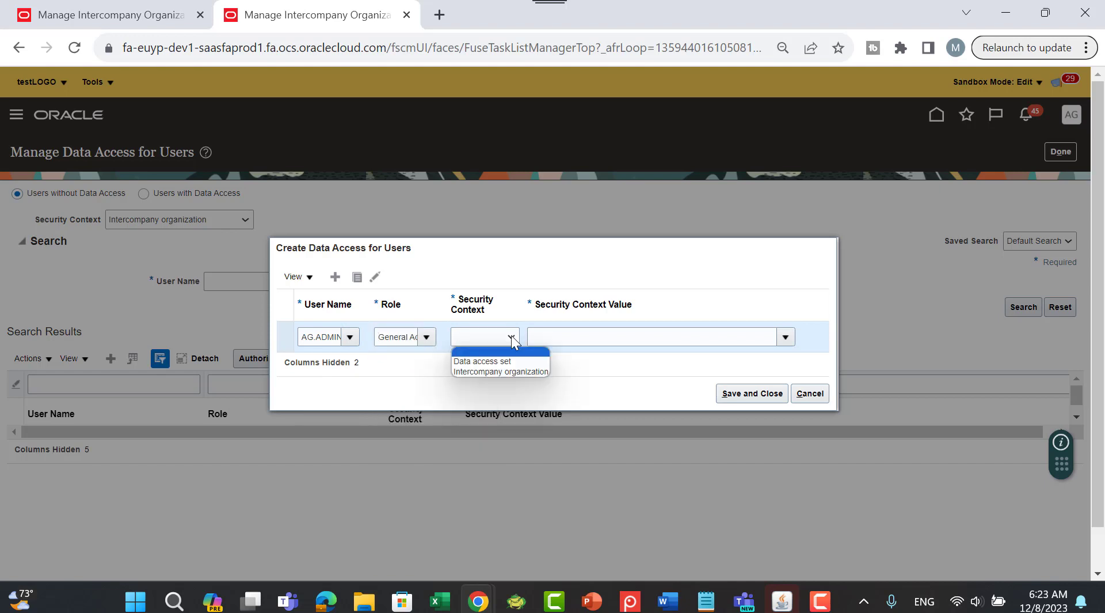
pyautogui.click(492, 372)
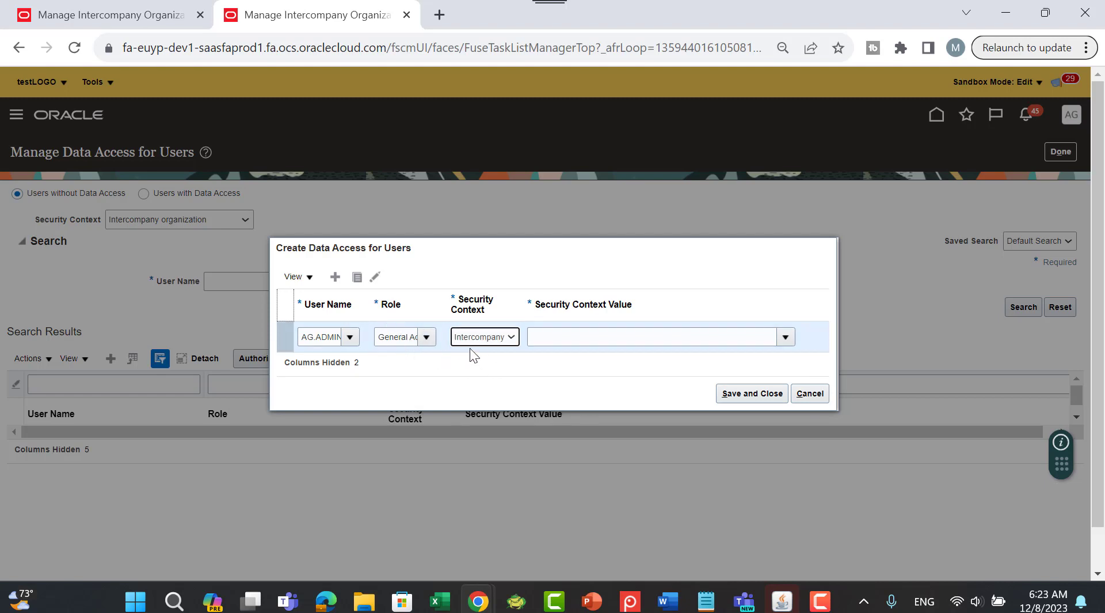
# Step: Examine the intercompany organizations offered as Security Context Value and leave the data access entry unsaved
pyautogui.click(785, 338)
pyautogui.scroll(-3, 639, 446)
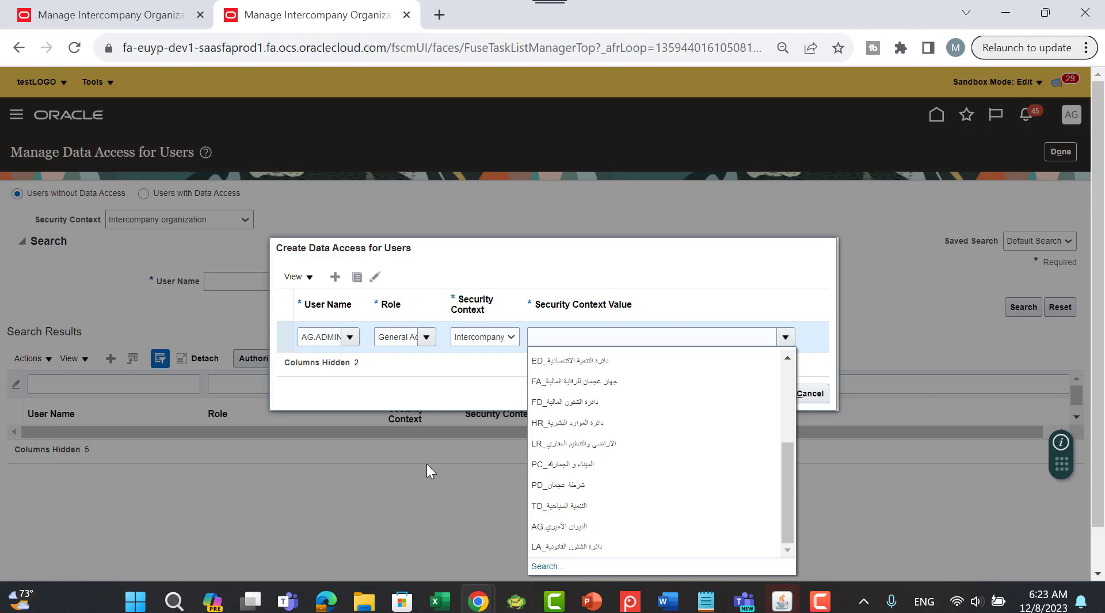
pyautogui.click(786, 276)
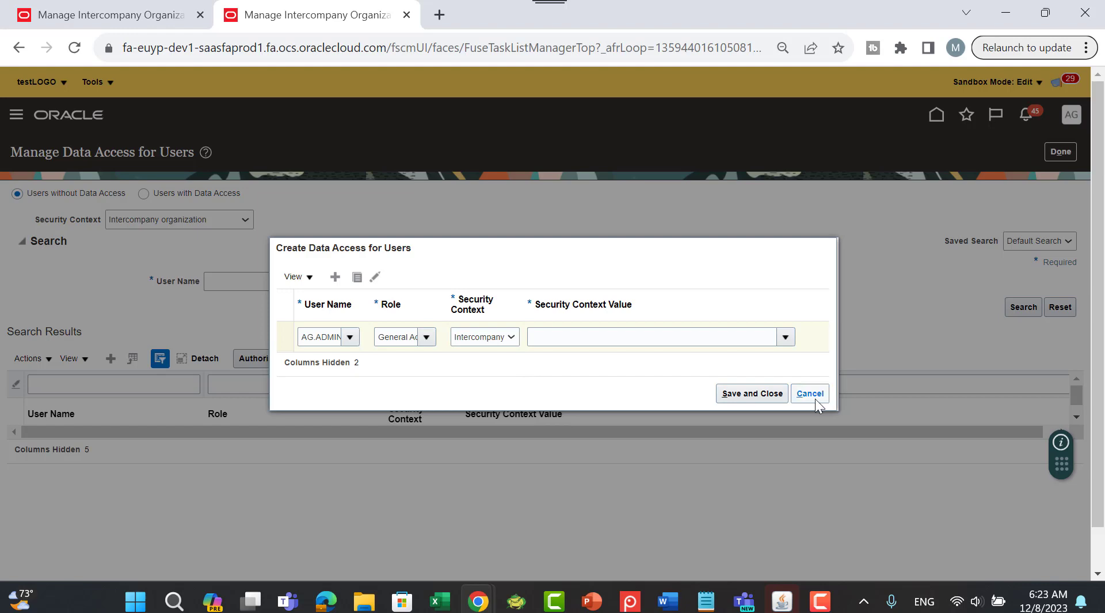
# Step: Switch to the PowerPoint slide show and advance to the closing Thank you slide
pyautogui.hotkey('alt', 'Tab')
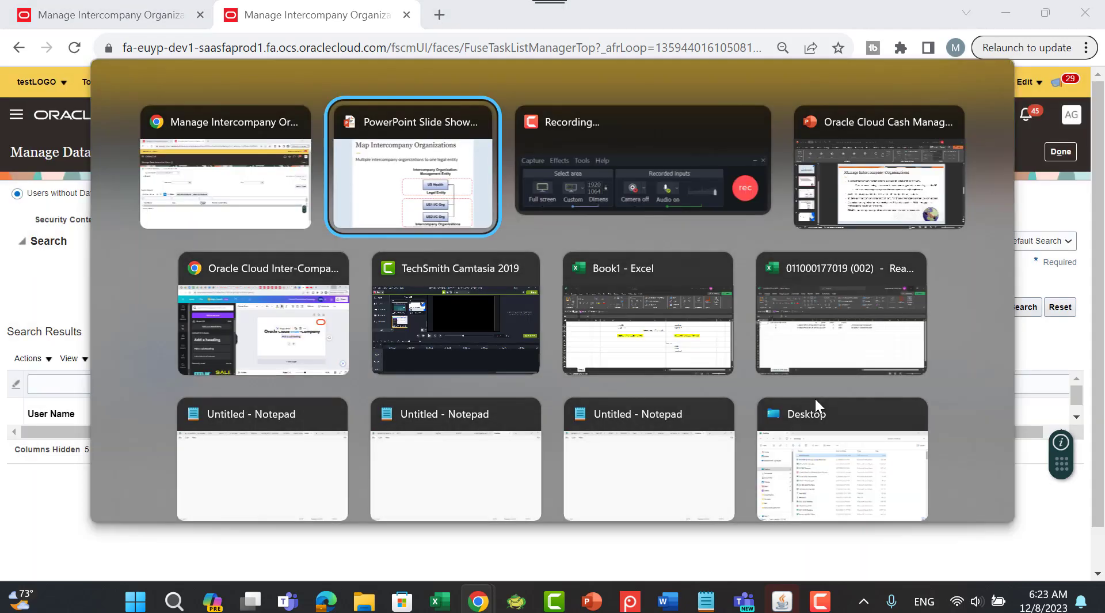
pyautogui.press('Right')
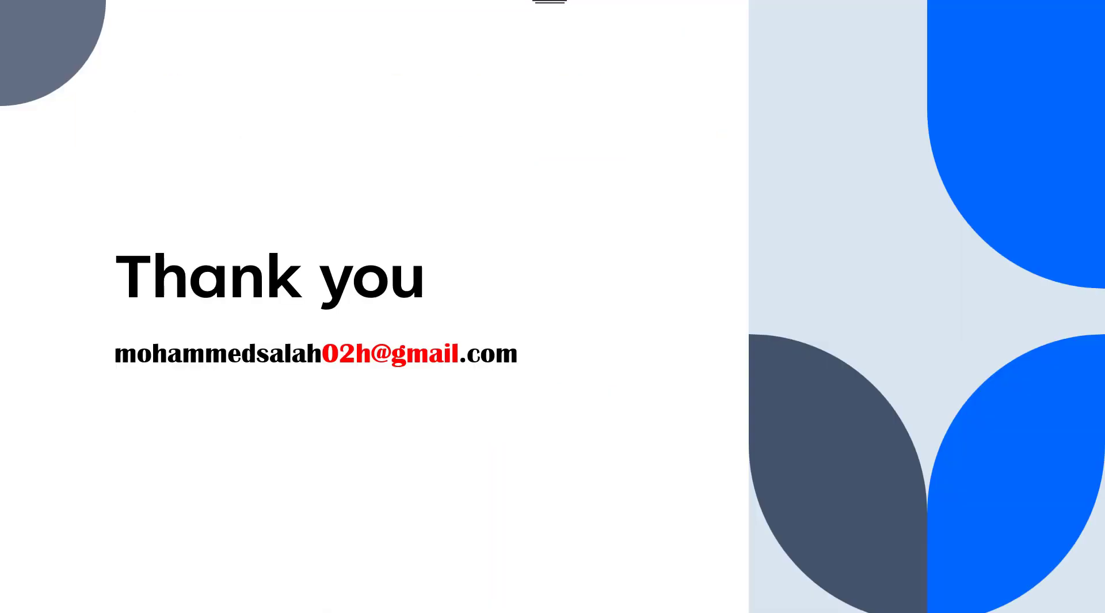